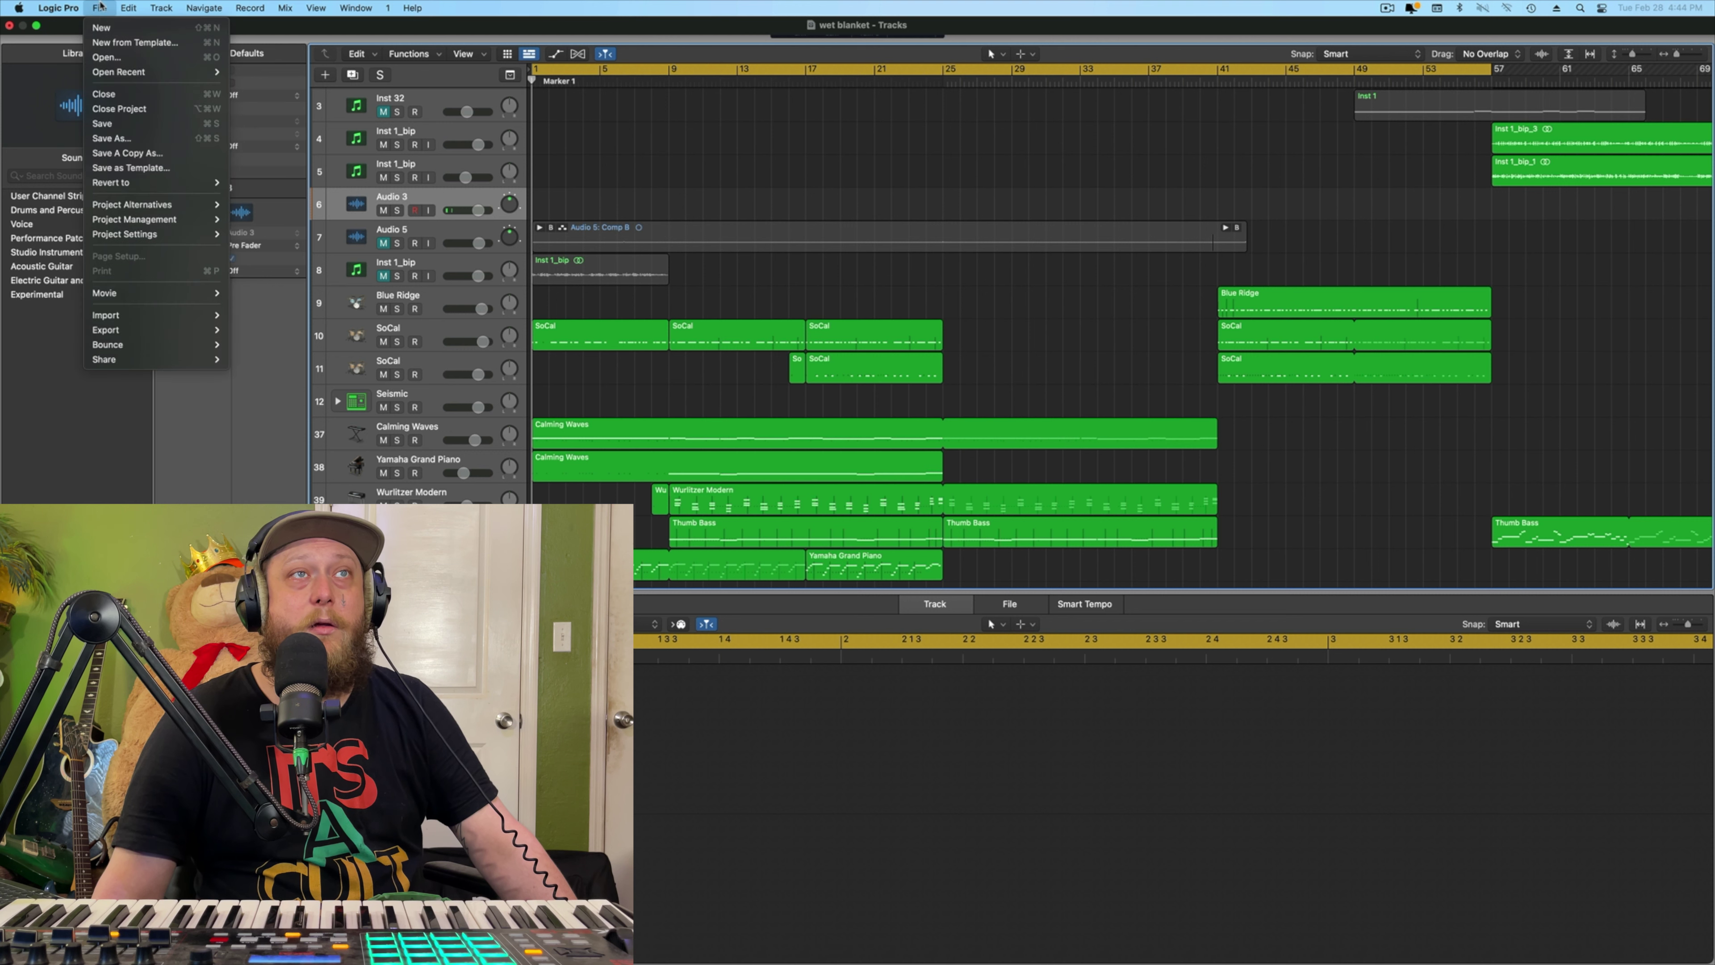
- Bounce the whole project offline as a 24-bit, 44100 Hz Wave file named "wet blanket mix" in the Downloads folder
mouse_move(153, 345)
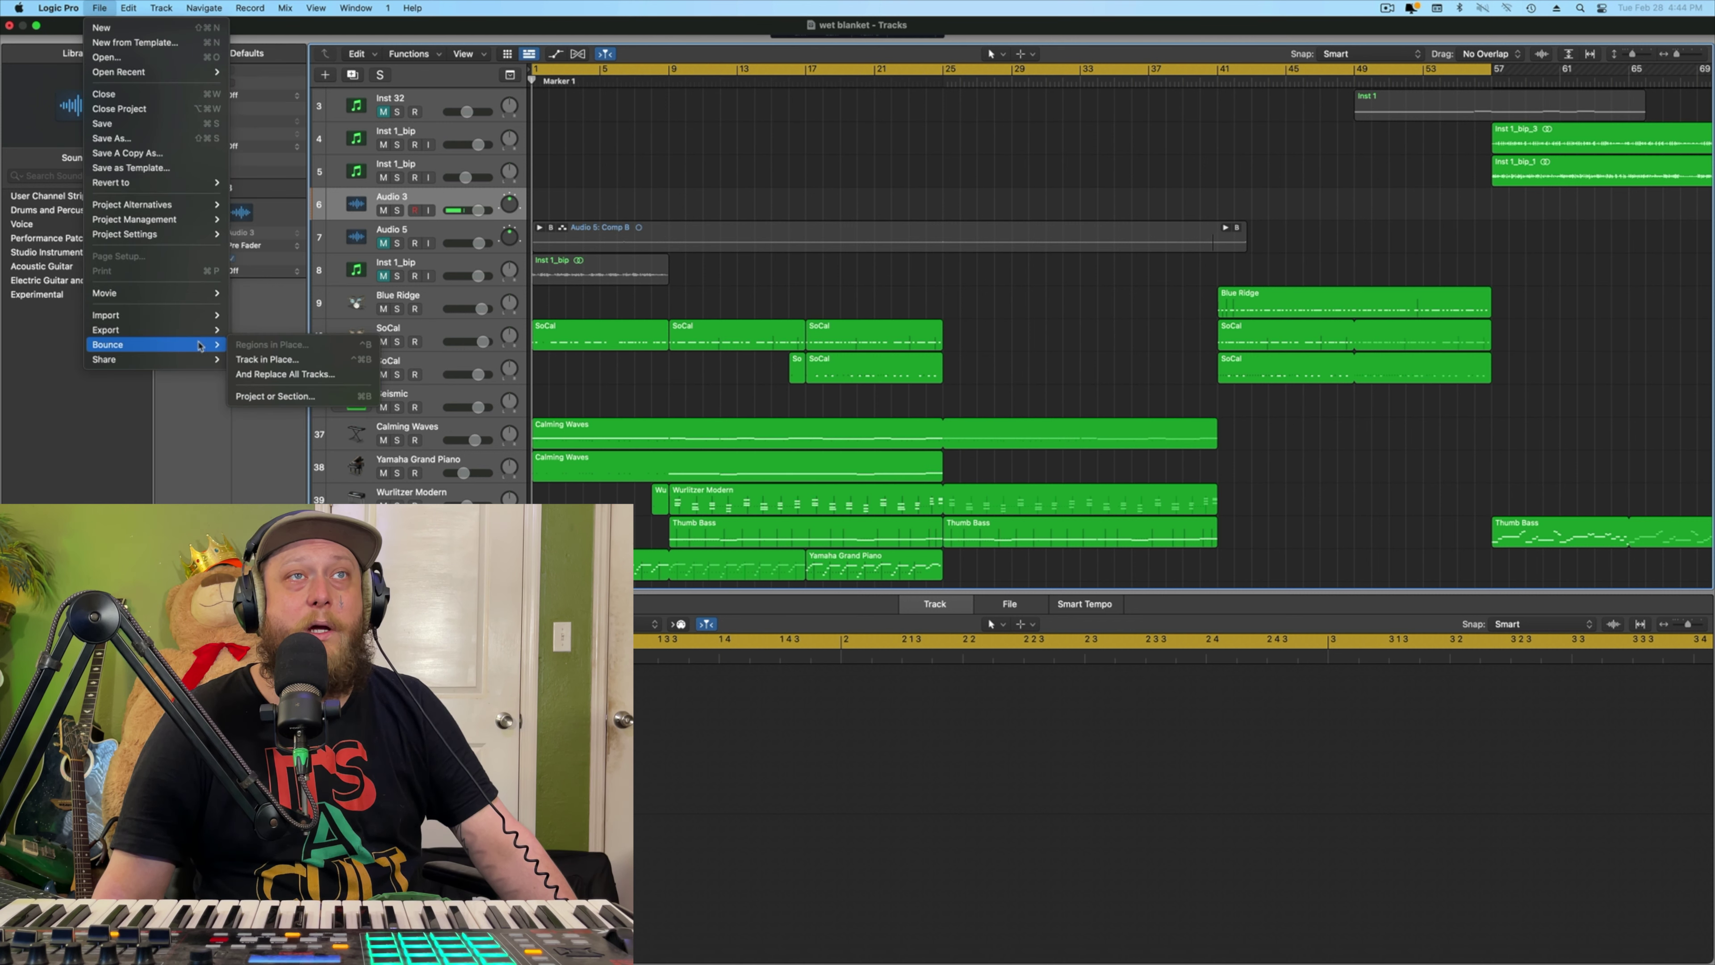
click(310, 401)
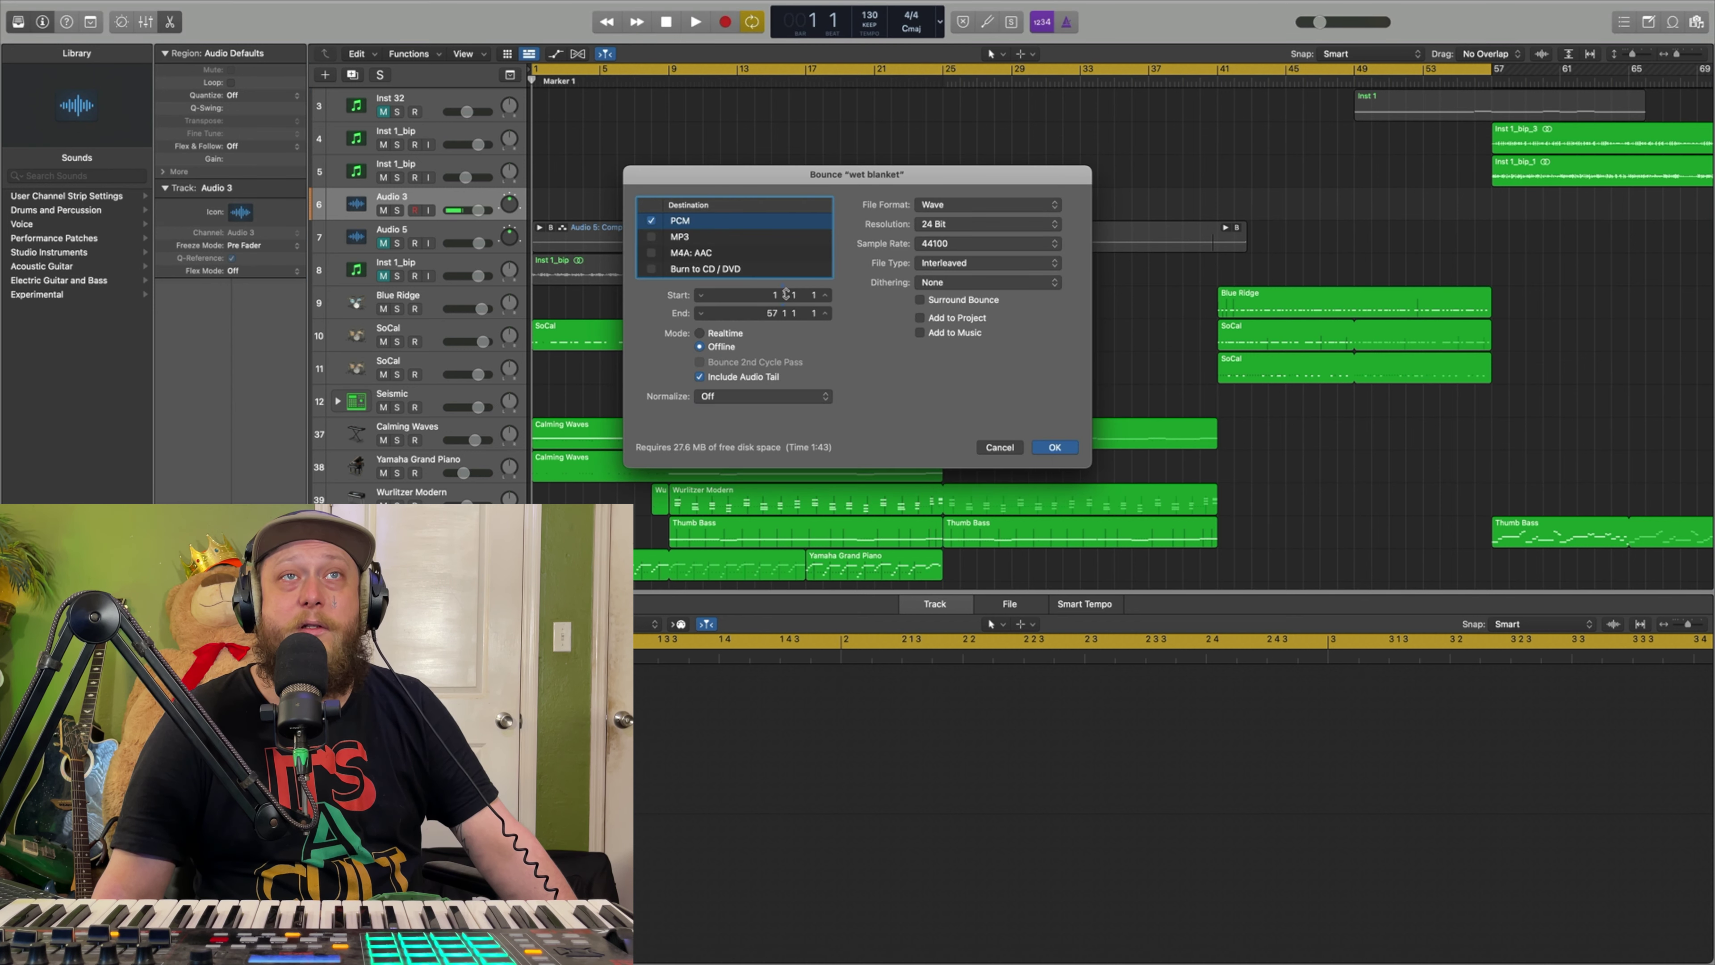
click(1056, 449)
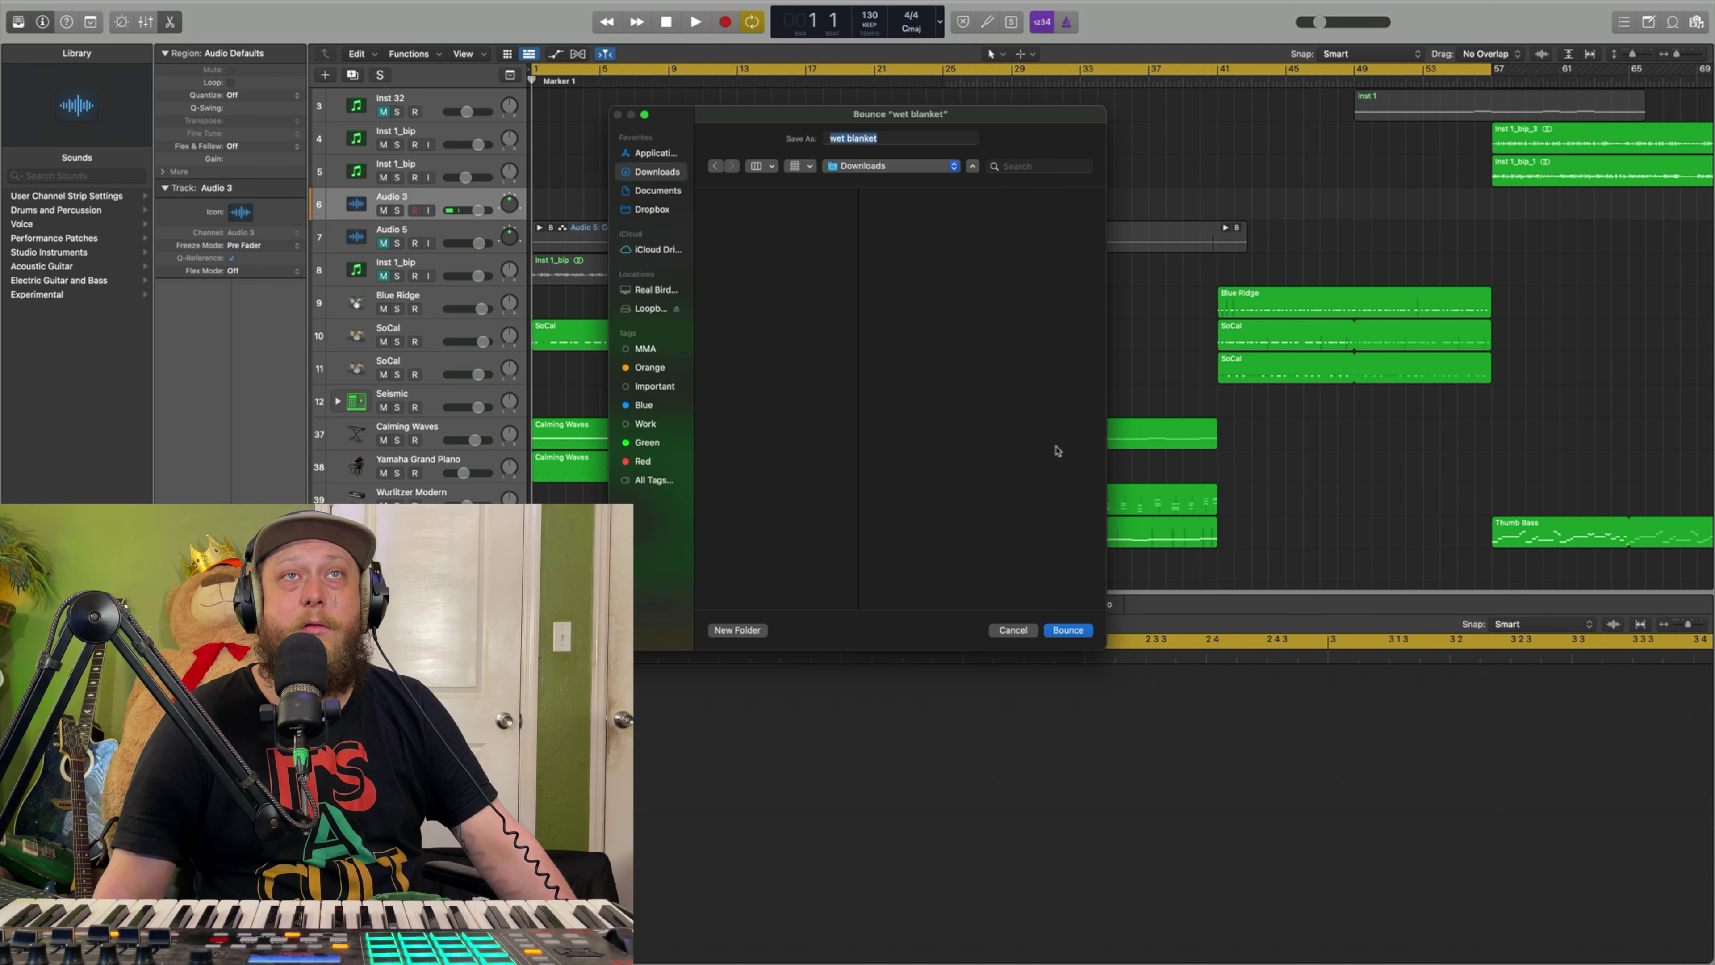
click(894, 140)
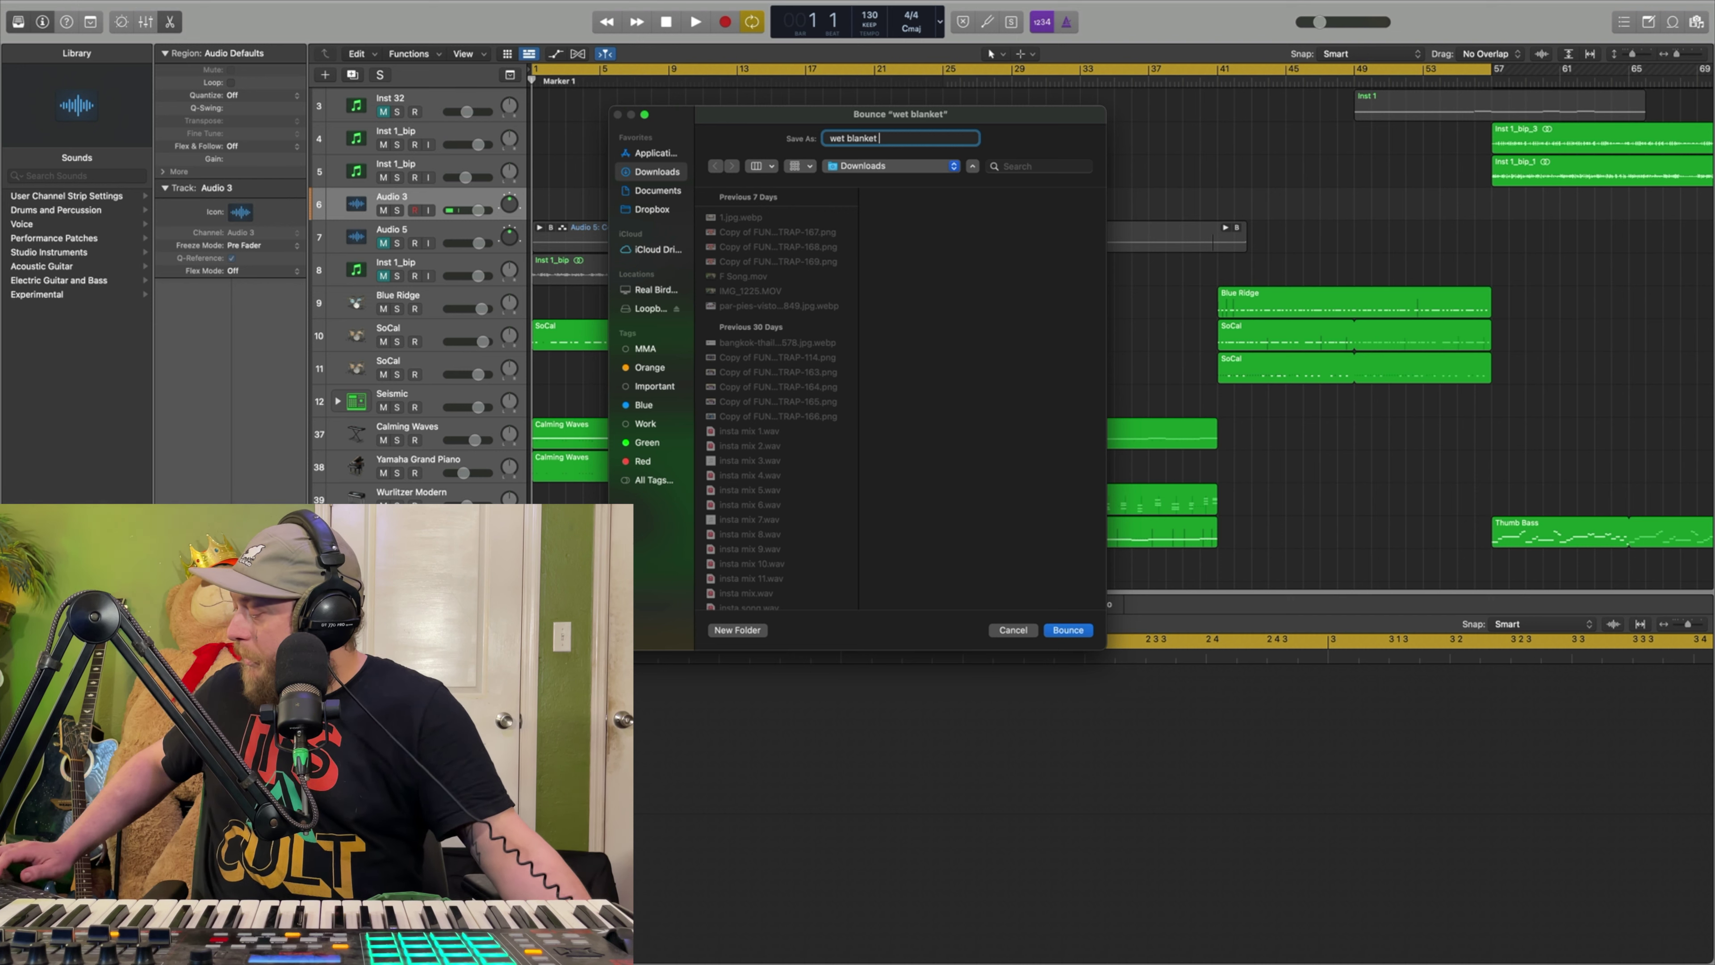
text(mix)
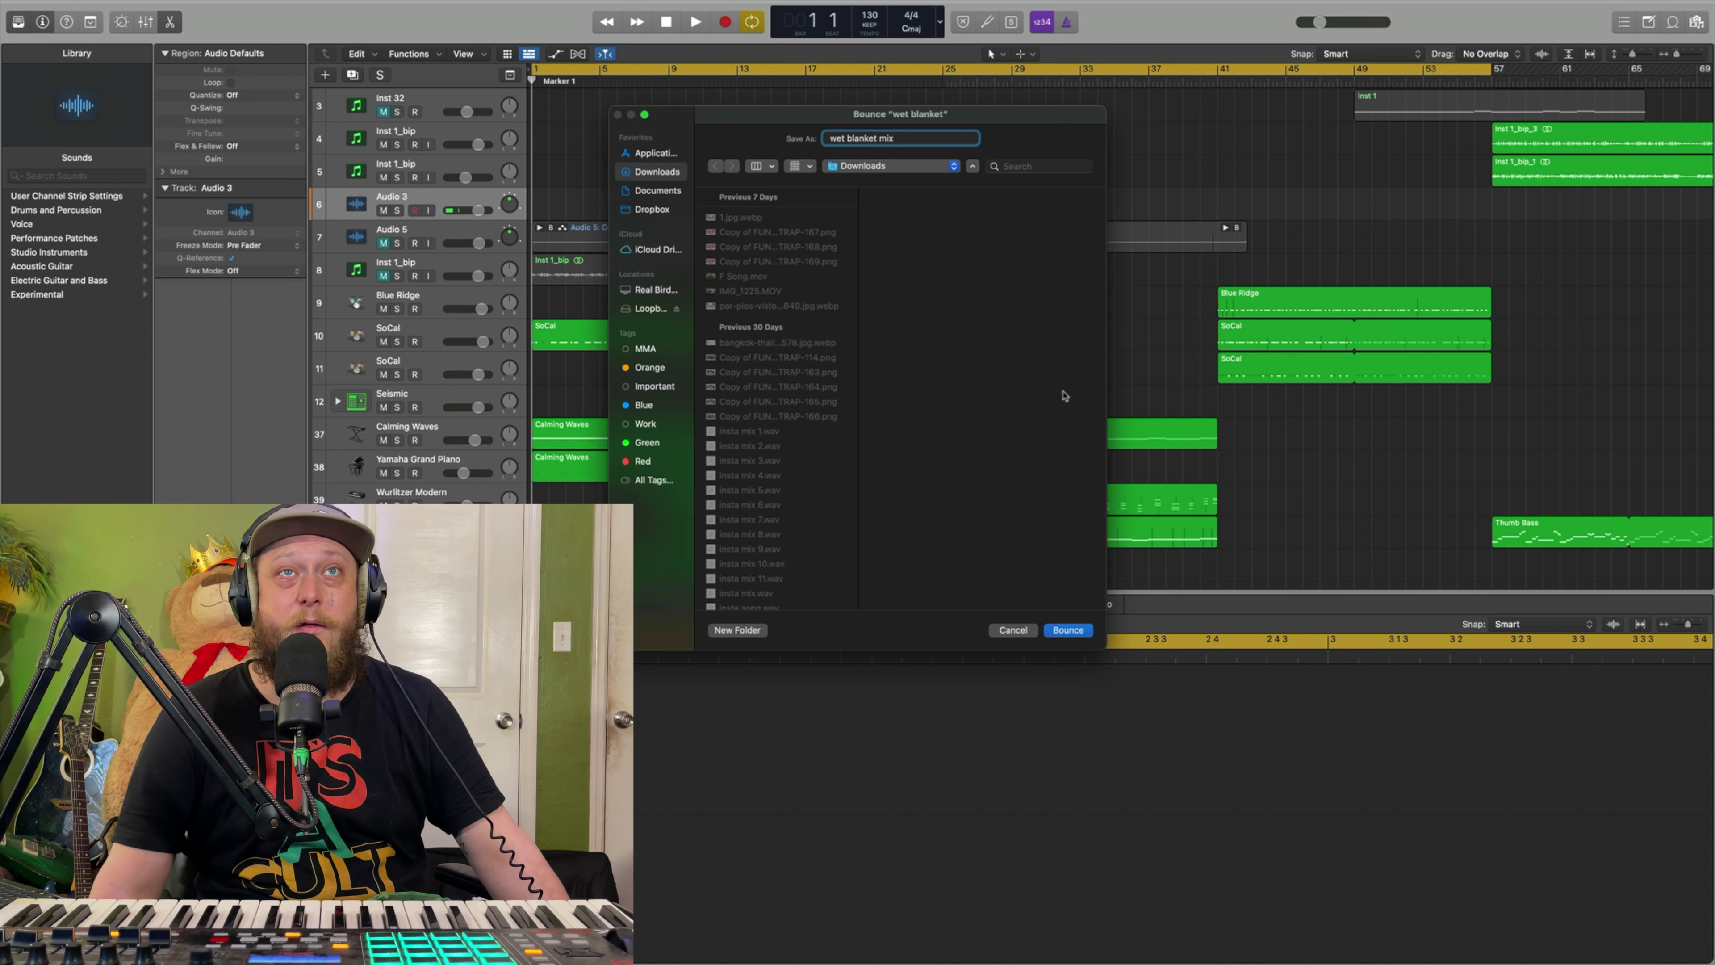
click(1067, 630)
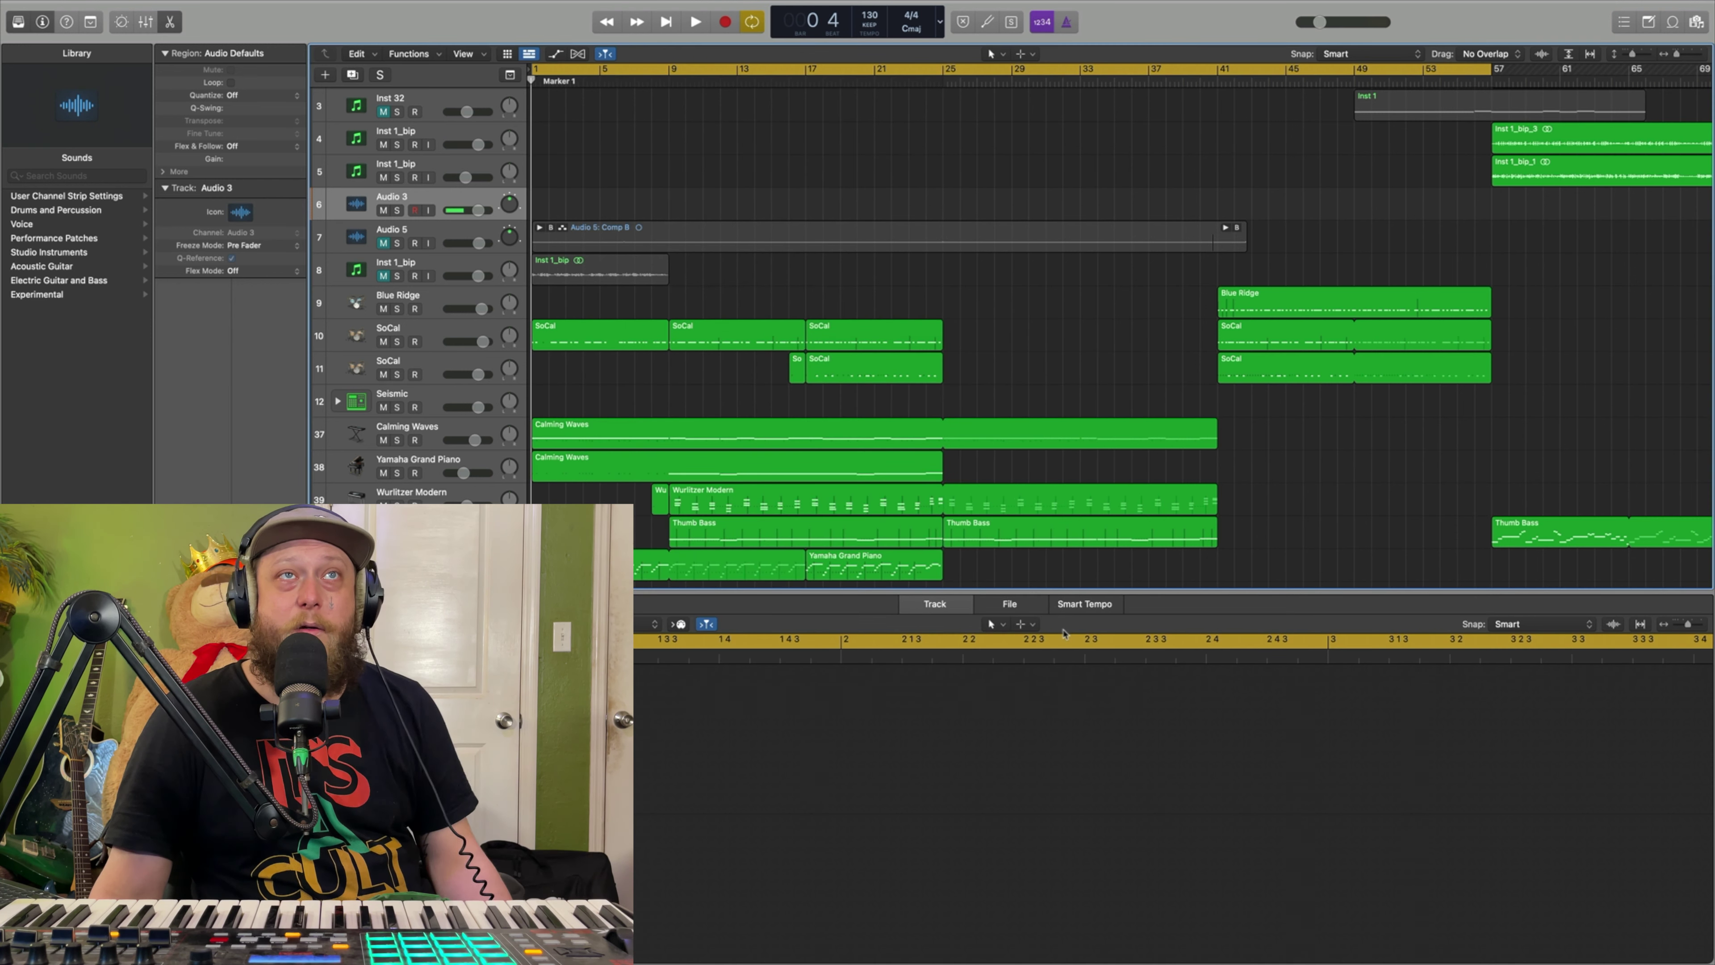
- Leave full screen and create a new project with one audio track, keeping the current project open, and enlarge its window
mouse_move(317, 3)
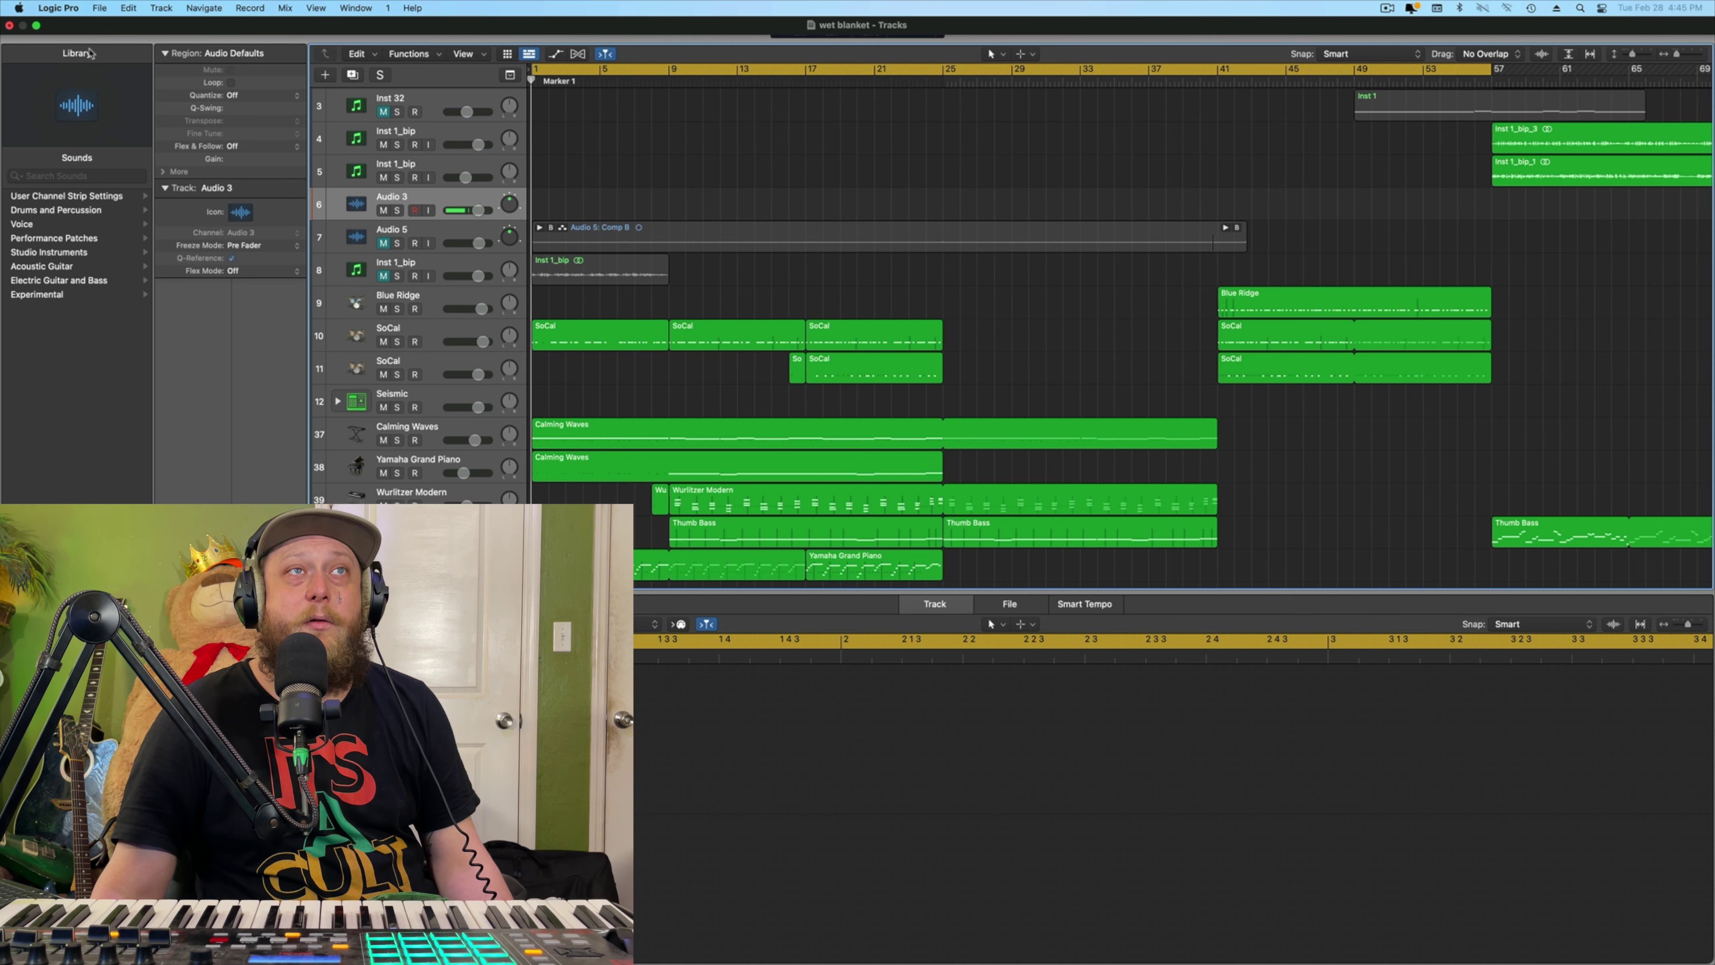
click(36, 26)
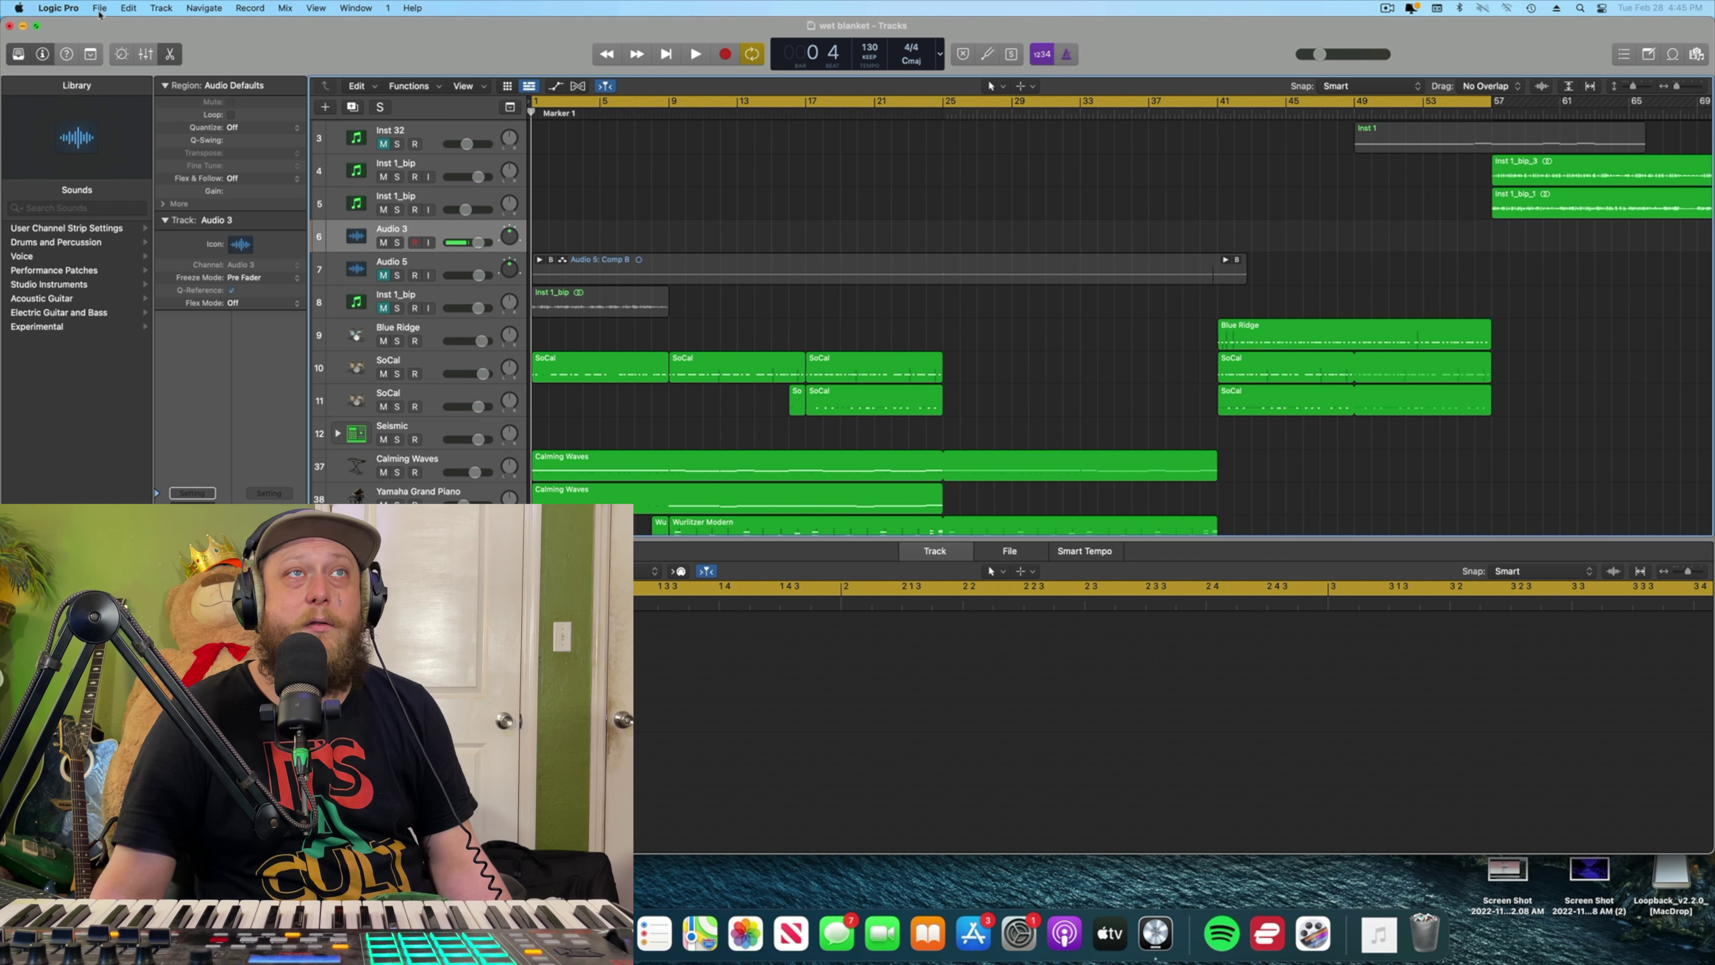
click(99, 10)
click(111, 28)
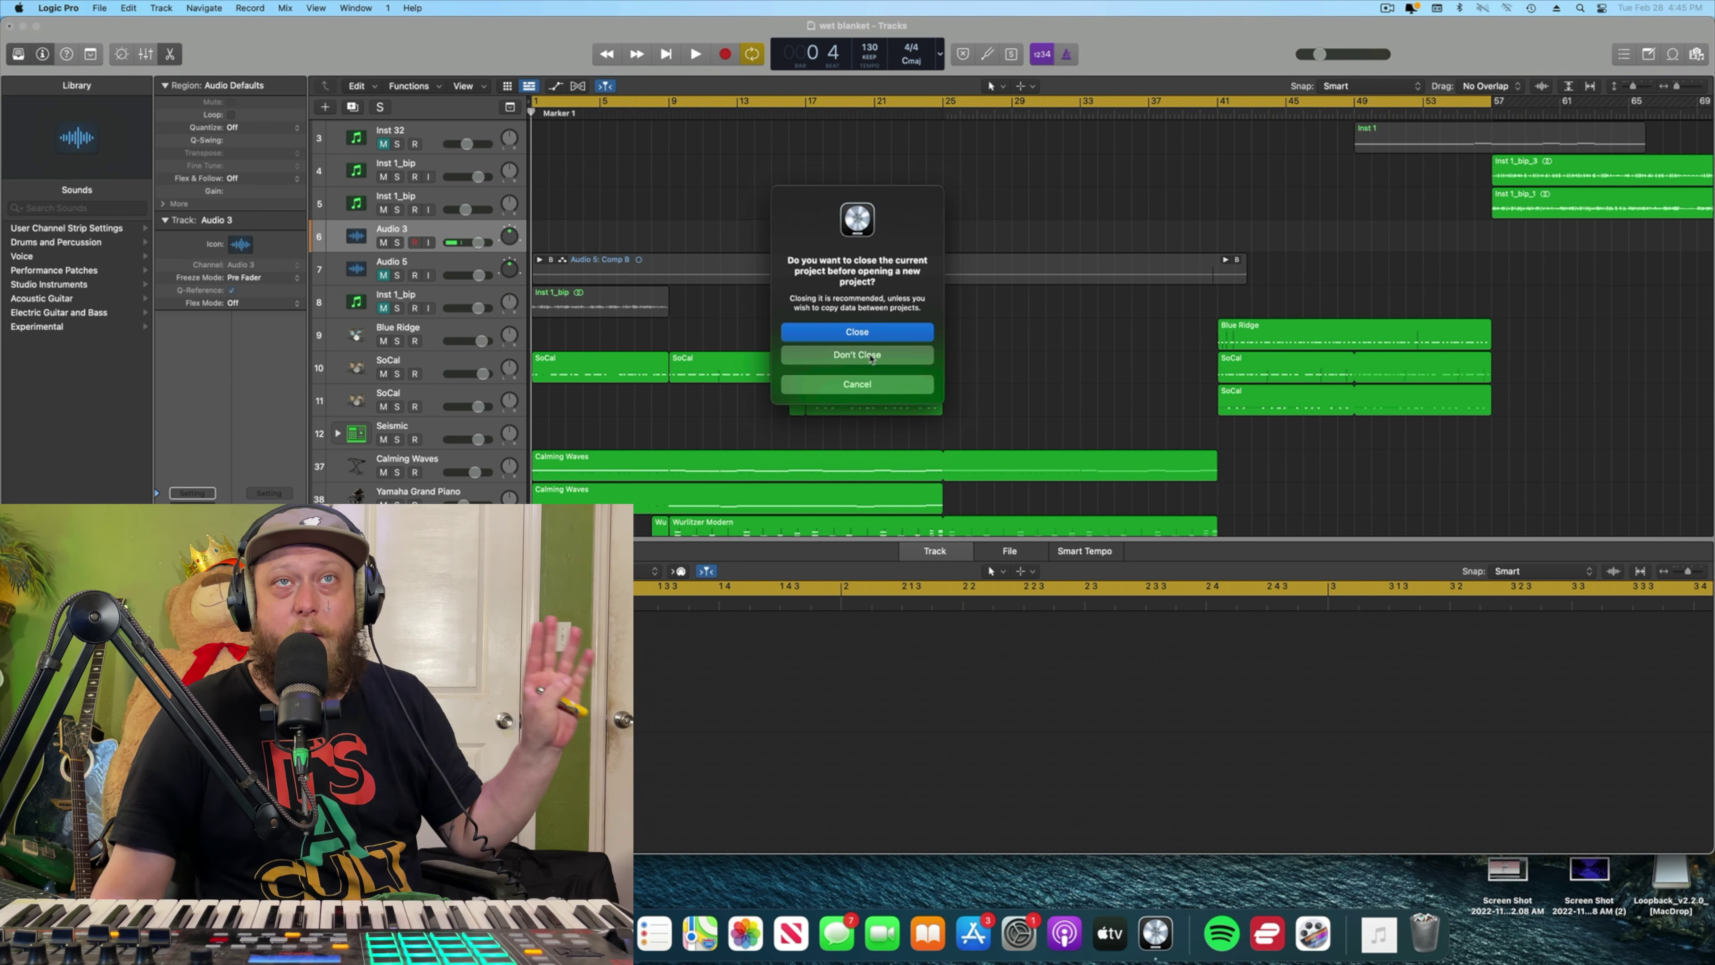
click(870, 356)
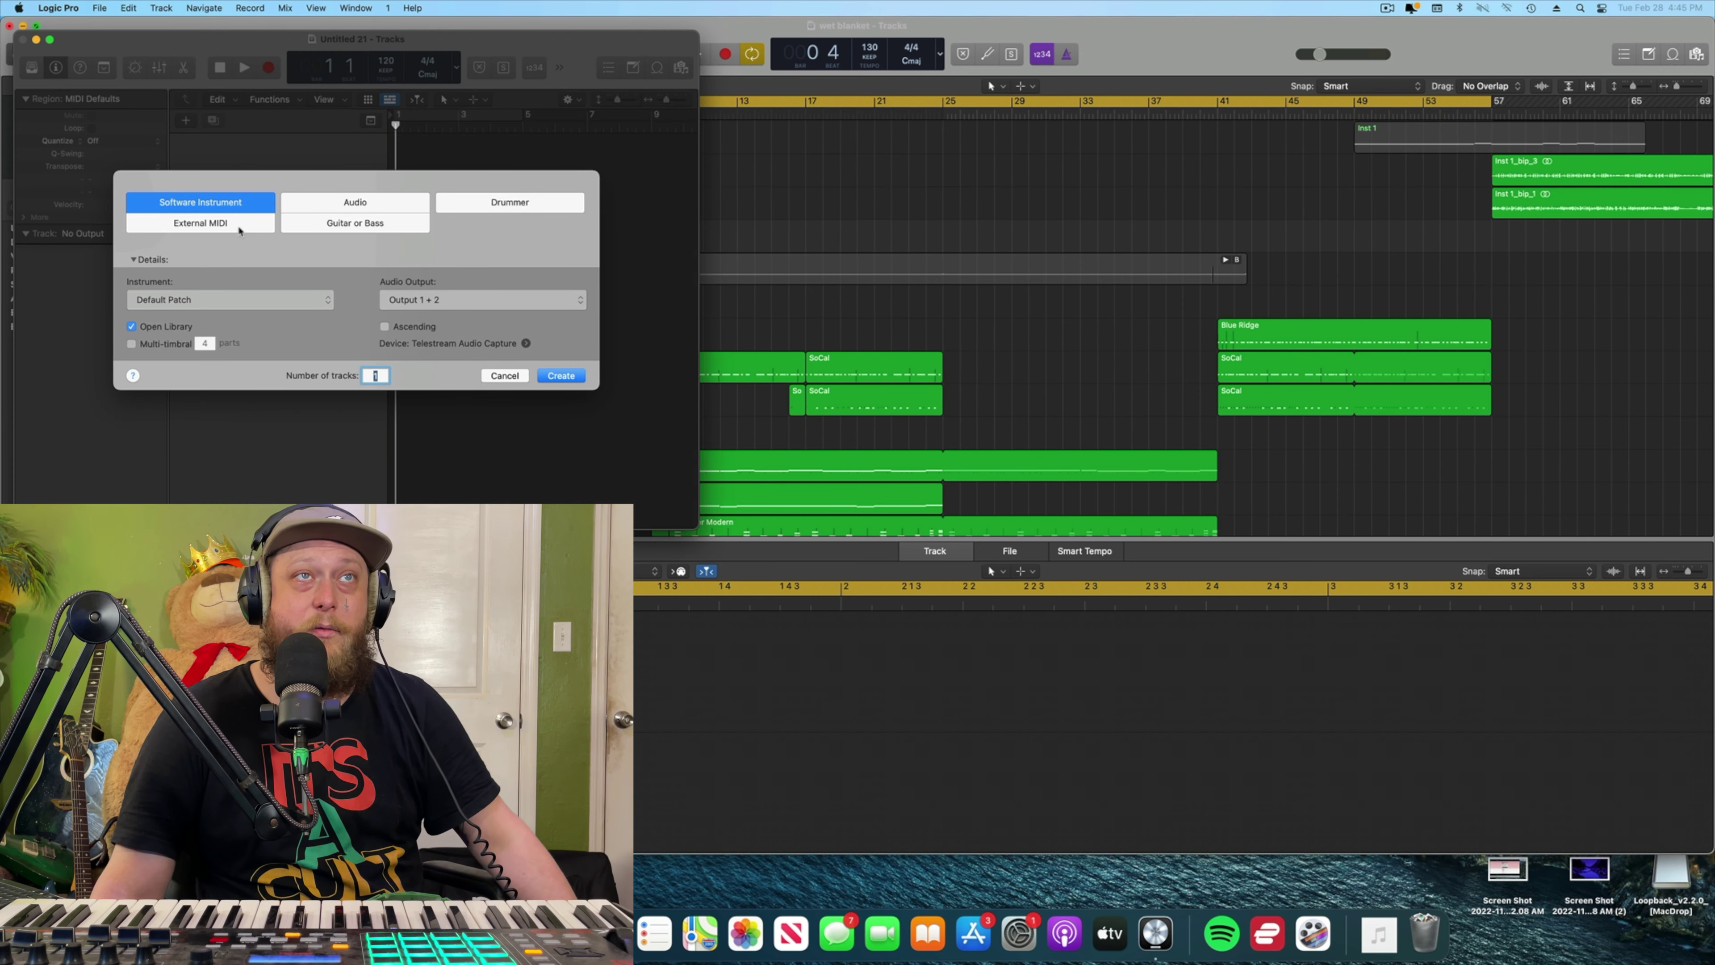
click(337, 206)
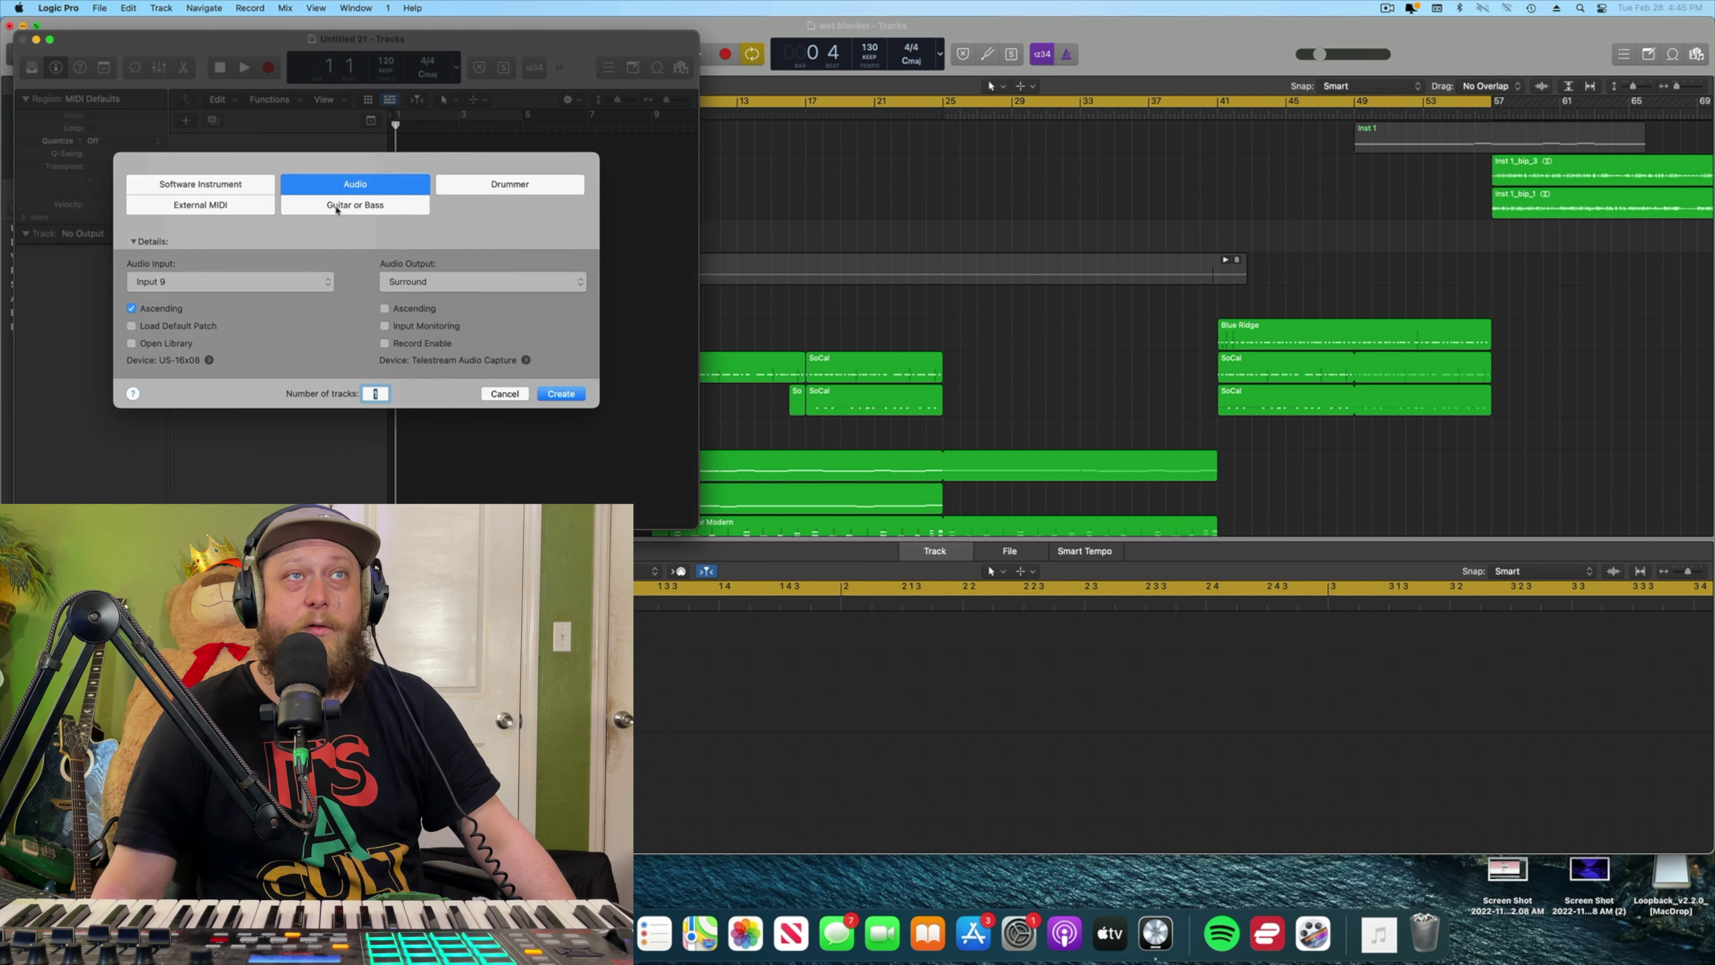
click(549, 391)
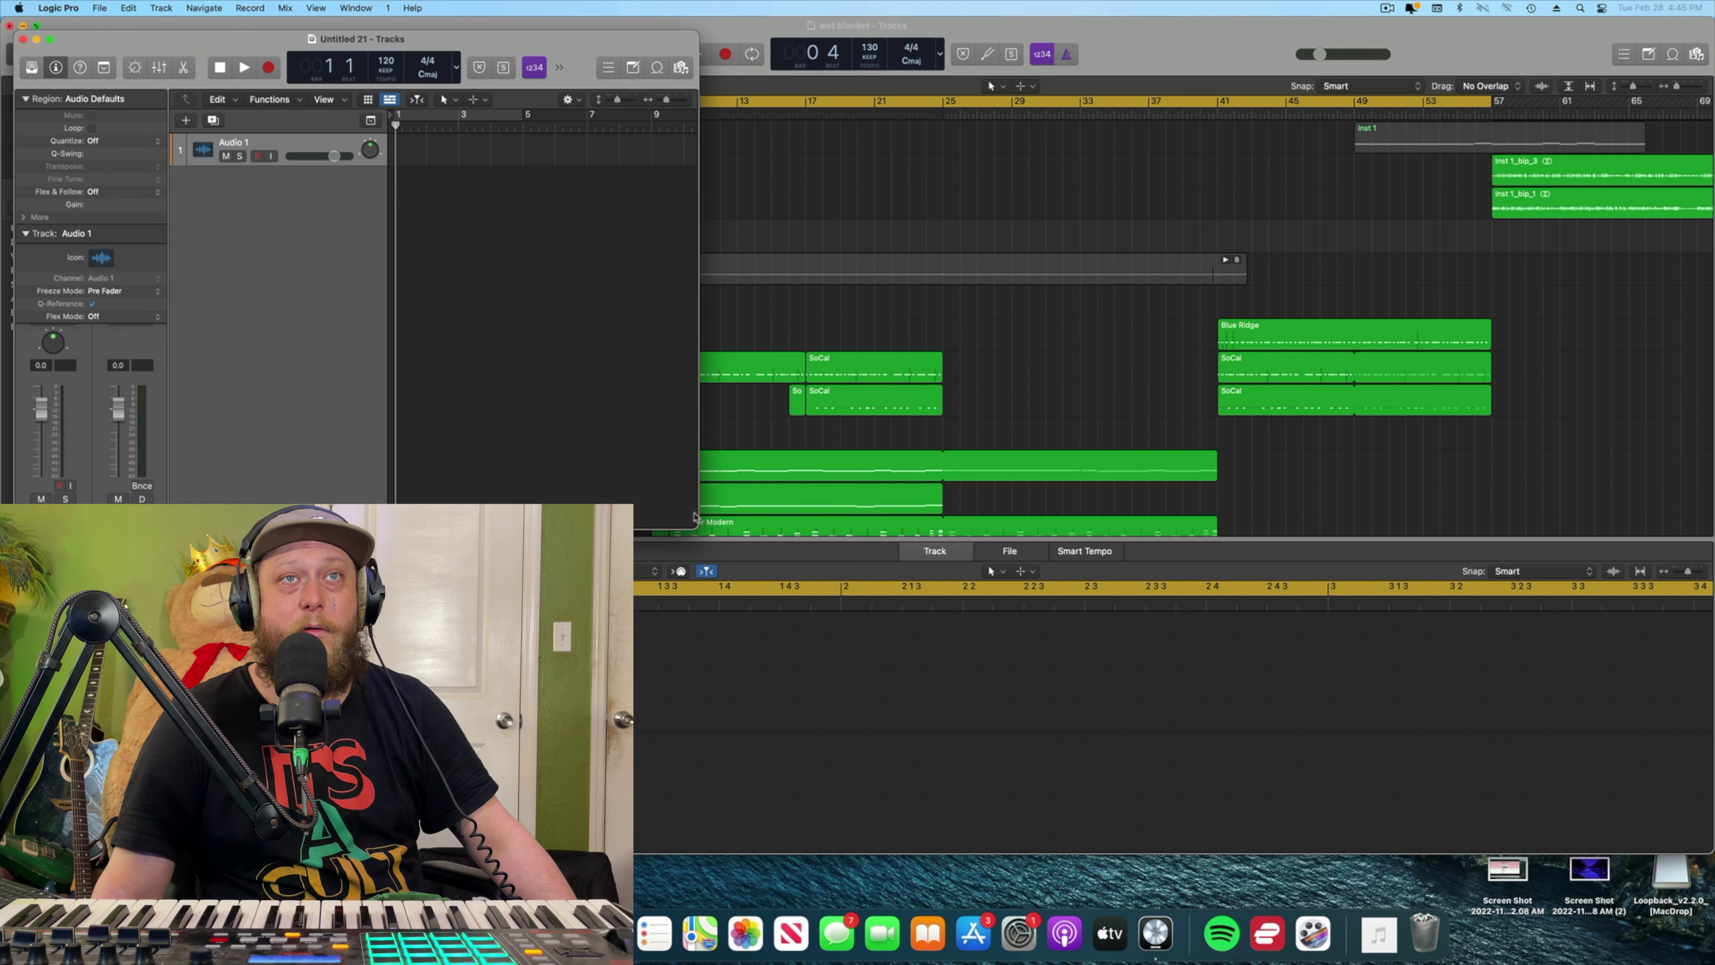
drag(695, 522, 1488, 838)
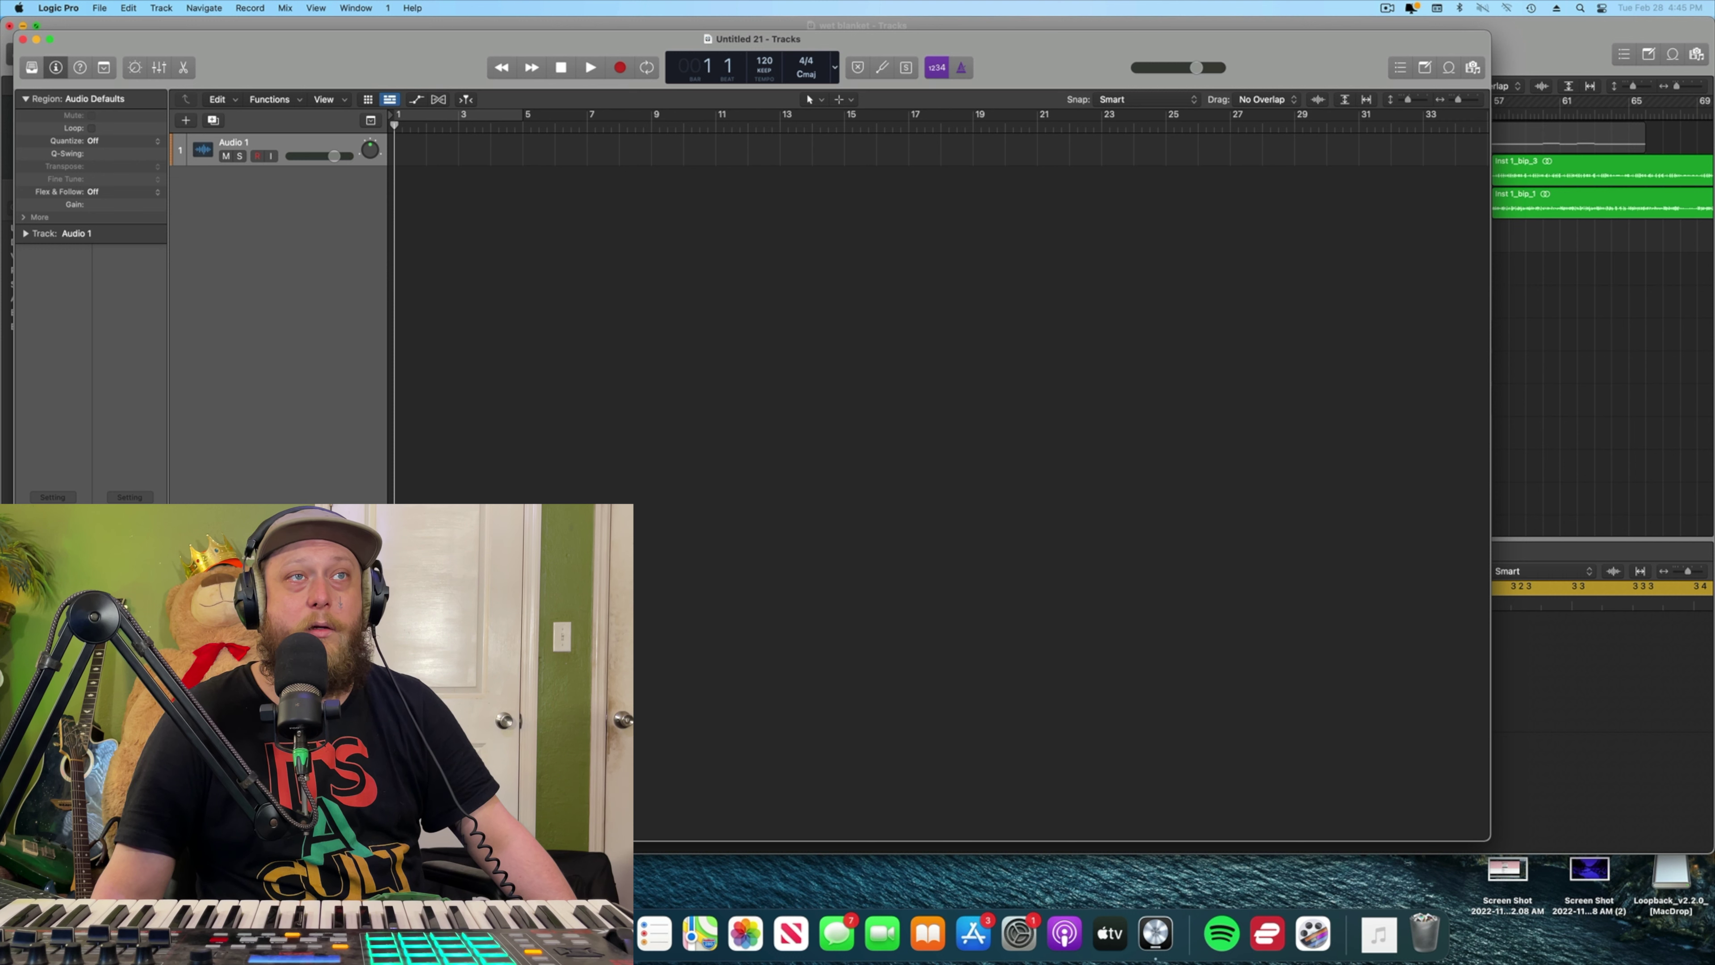
- Import the audio file wet blanket mix.wav into the new project together with its tempo information and markers
click(102, 8)
mouse_move(153, 317)
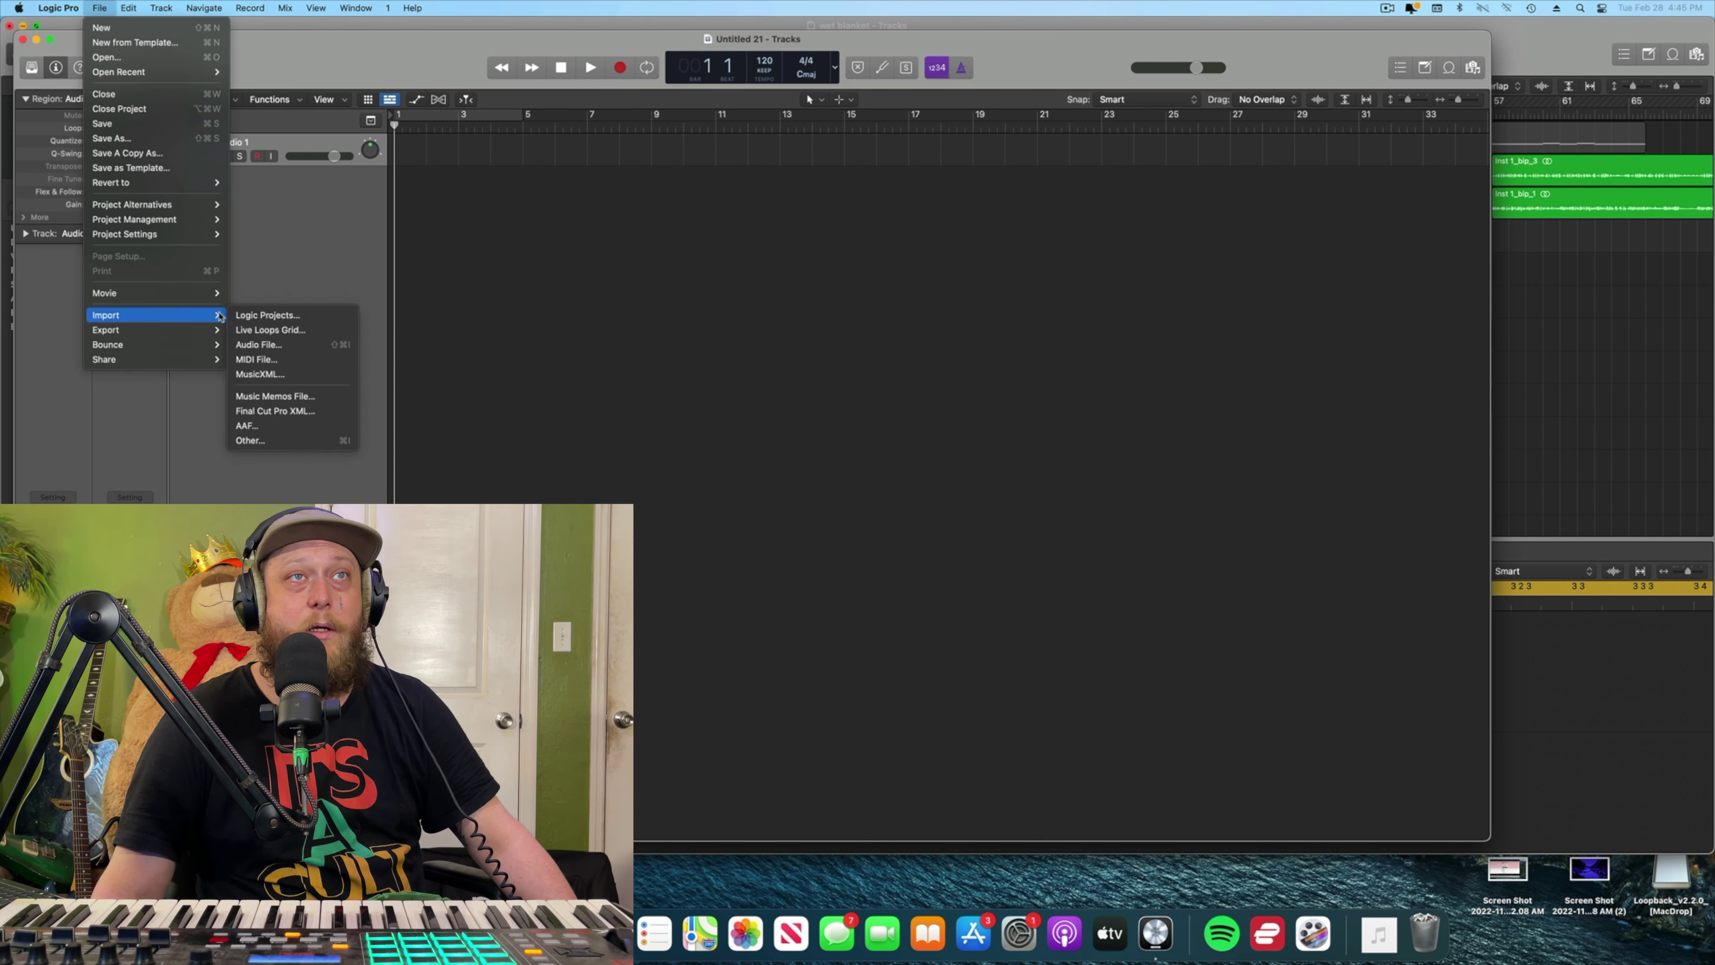
click(298, 348)
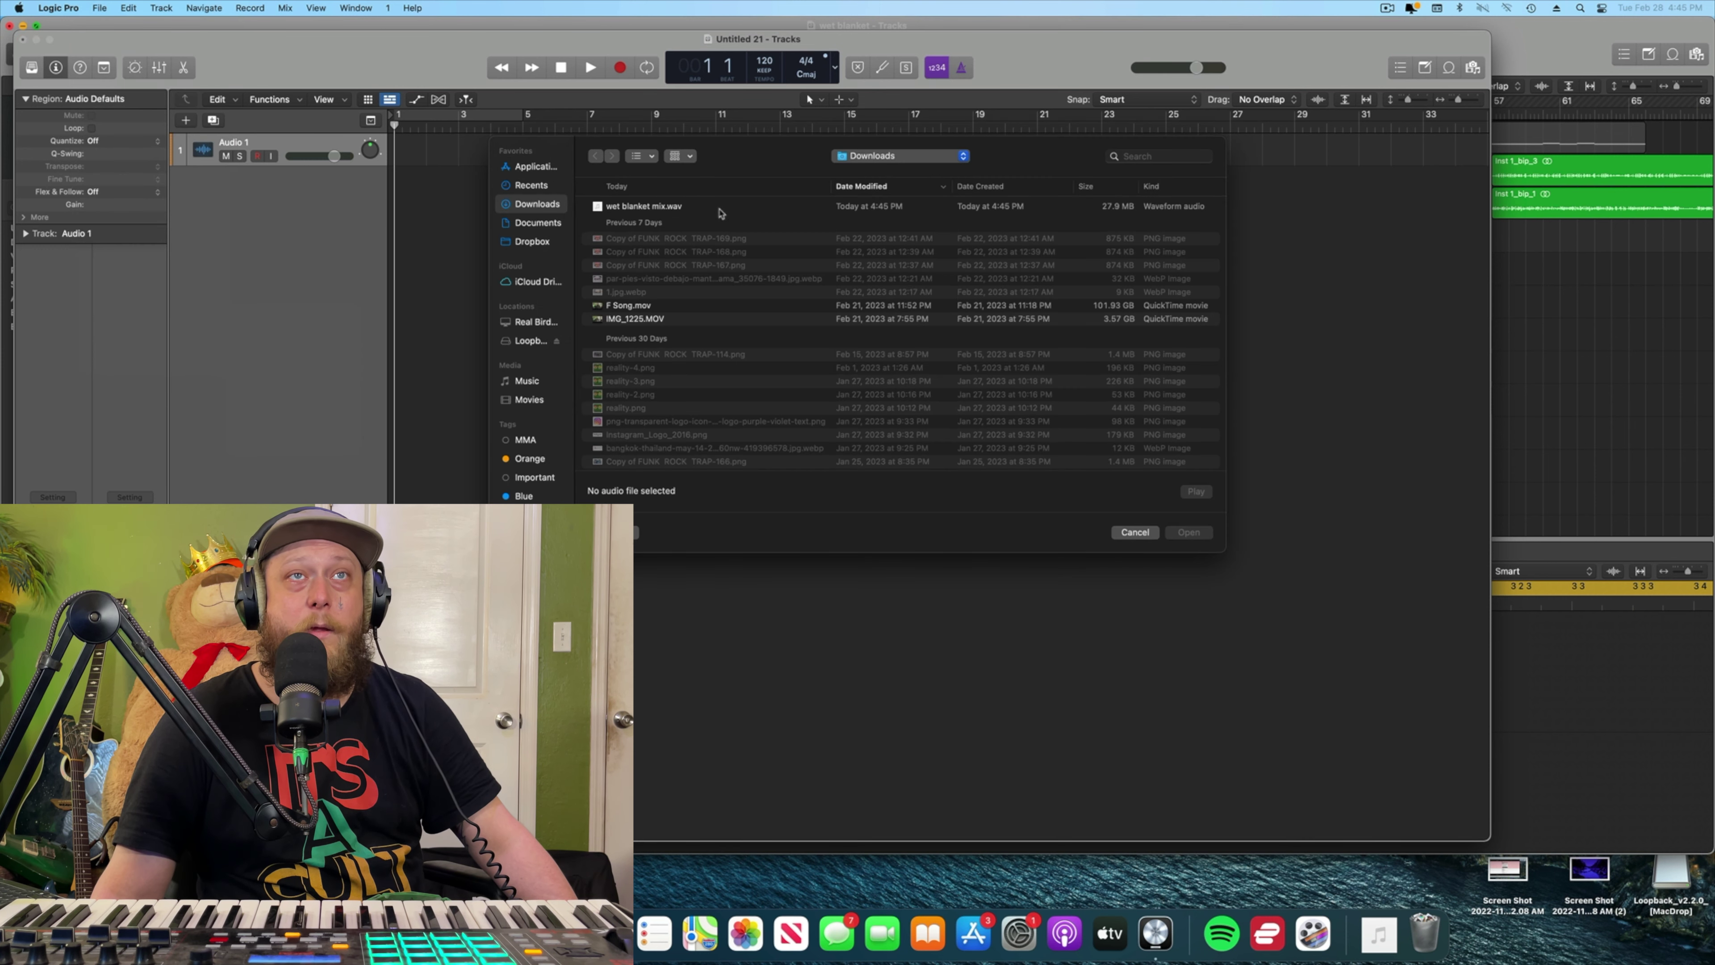
double_click(699, 206)
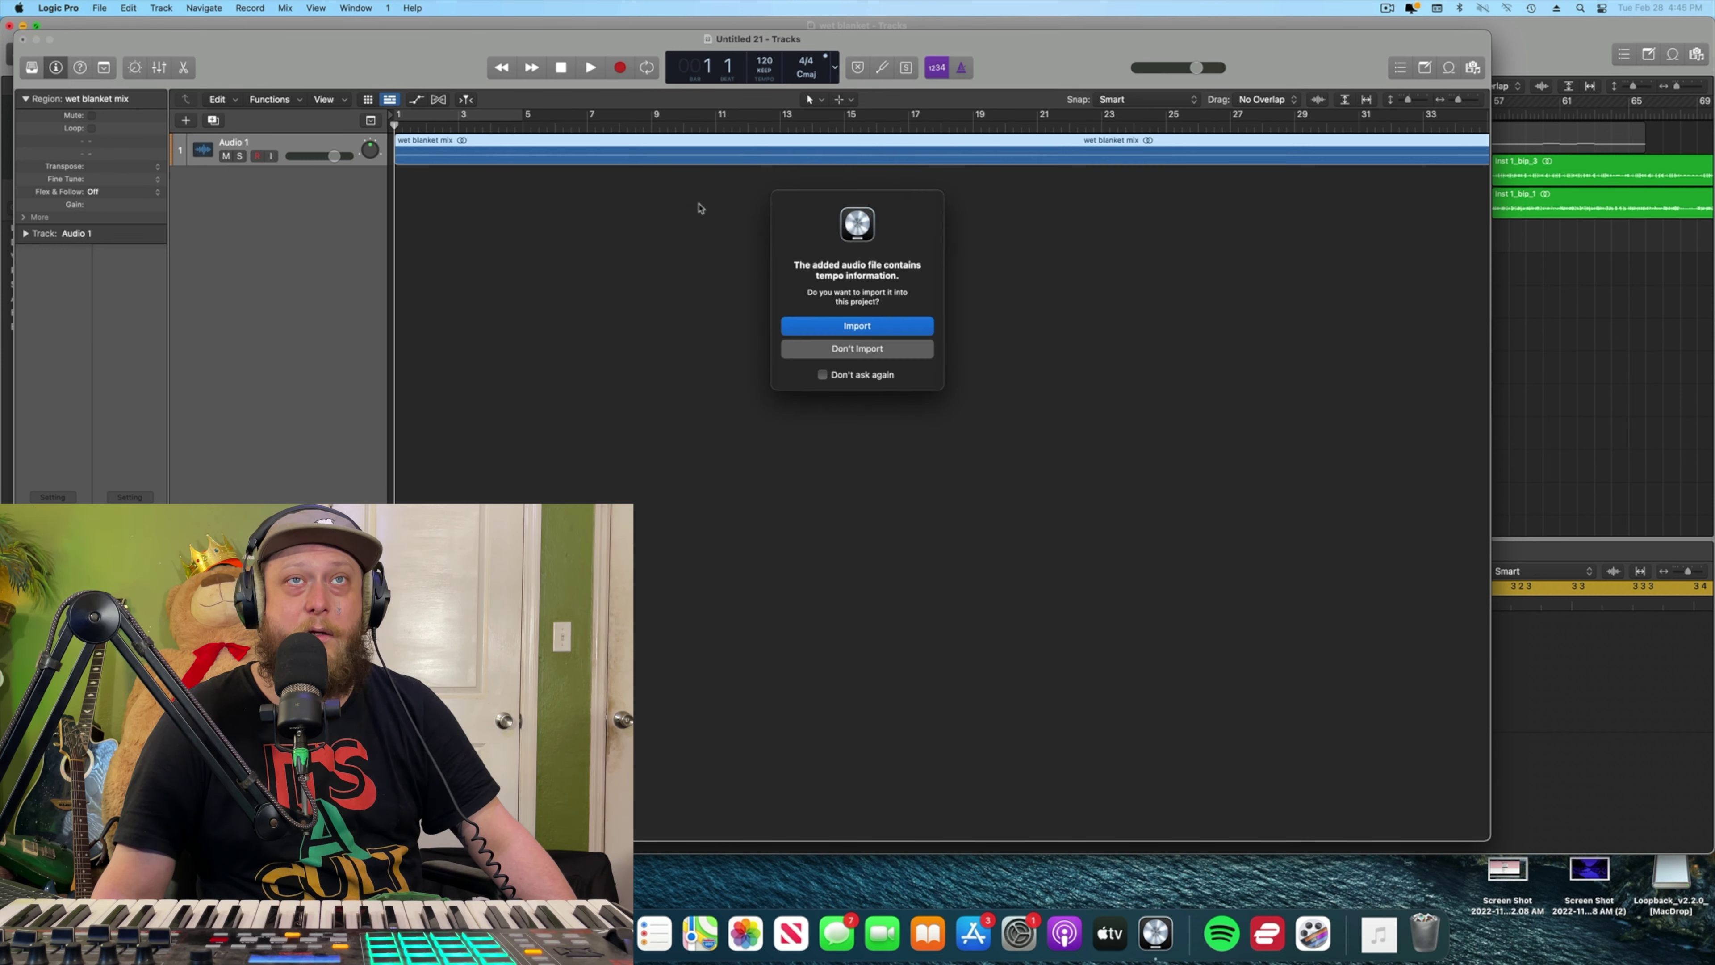
click(844, 327)
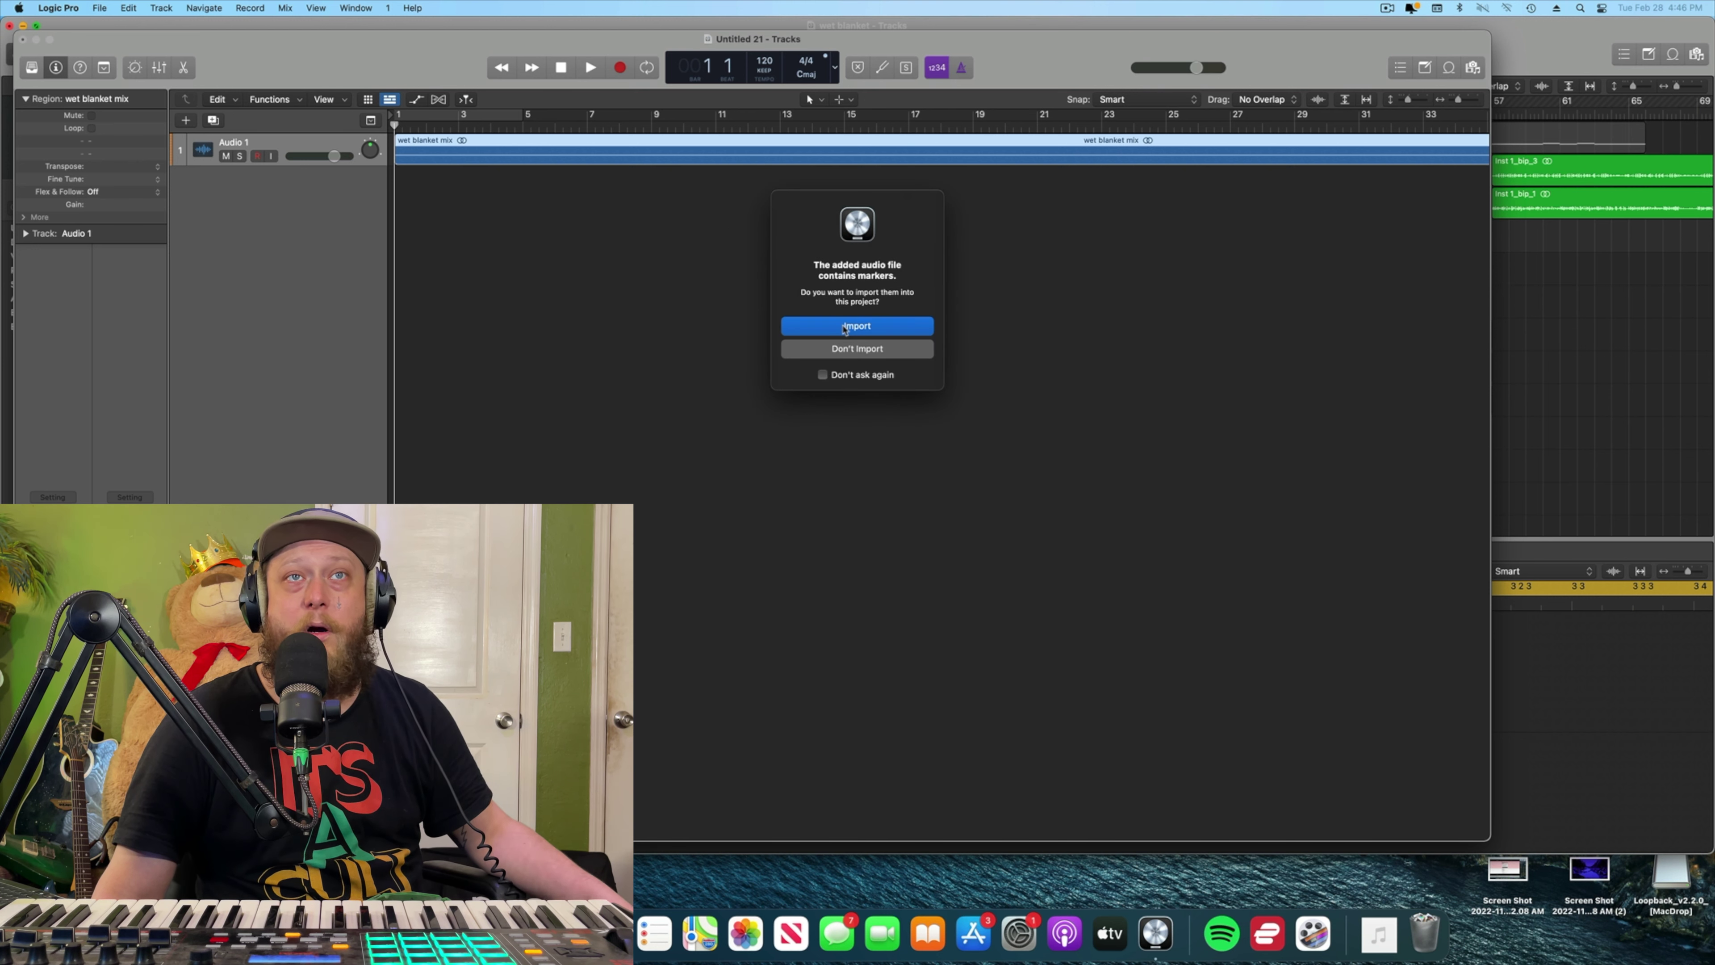
click(844, 326)
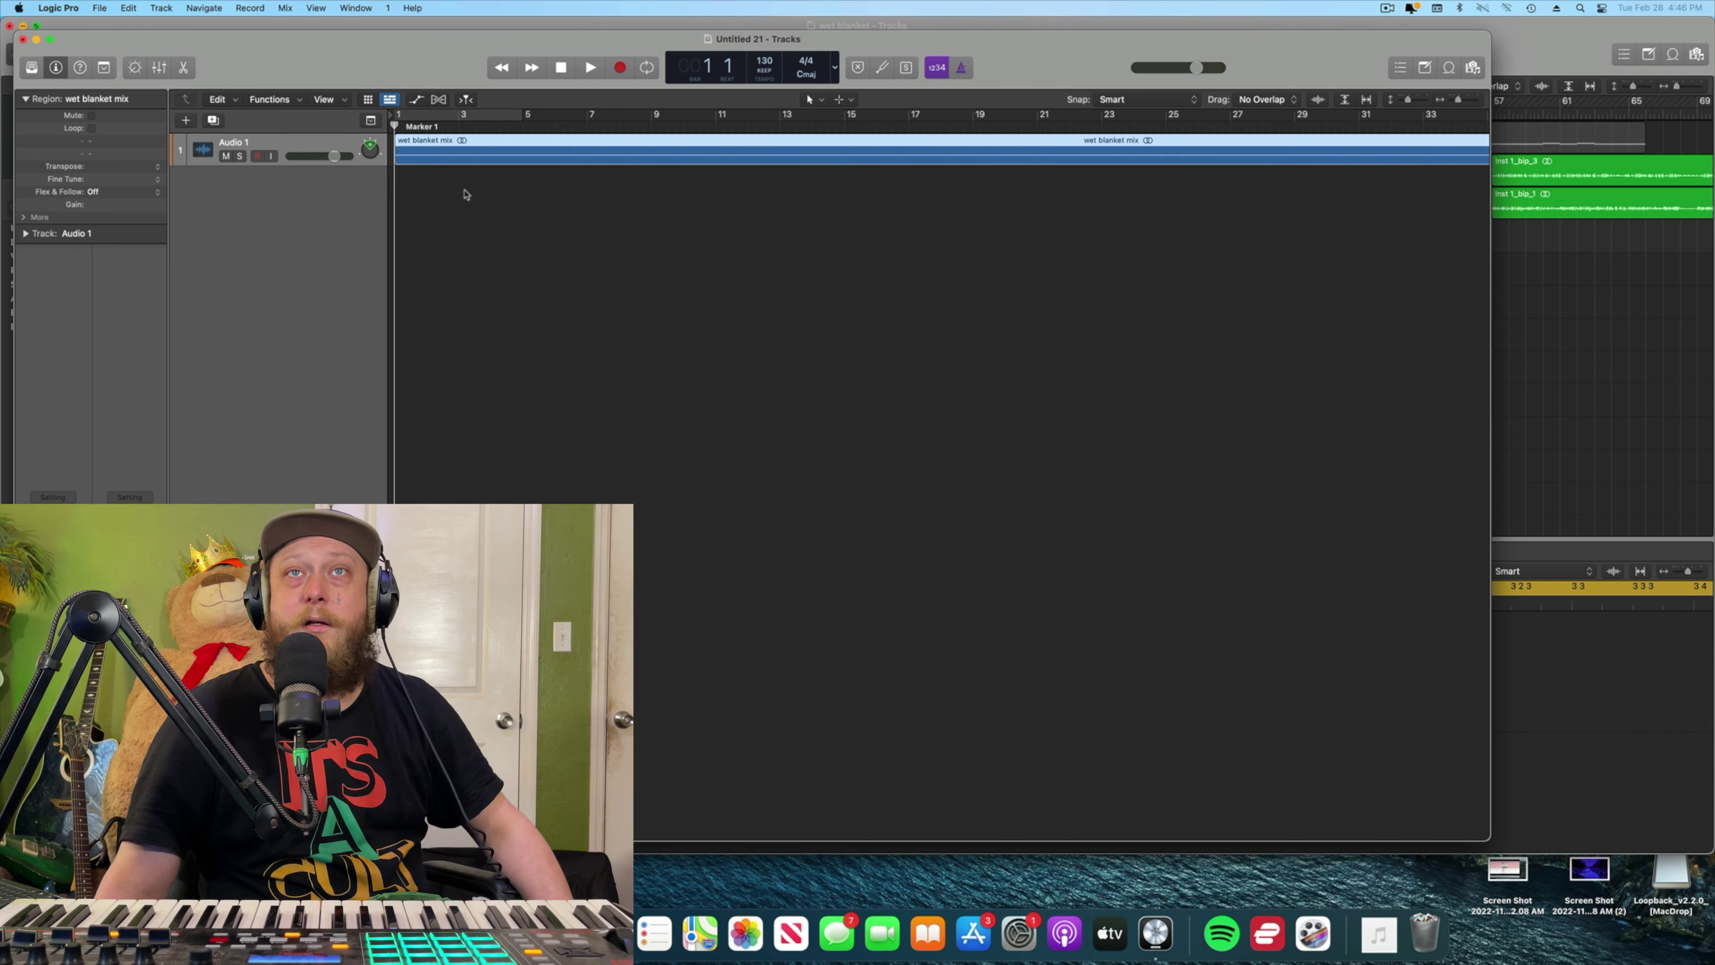
- Play the imported mix from bar 11 to check it, stop playback and return to the project start
double_click(713, 126)
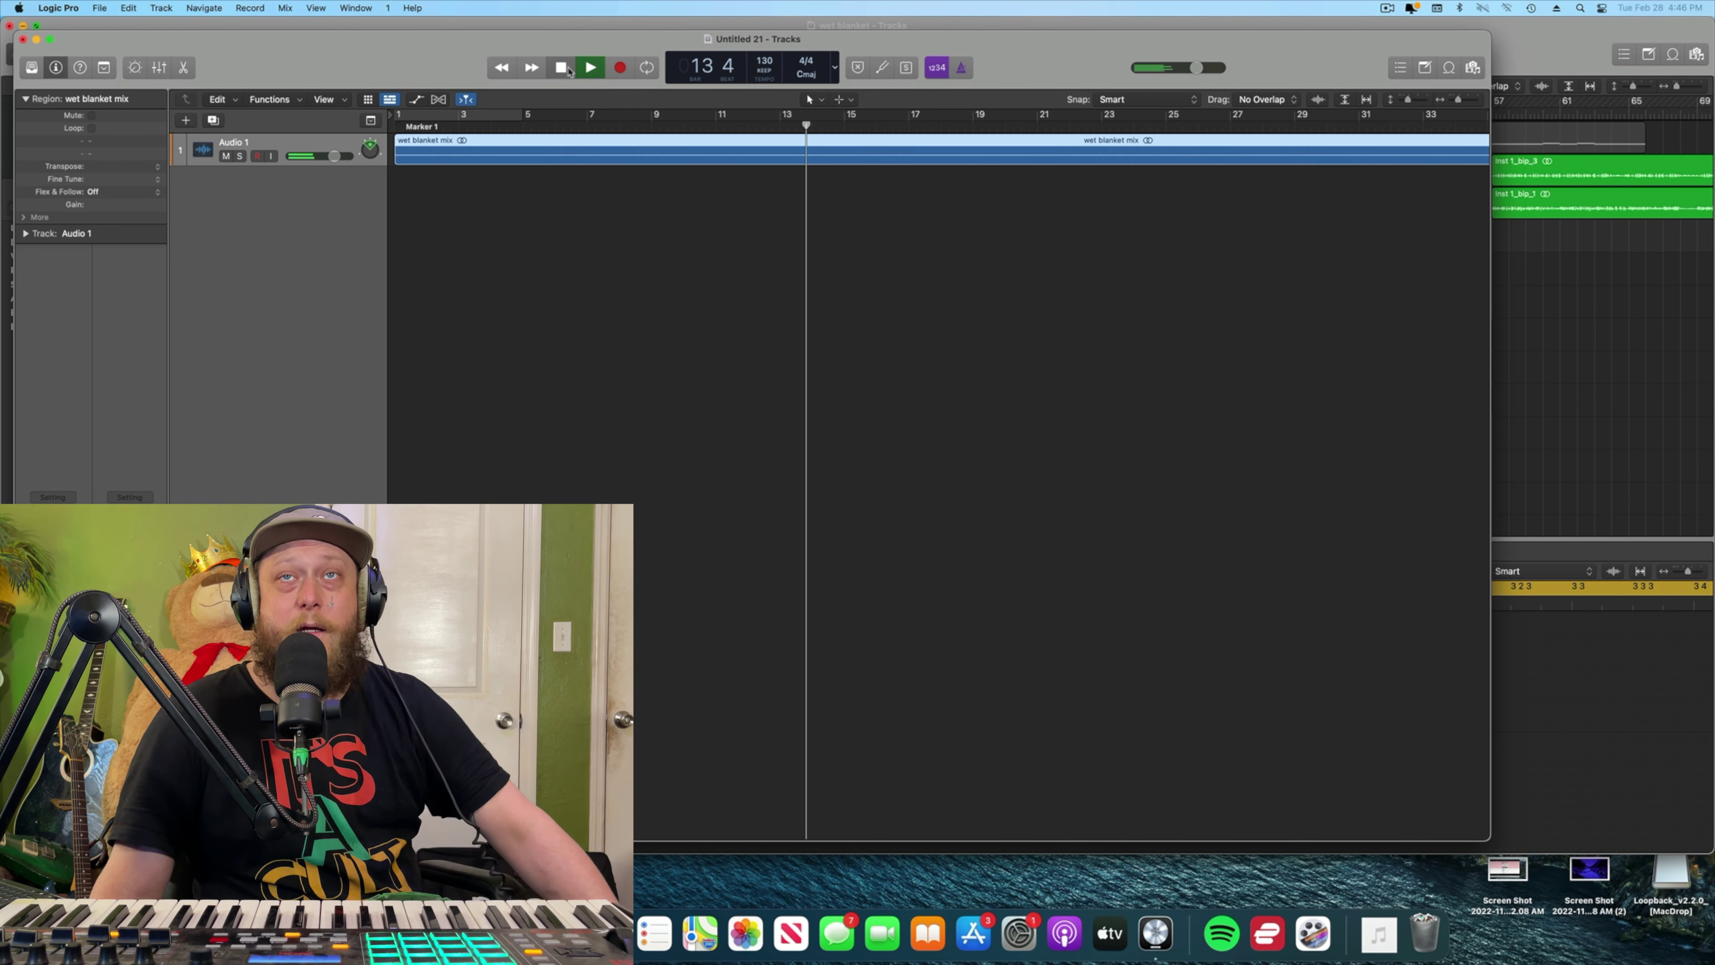
click(561, 67)
click(568, 70)
click(546, 334)
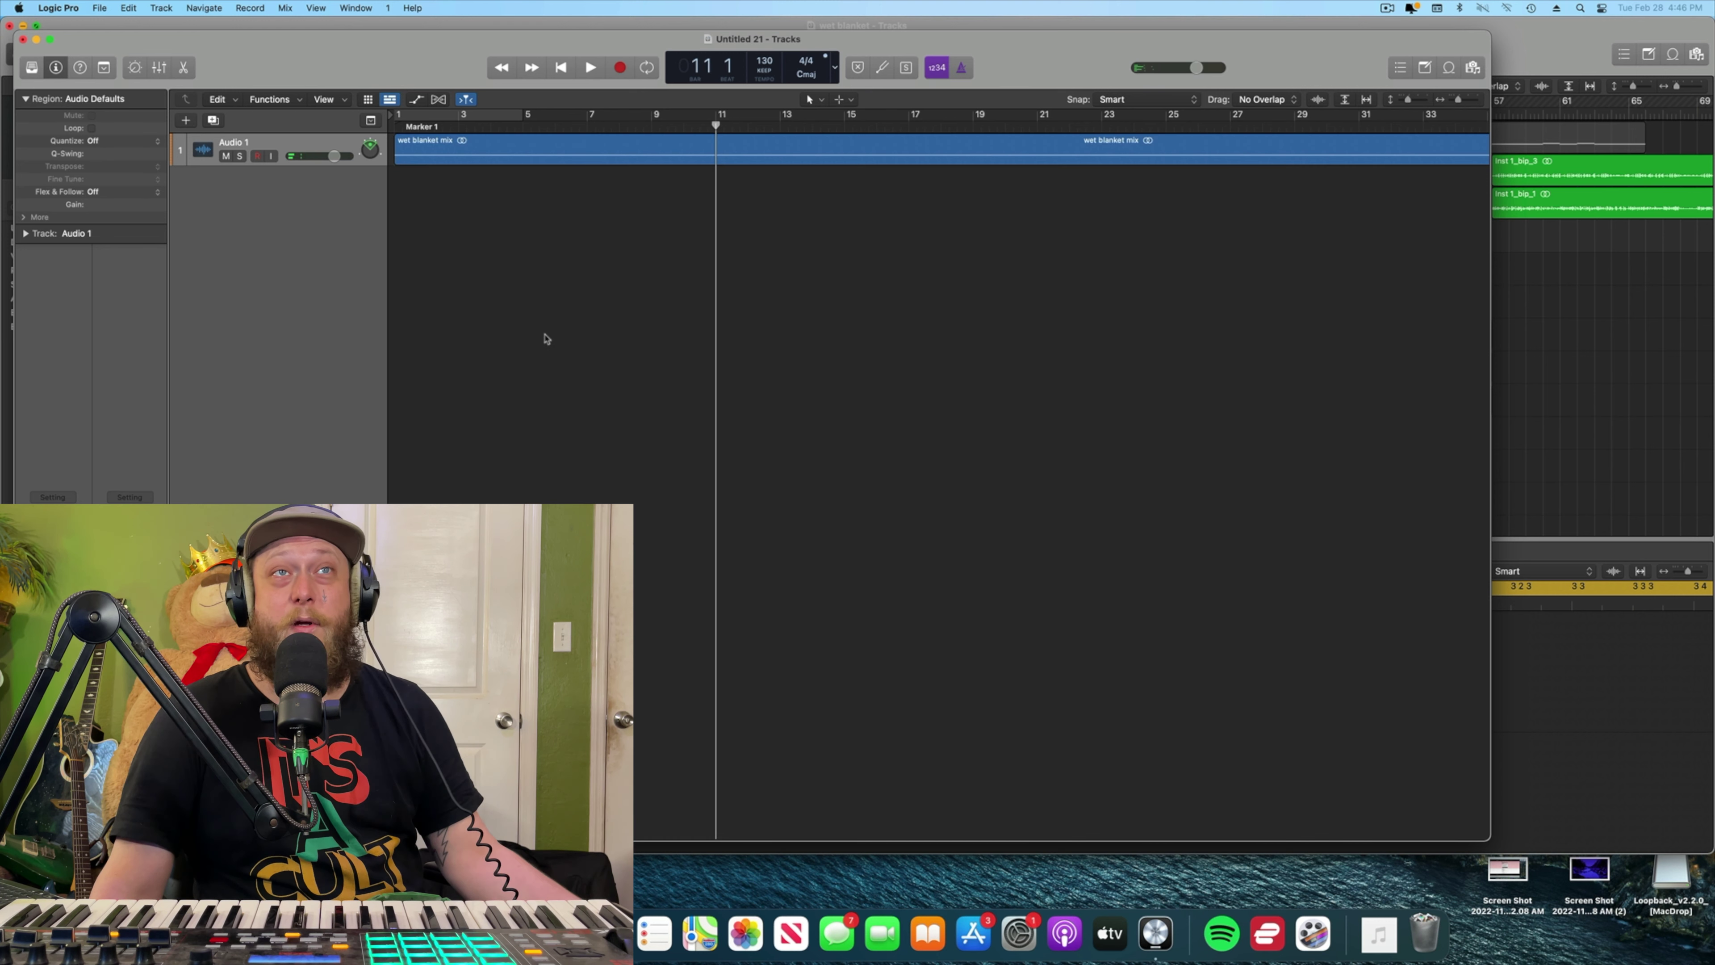
click(561, 75)
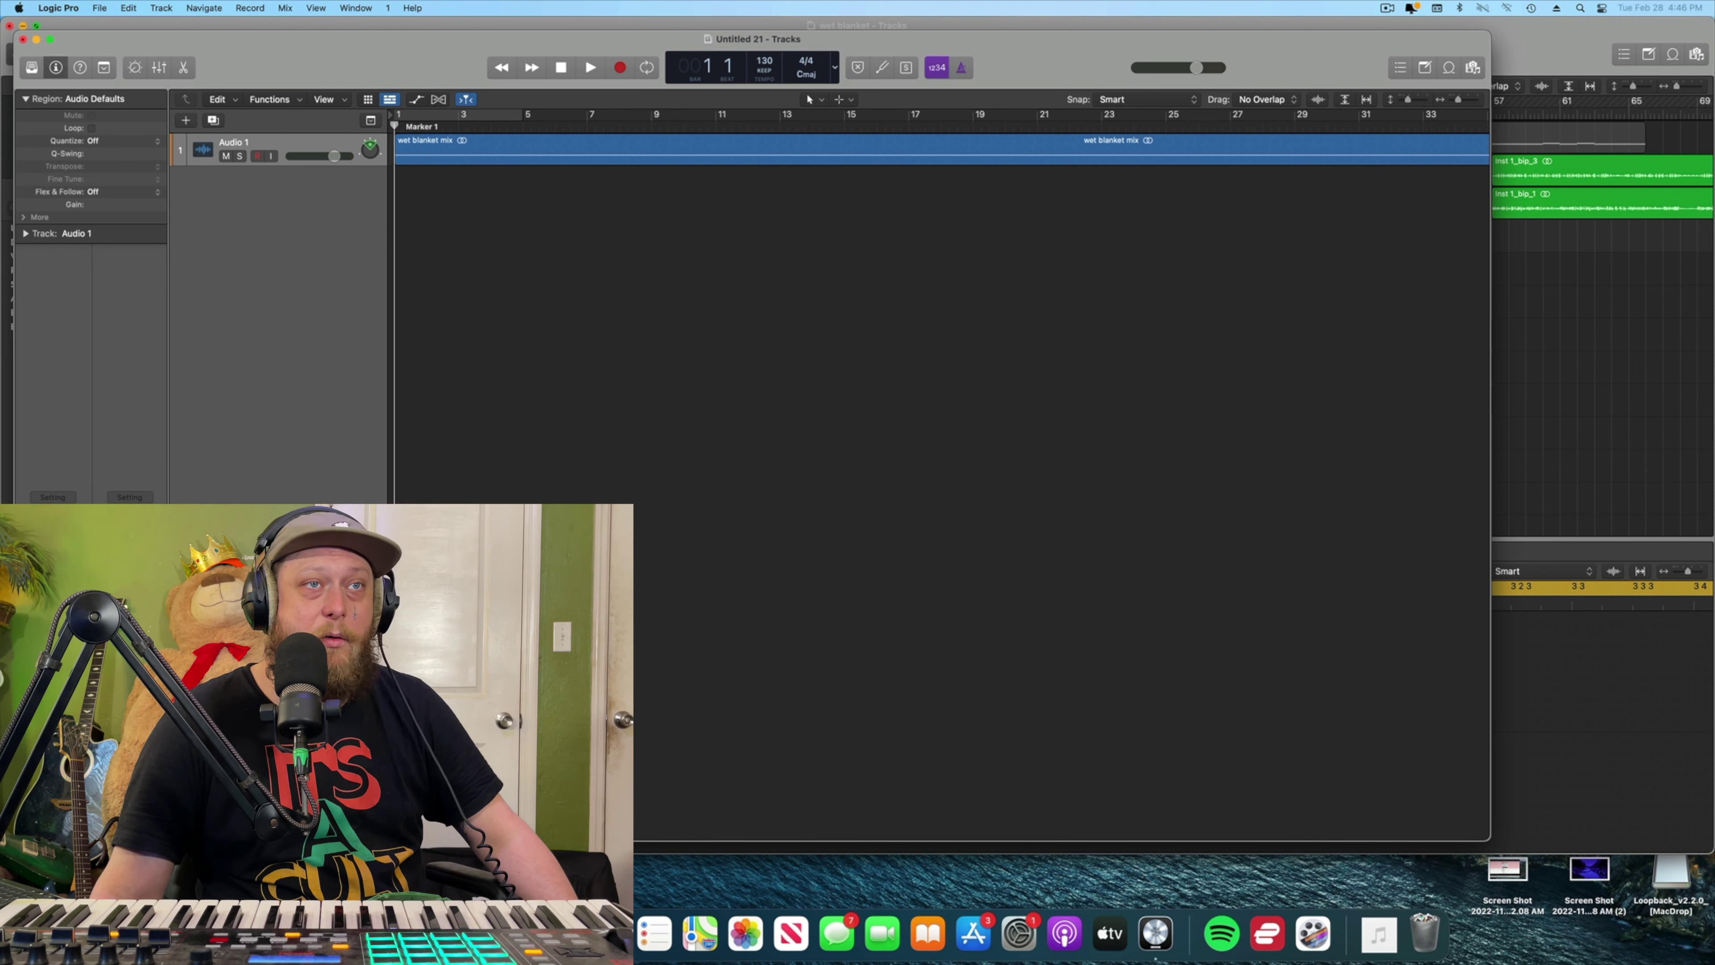
- Insert the stereo version of Ozone 10 on the Audio 1 track and move its window aside
mouse_move(172, 649)
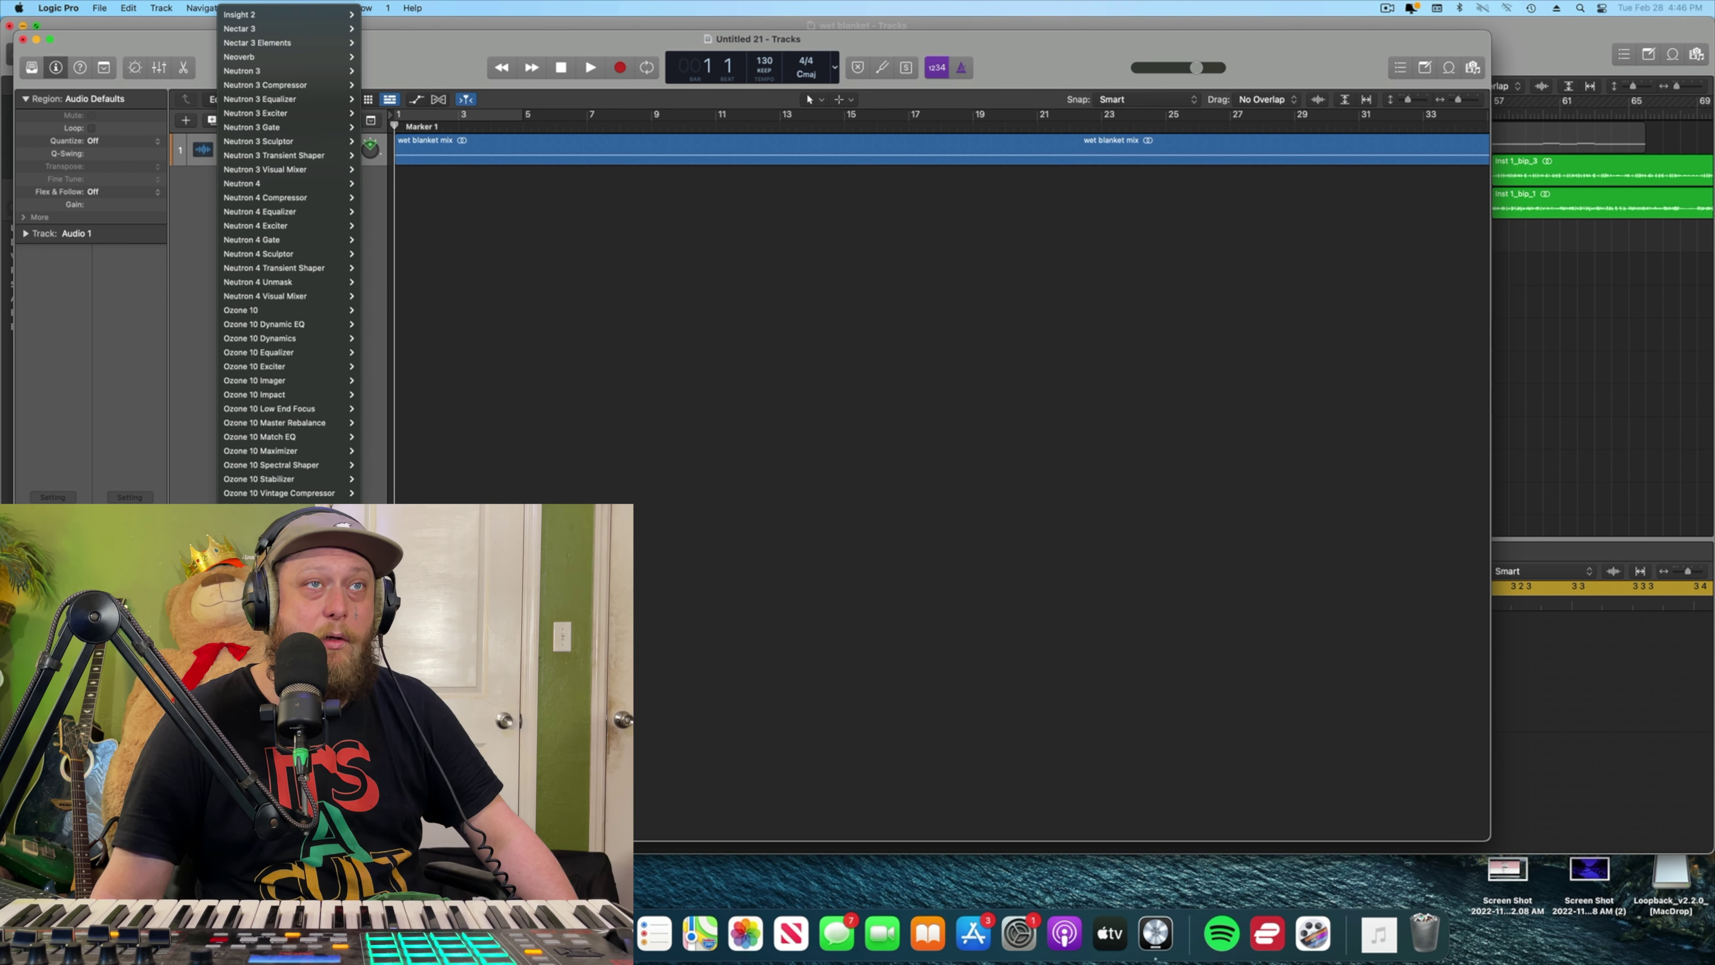
mouse_move(300, 314)
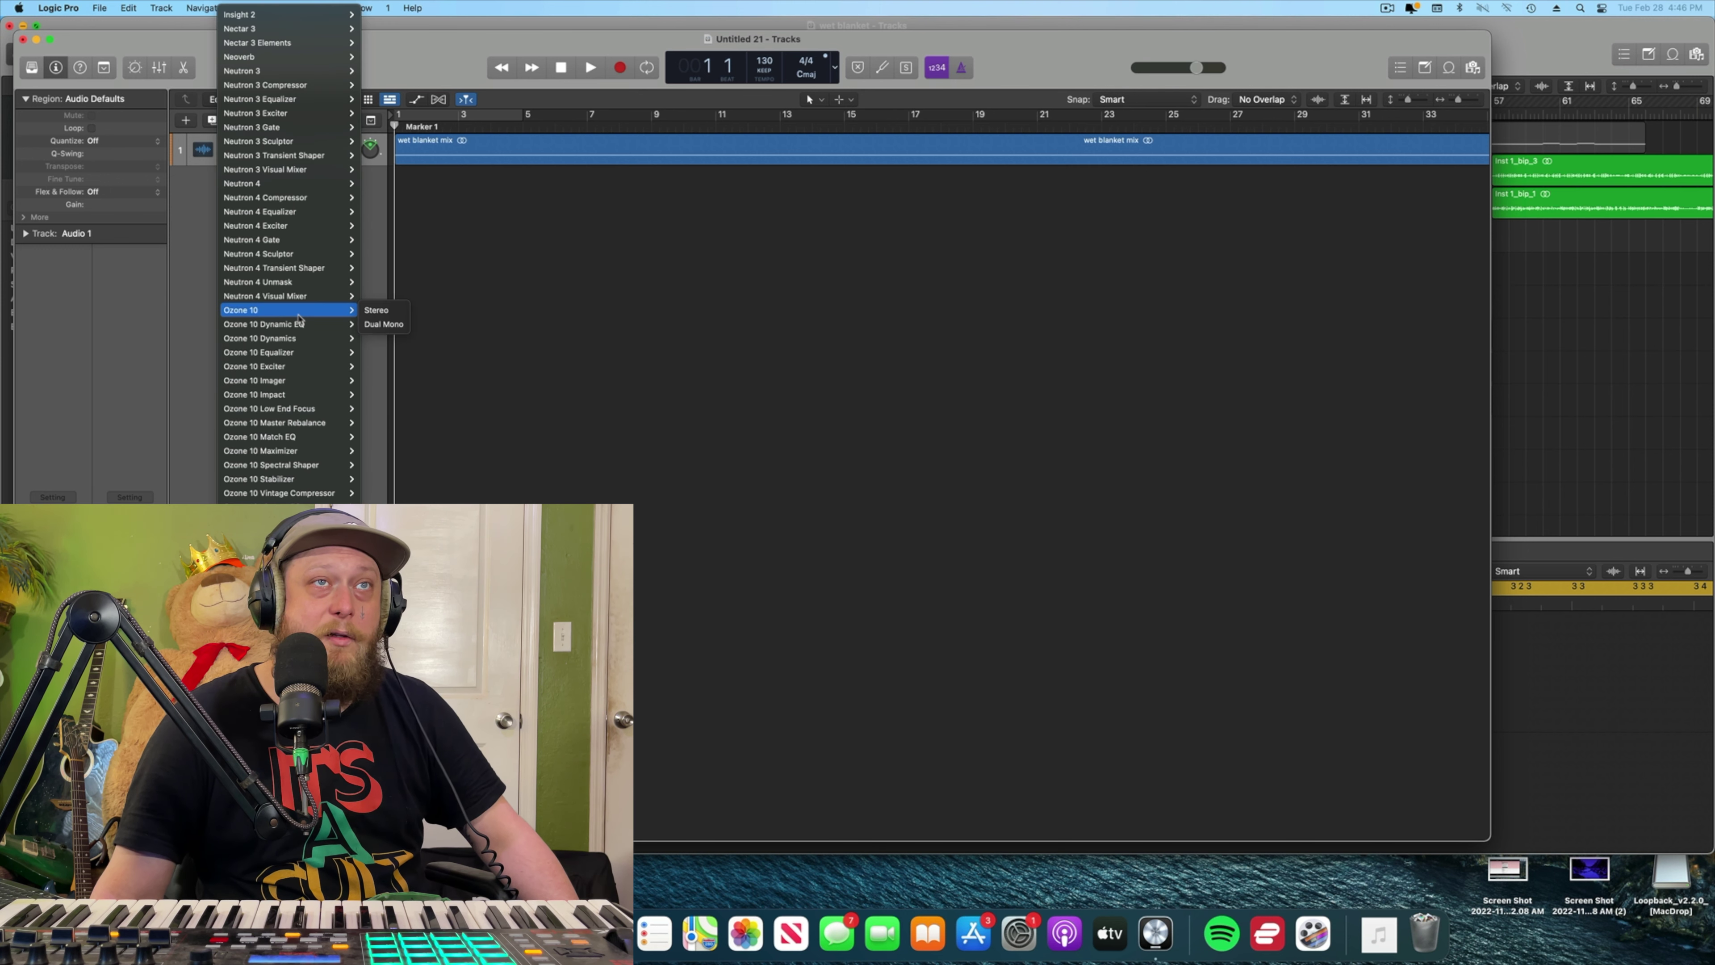
click(376, 310)
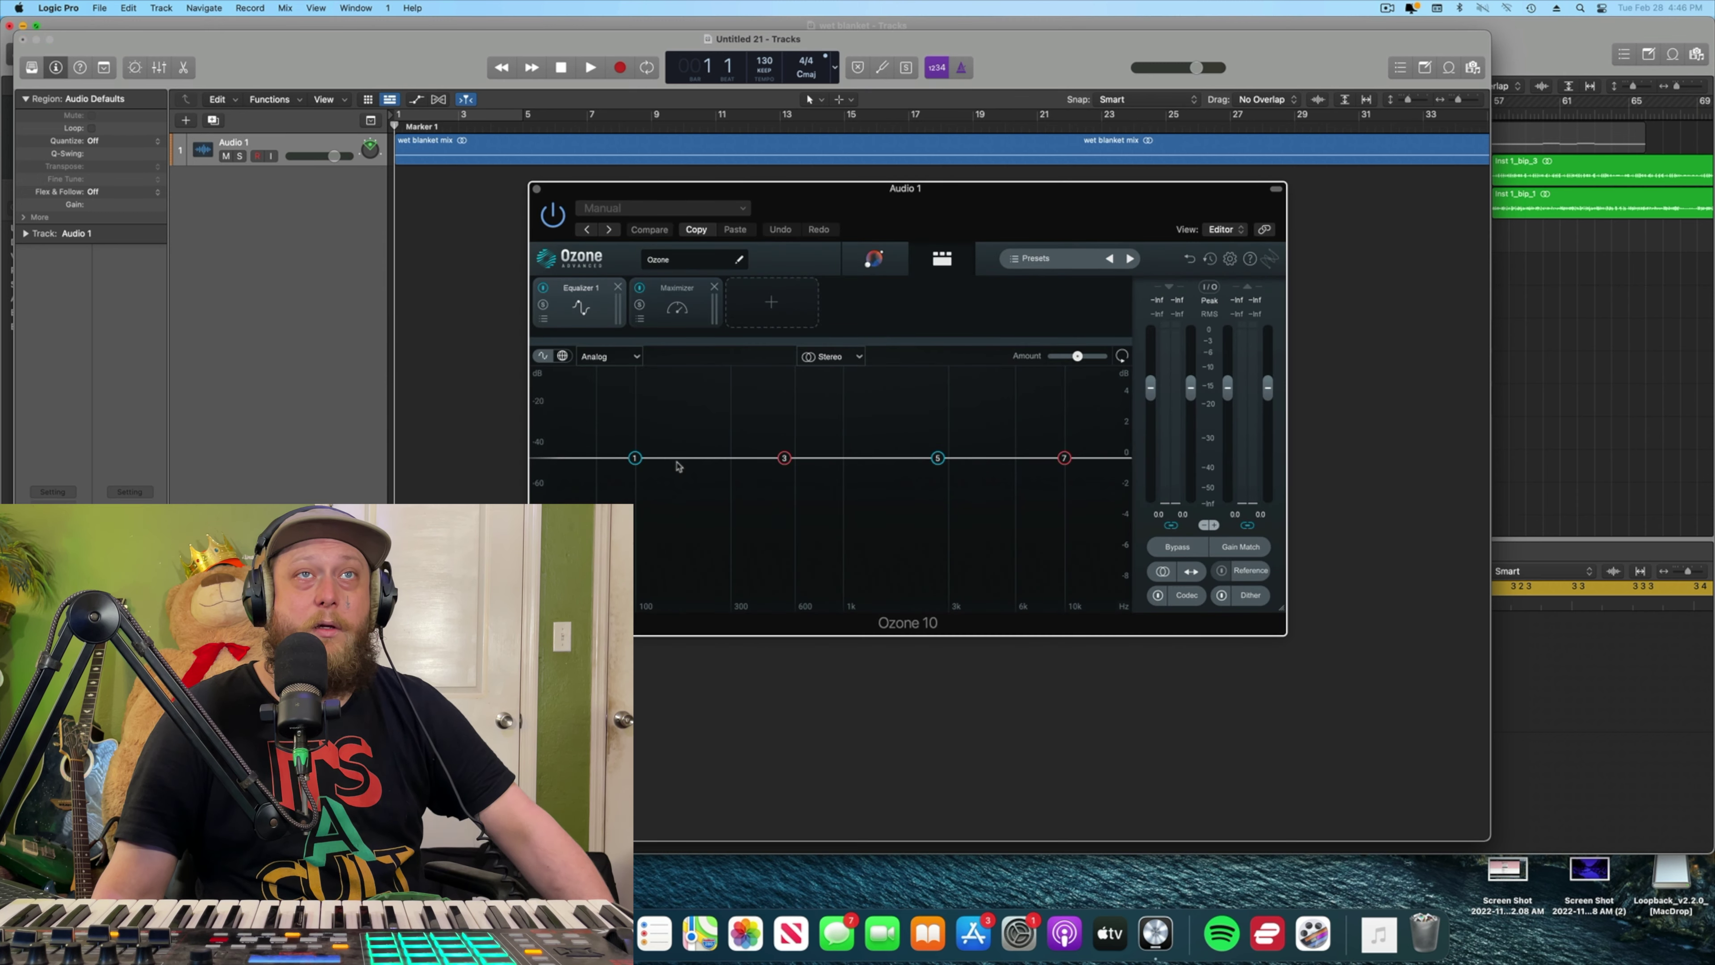
drag(894, 196, 770, 212)
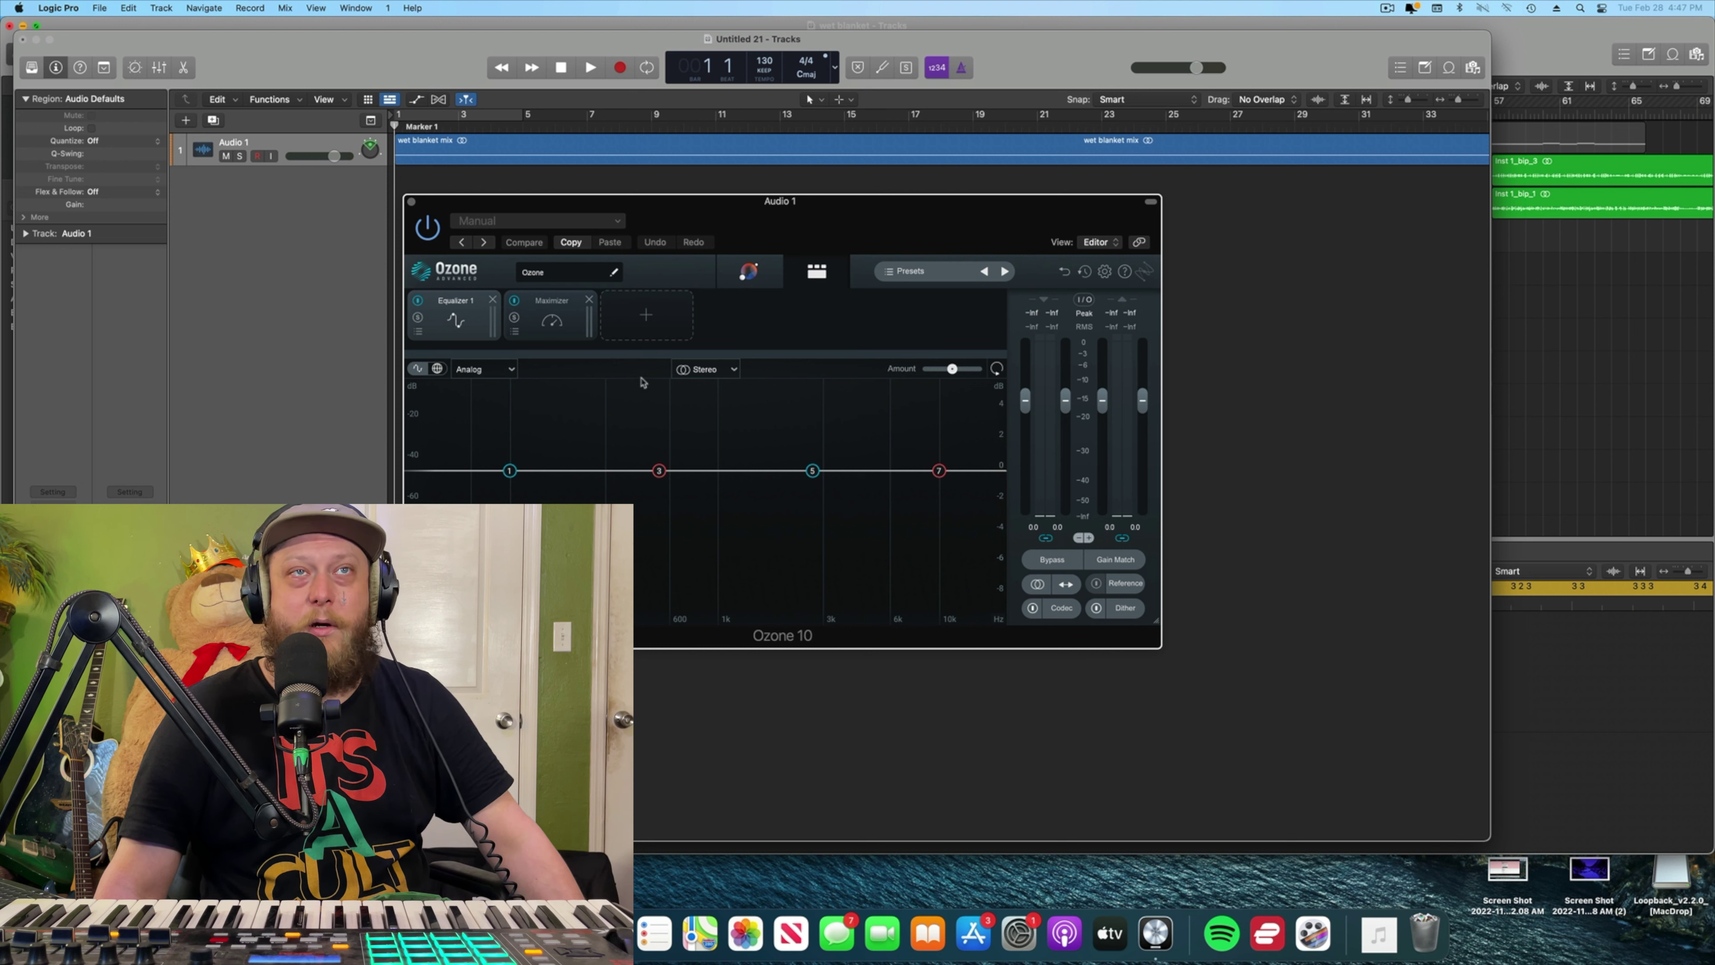
- Run Ozone's mastering assistant while playing the mix from about bar 9, and return to the project start
click(750, 271)
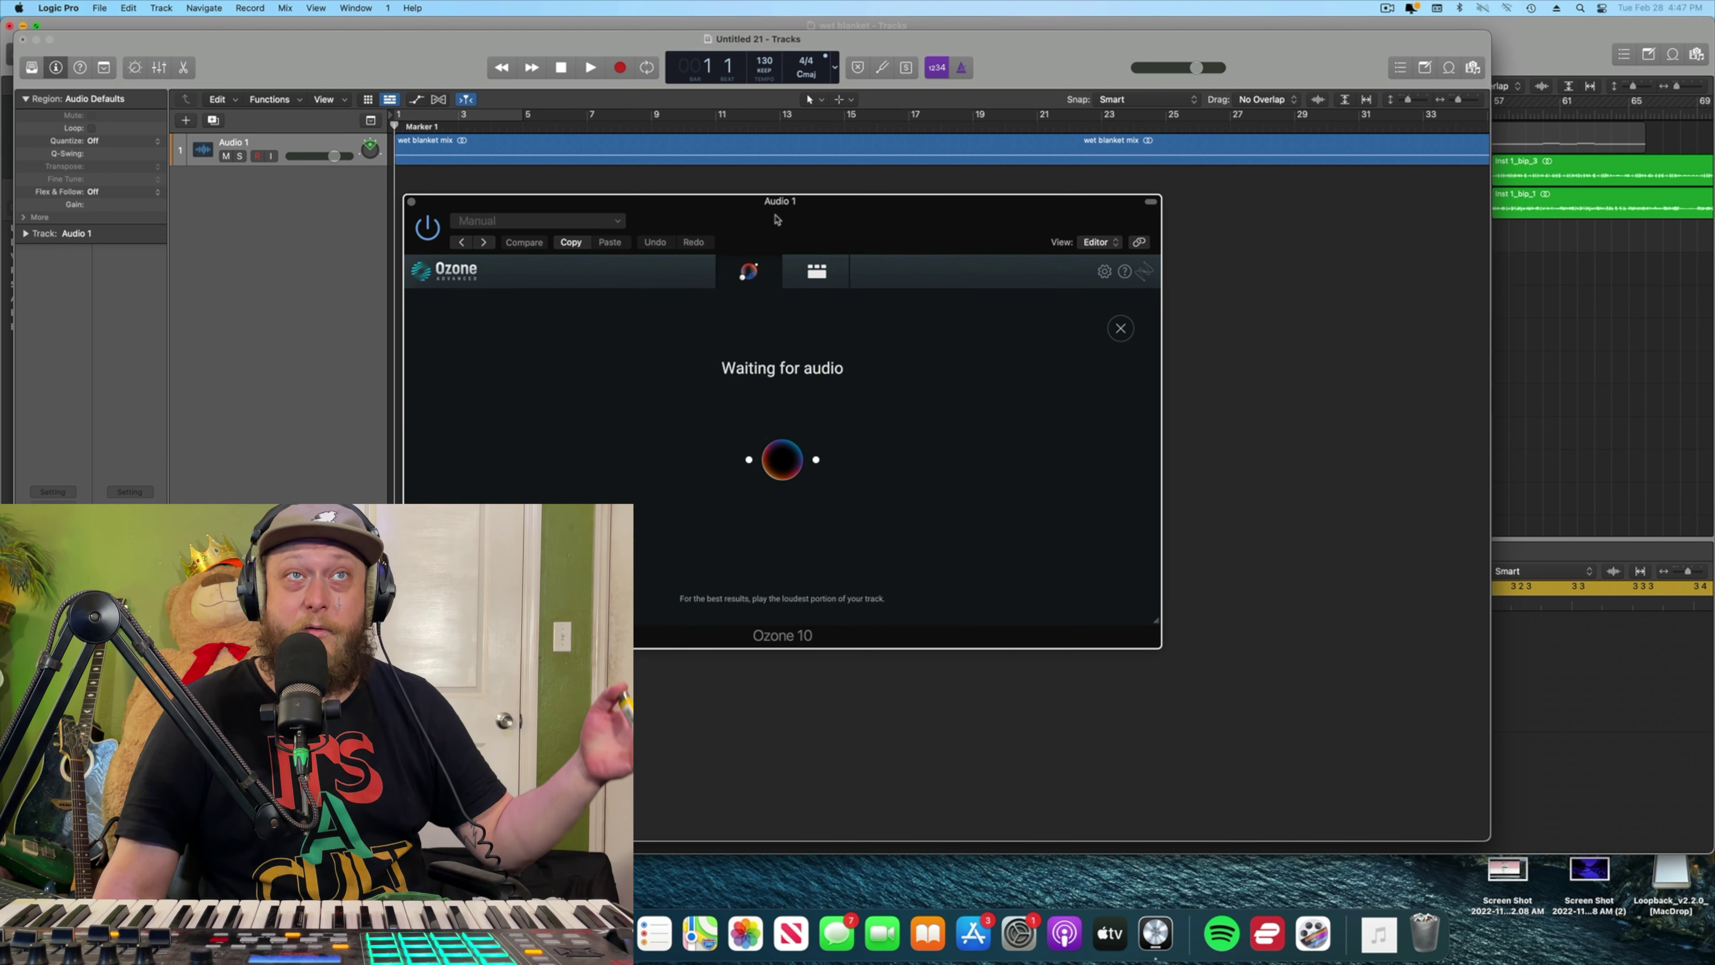
drag(779, 224, 770, 322)
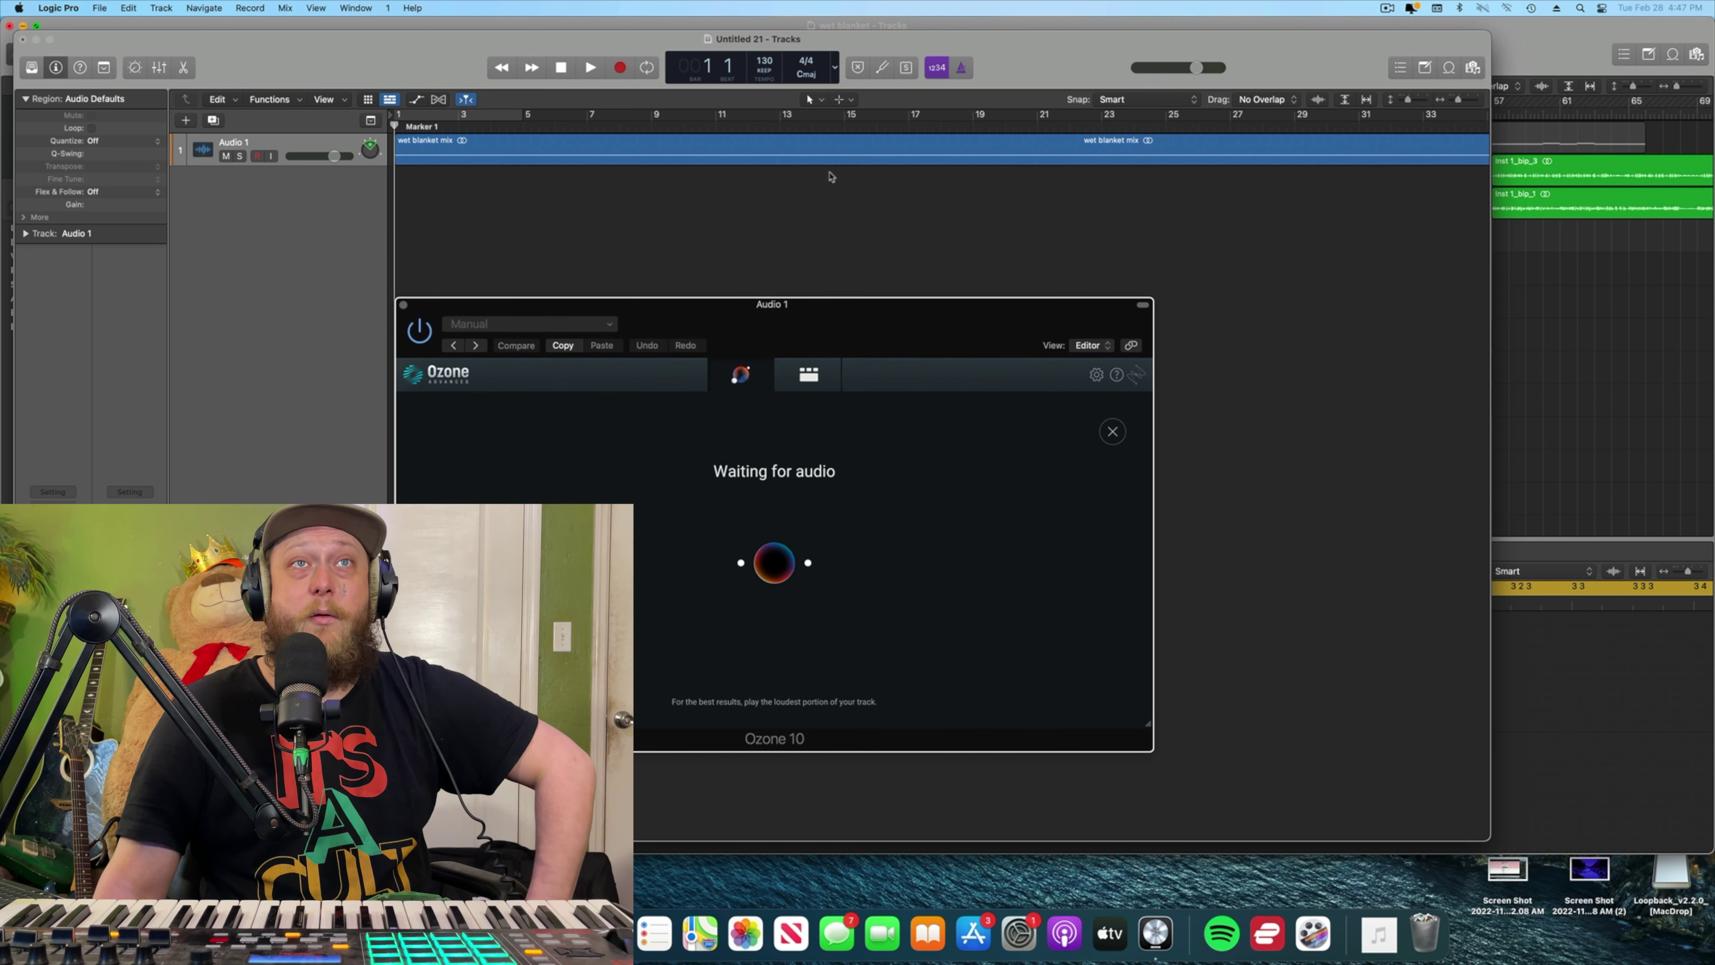
click(654, 126)
key(space)
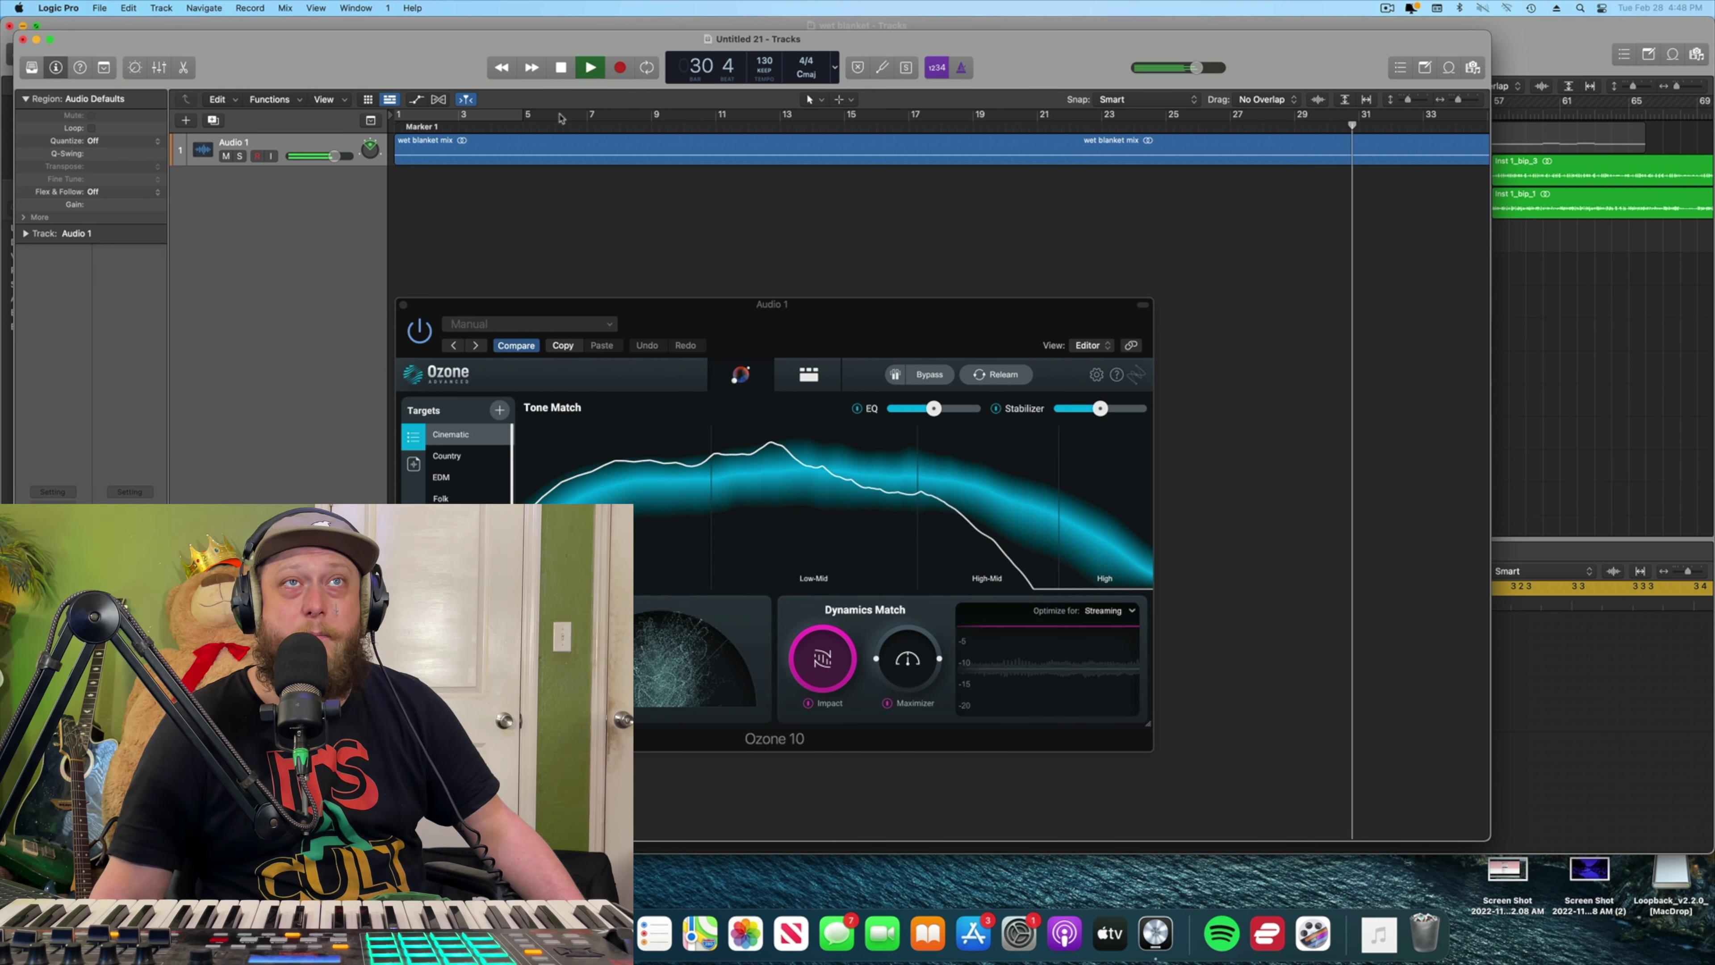
click(560, 67)
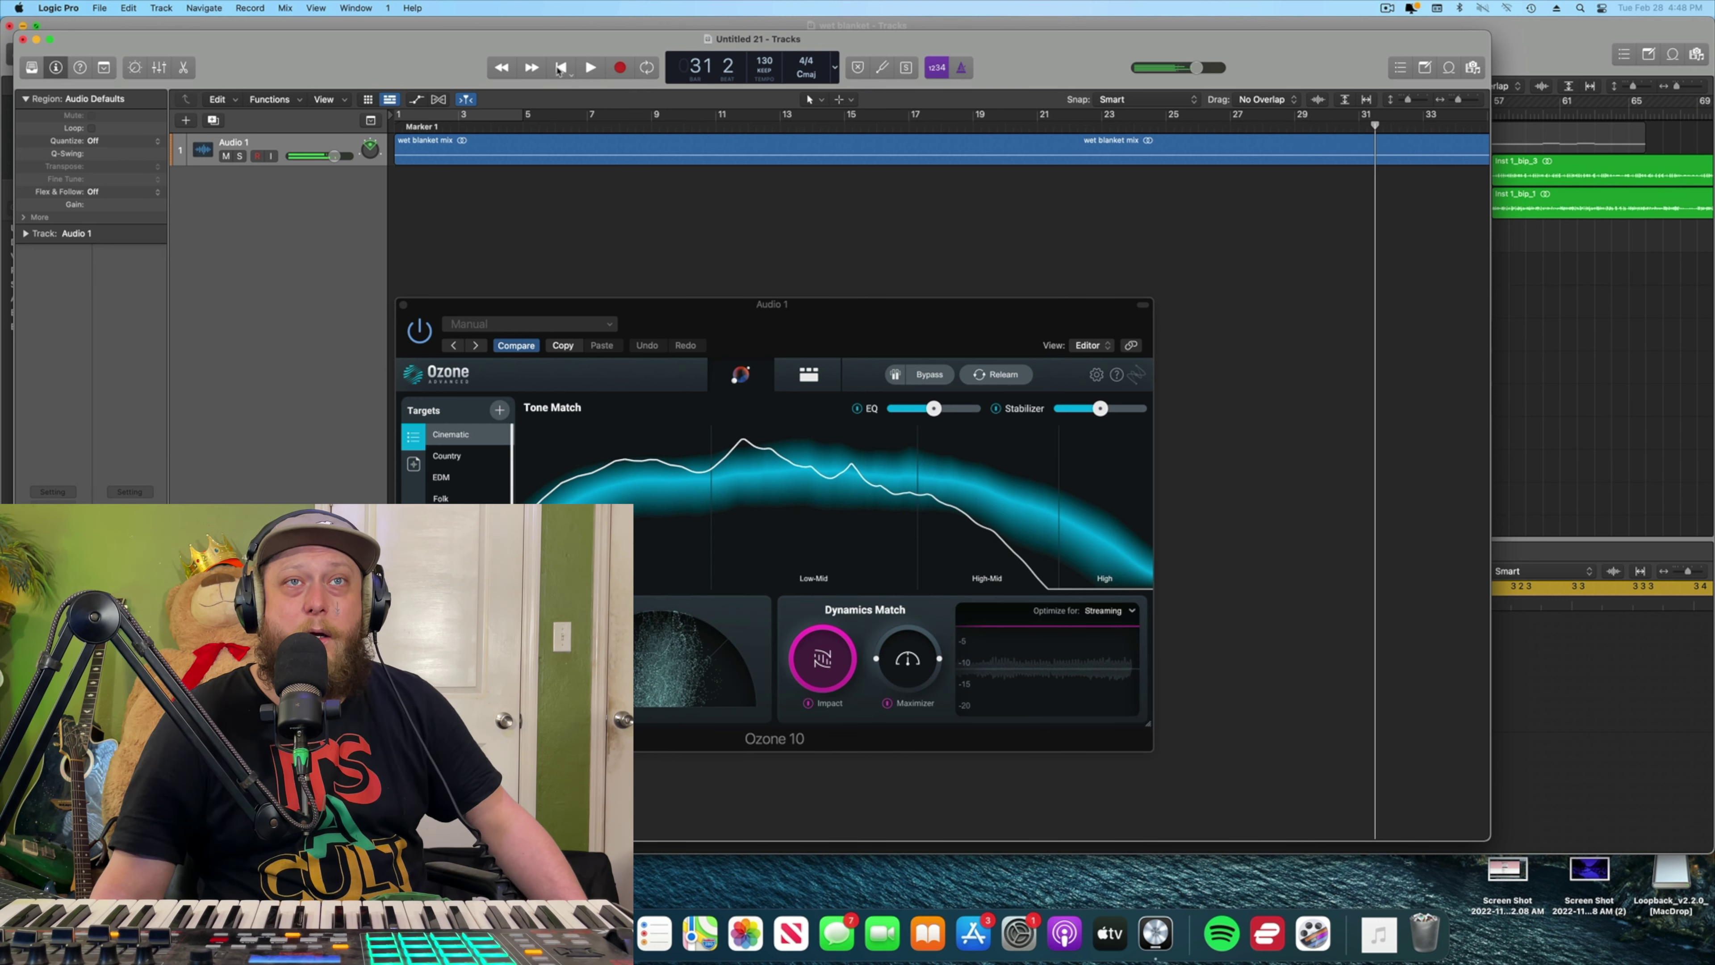
click(559, 68)
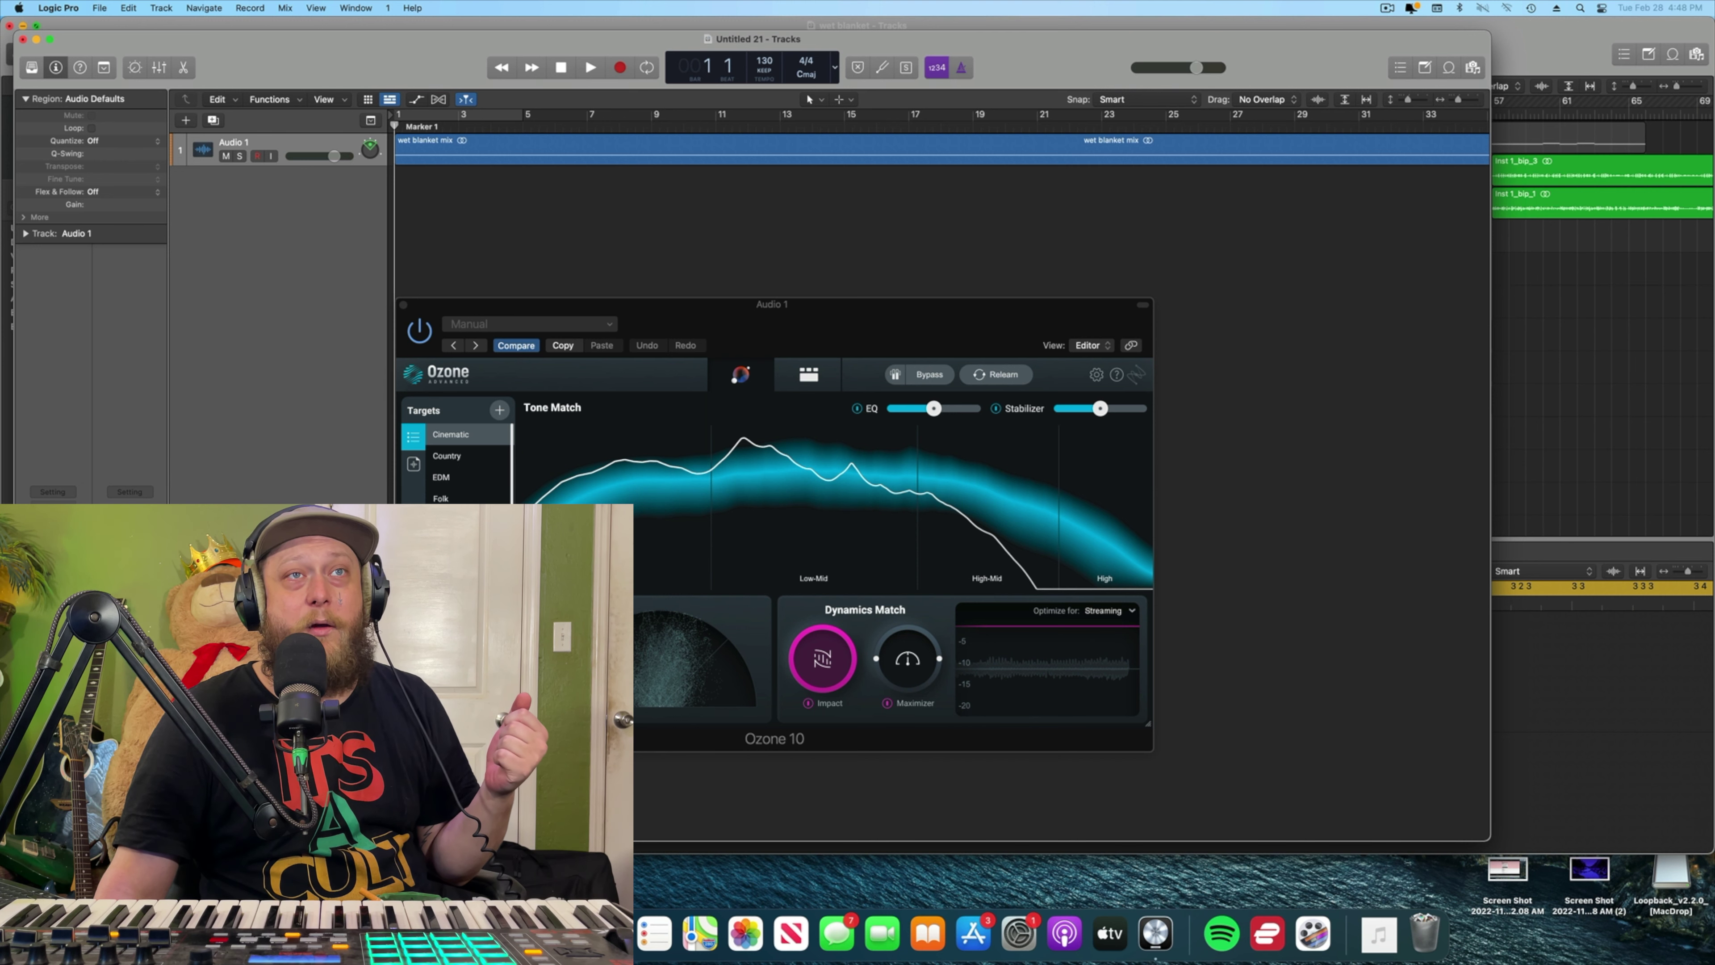
- Look through the assistant's genre targets and custom targets, and return to the genre list
scroll(459, 466, down, 2)
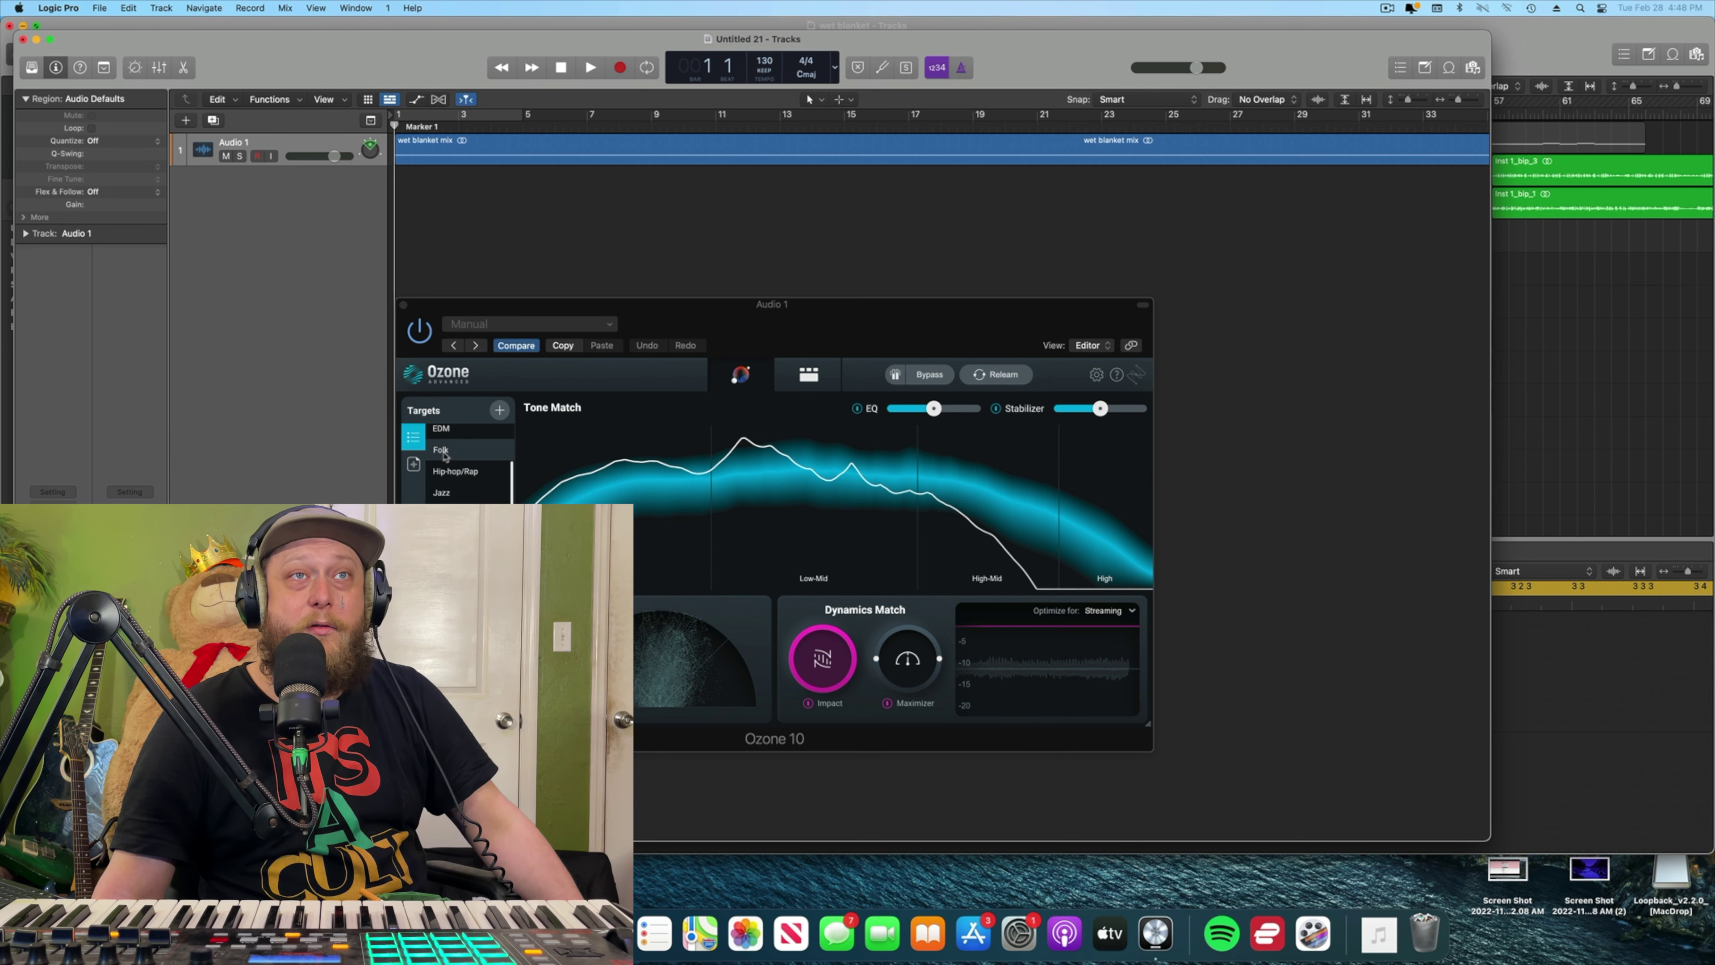
click(413, 466)
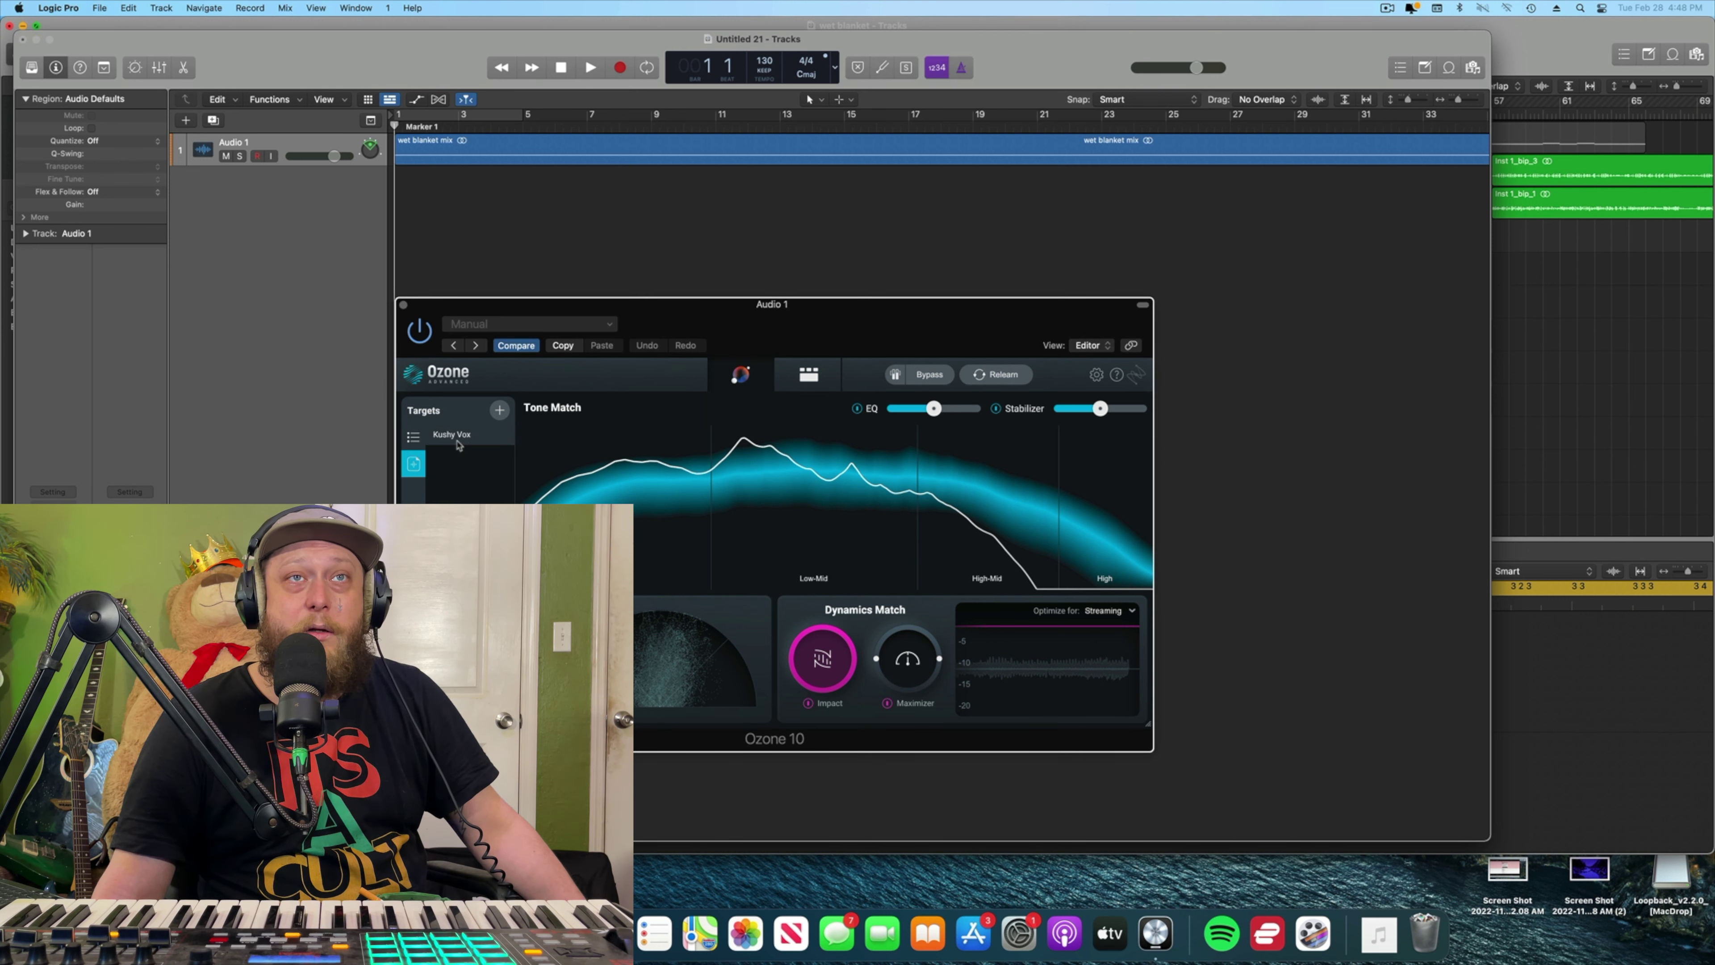
click(413, 436)
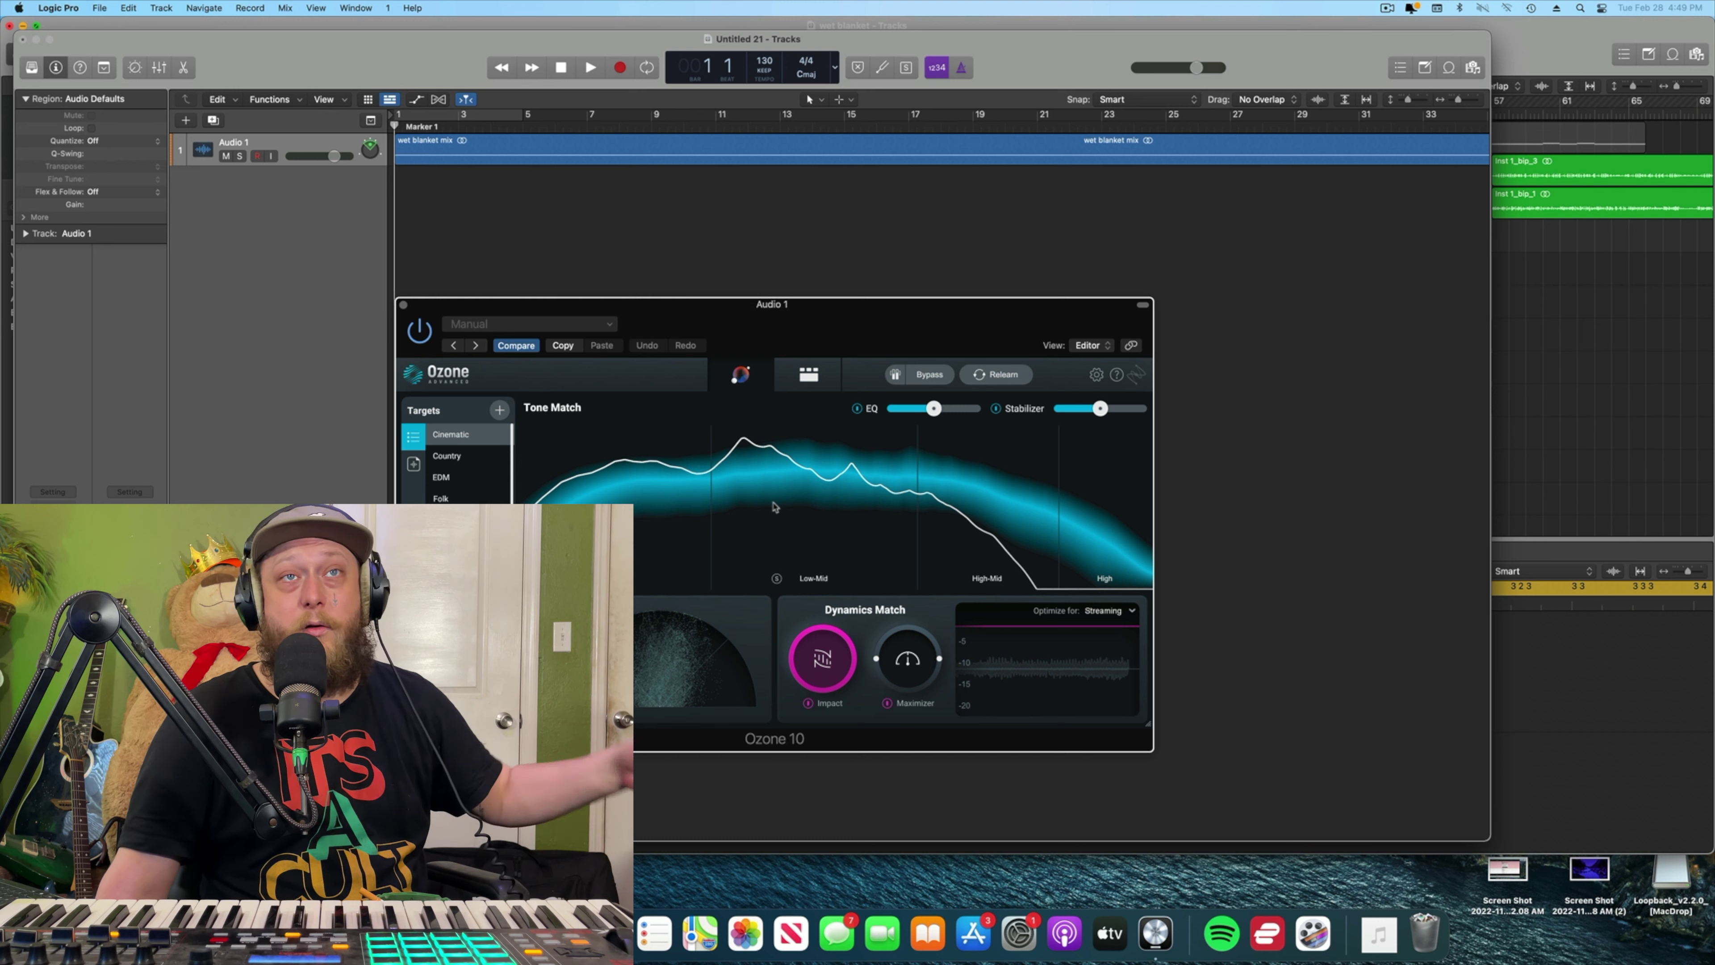
- Review the detailed settings of the six Ozone modules from Equalizer 1 to Maximizer, nudging the Imager's lowest crossover slightly lower in frequency
click(809, 376)
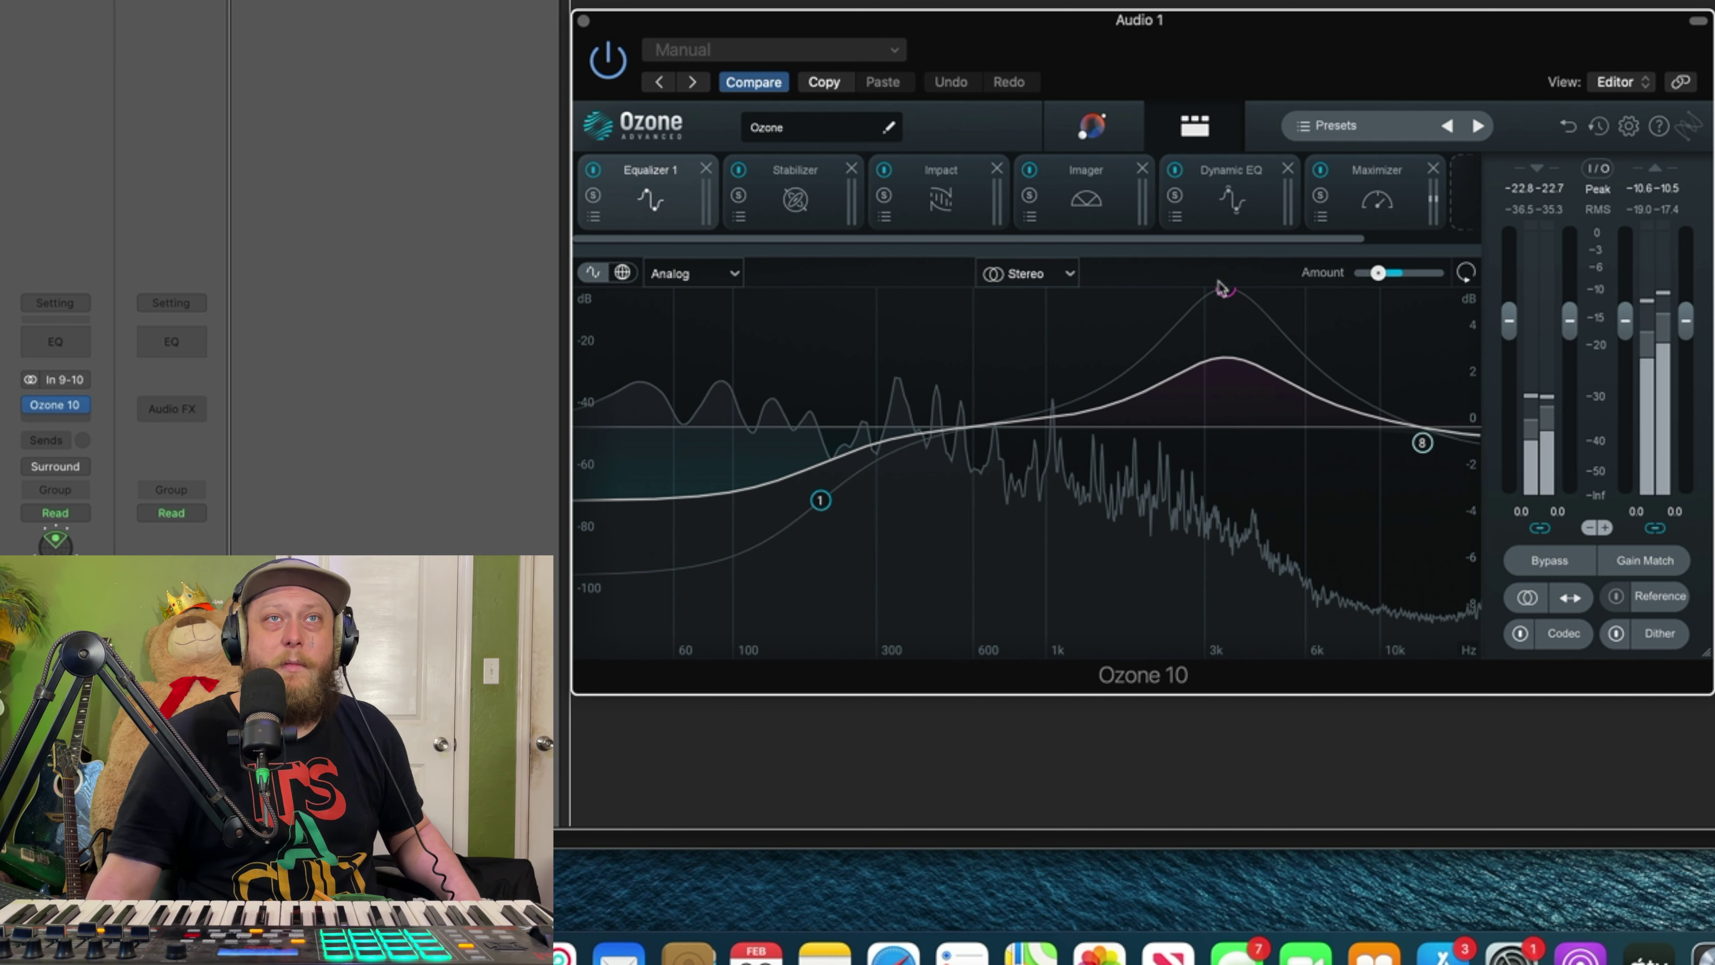
click(798, 201)
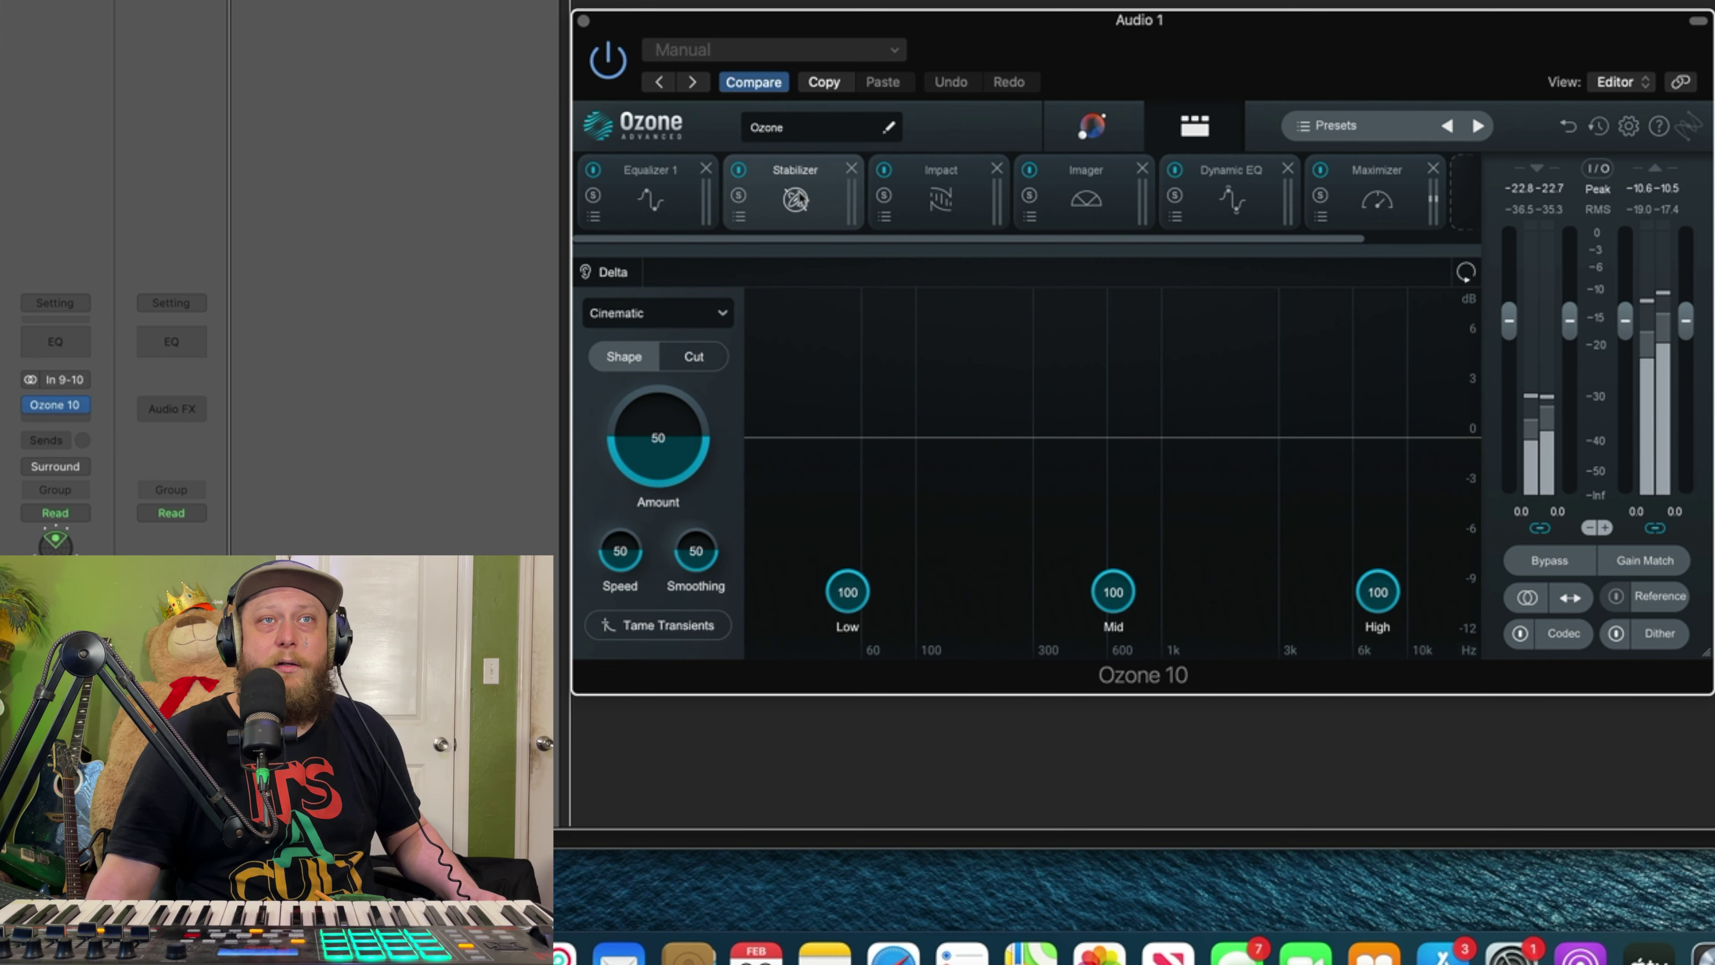
click(959, 196)
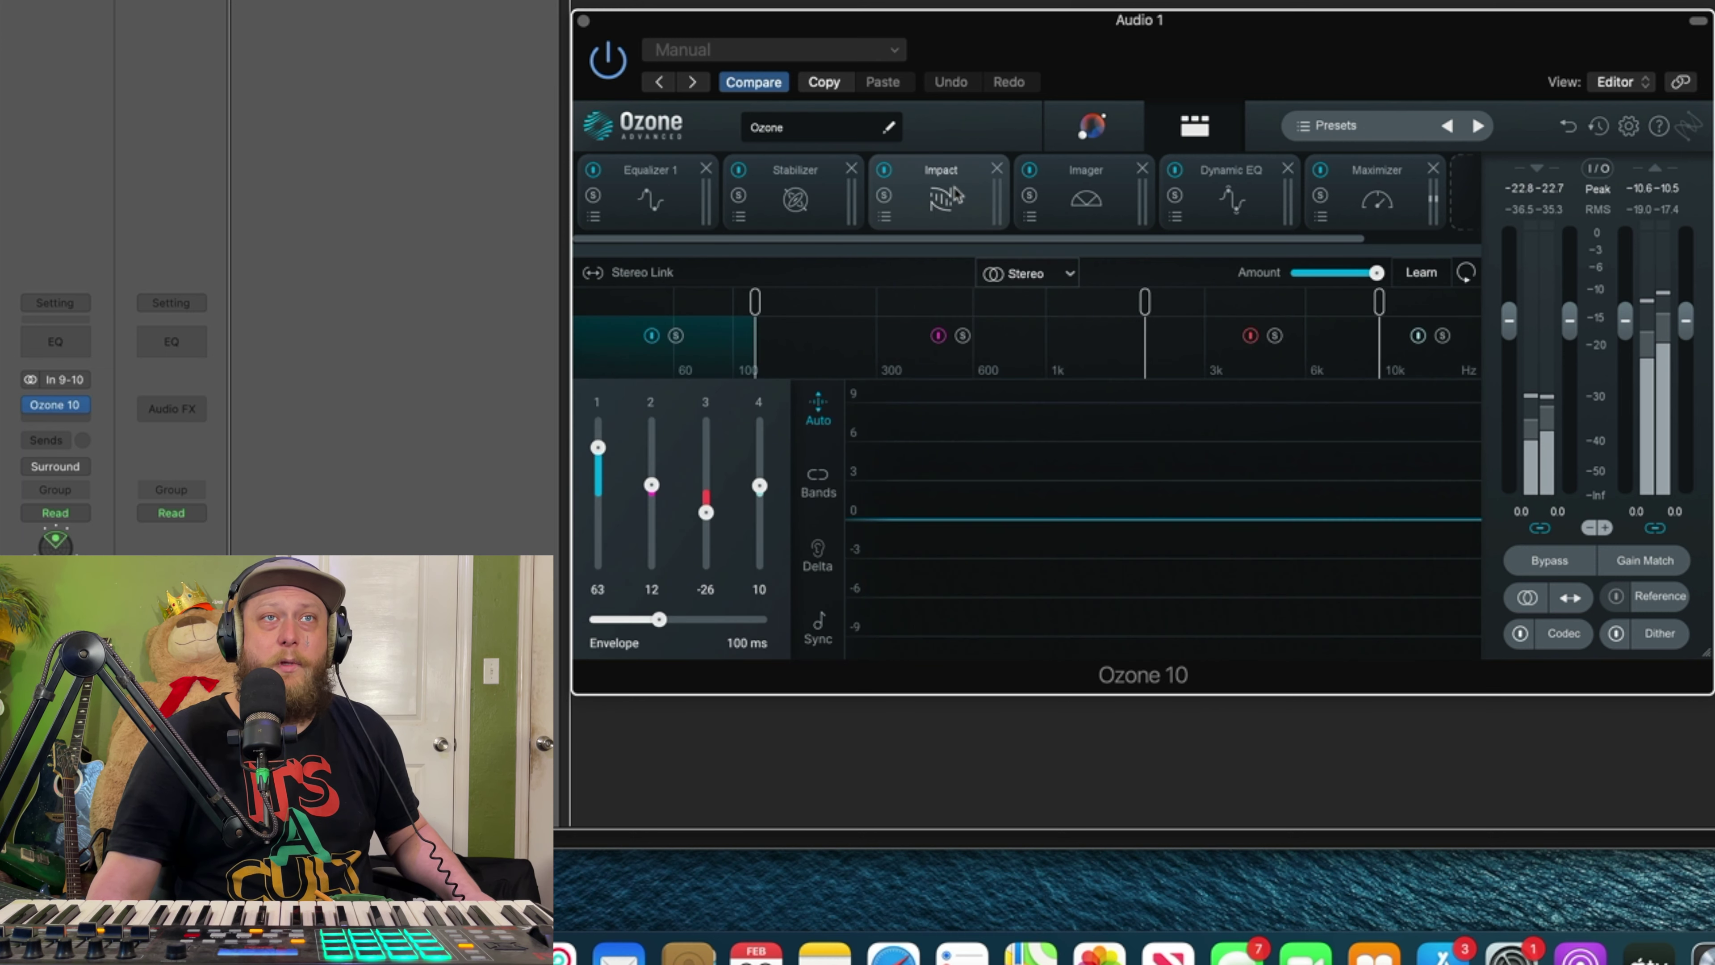
click(1089, 196)
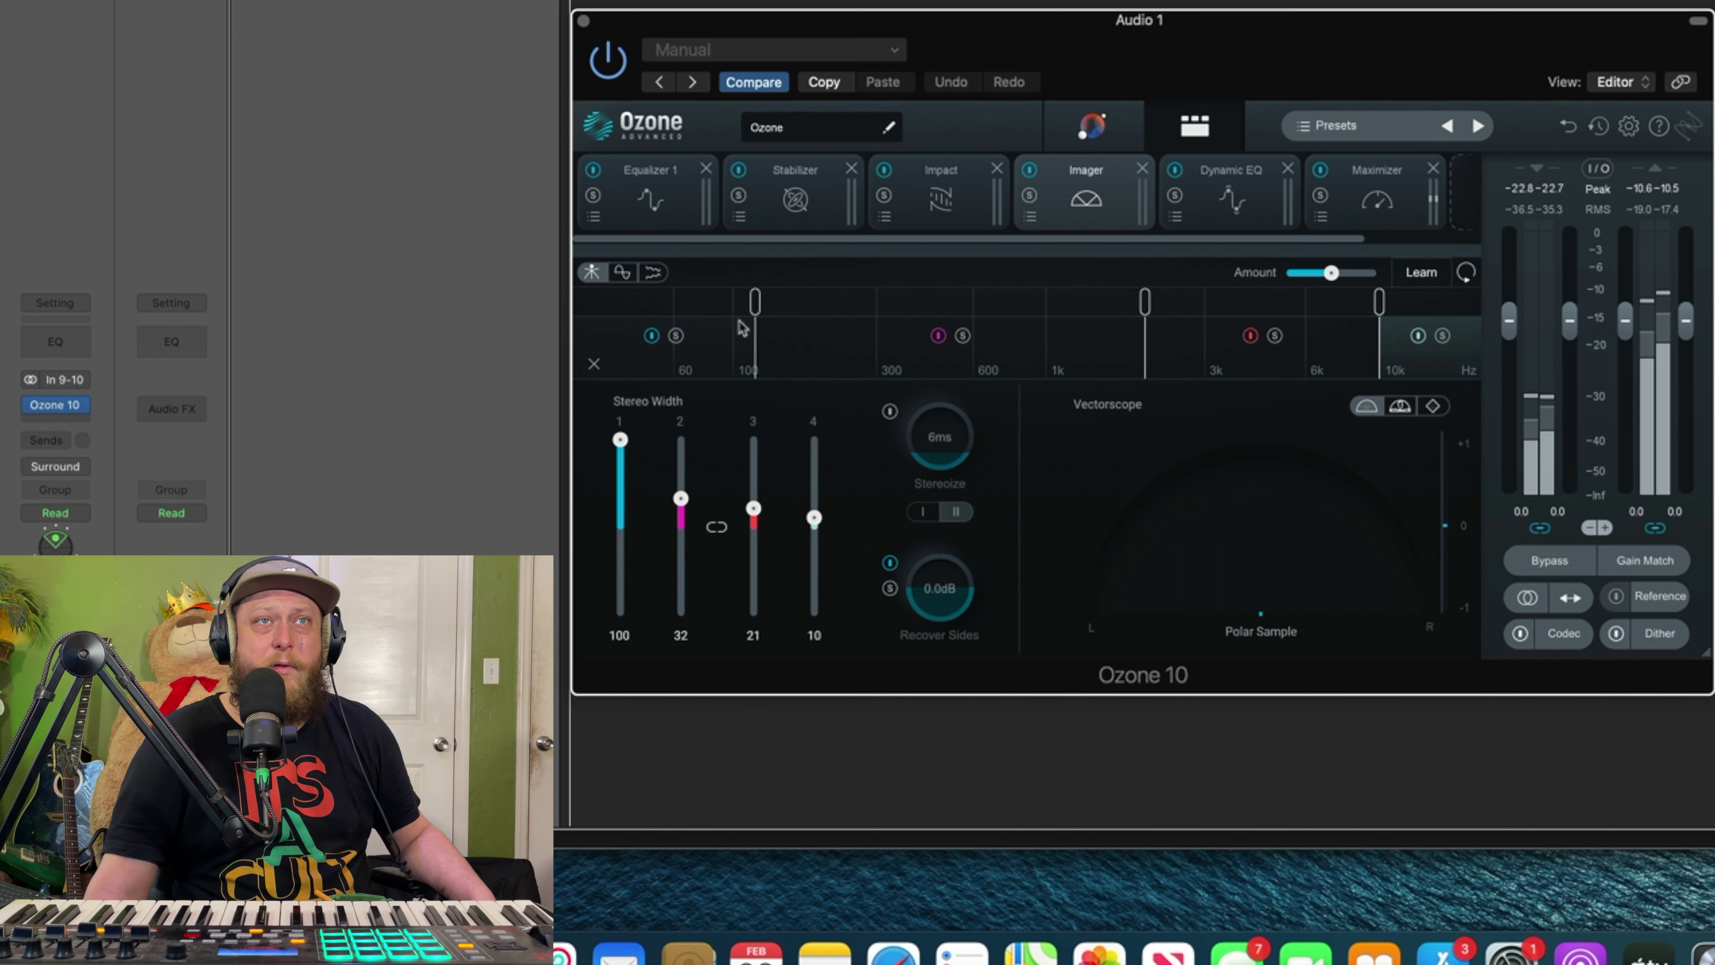
mouse_move(757, 311)
mouse_down()
mouse_move(775, 310)
mouse_move(749, 305)
mouse_up()
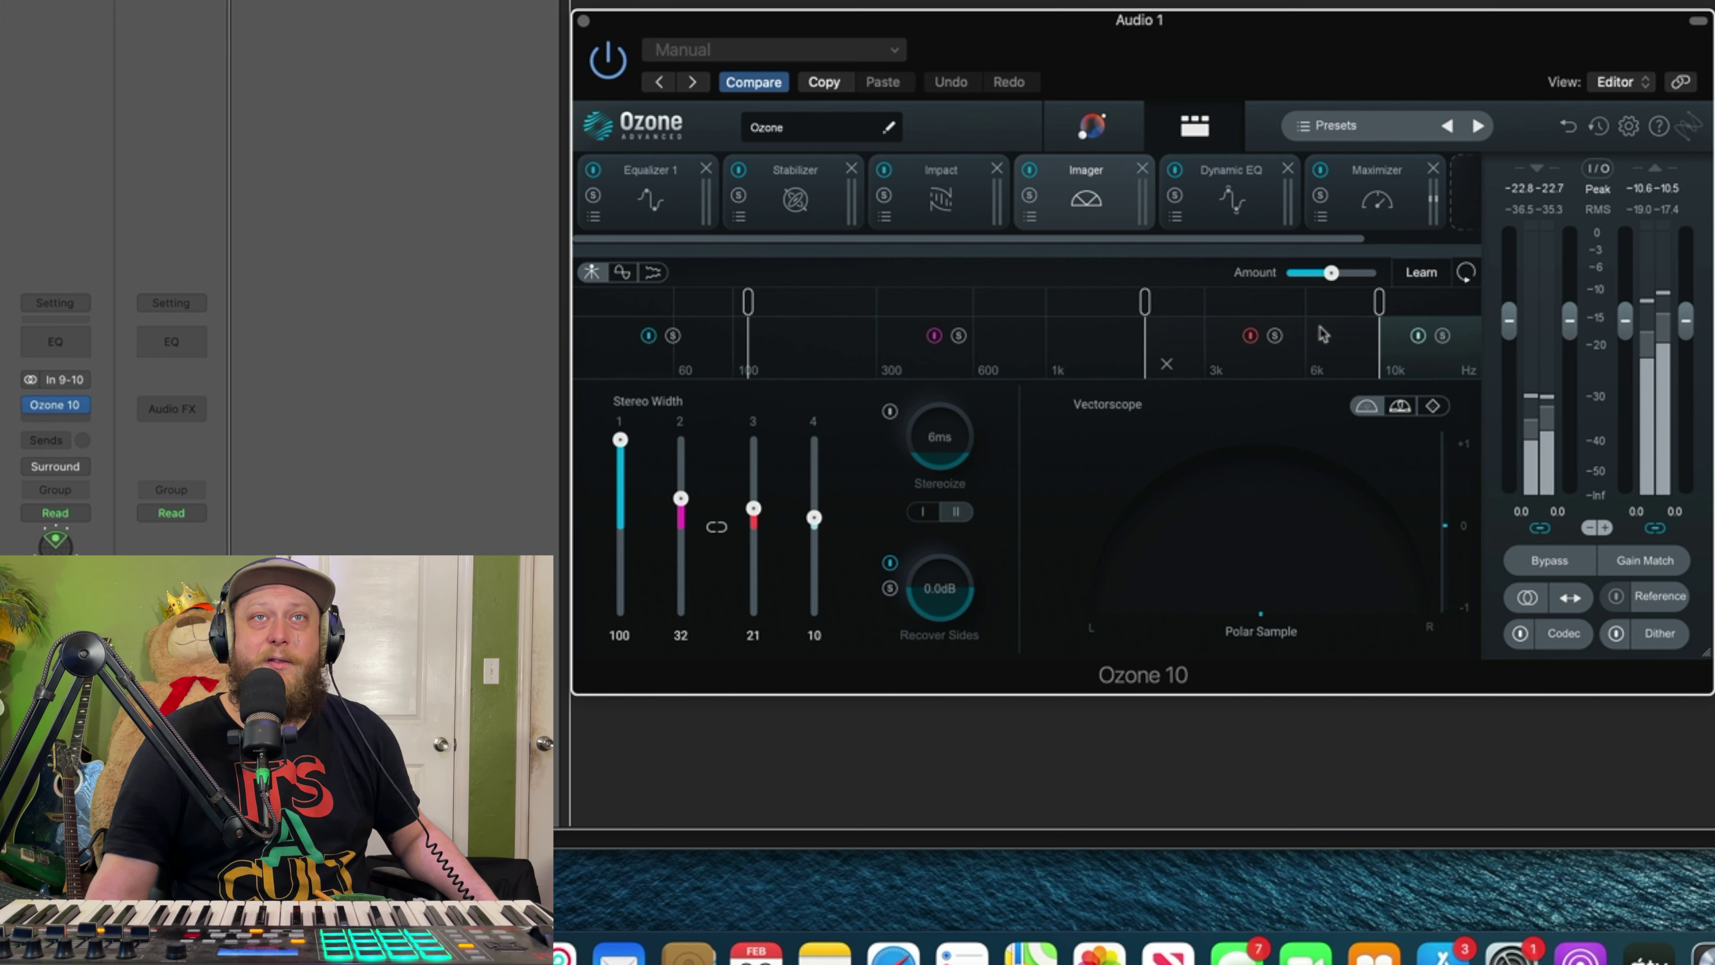
click(1232, 203)
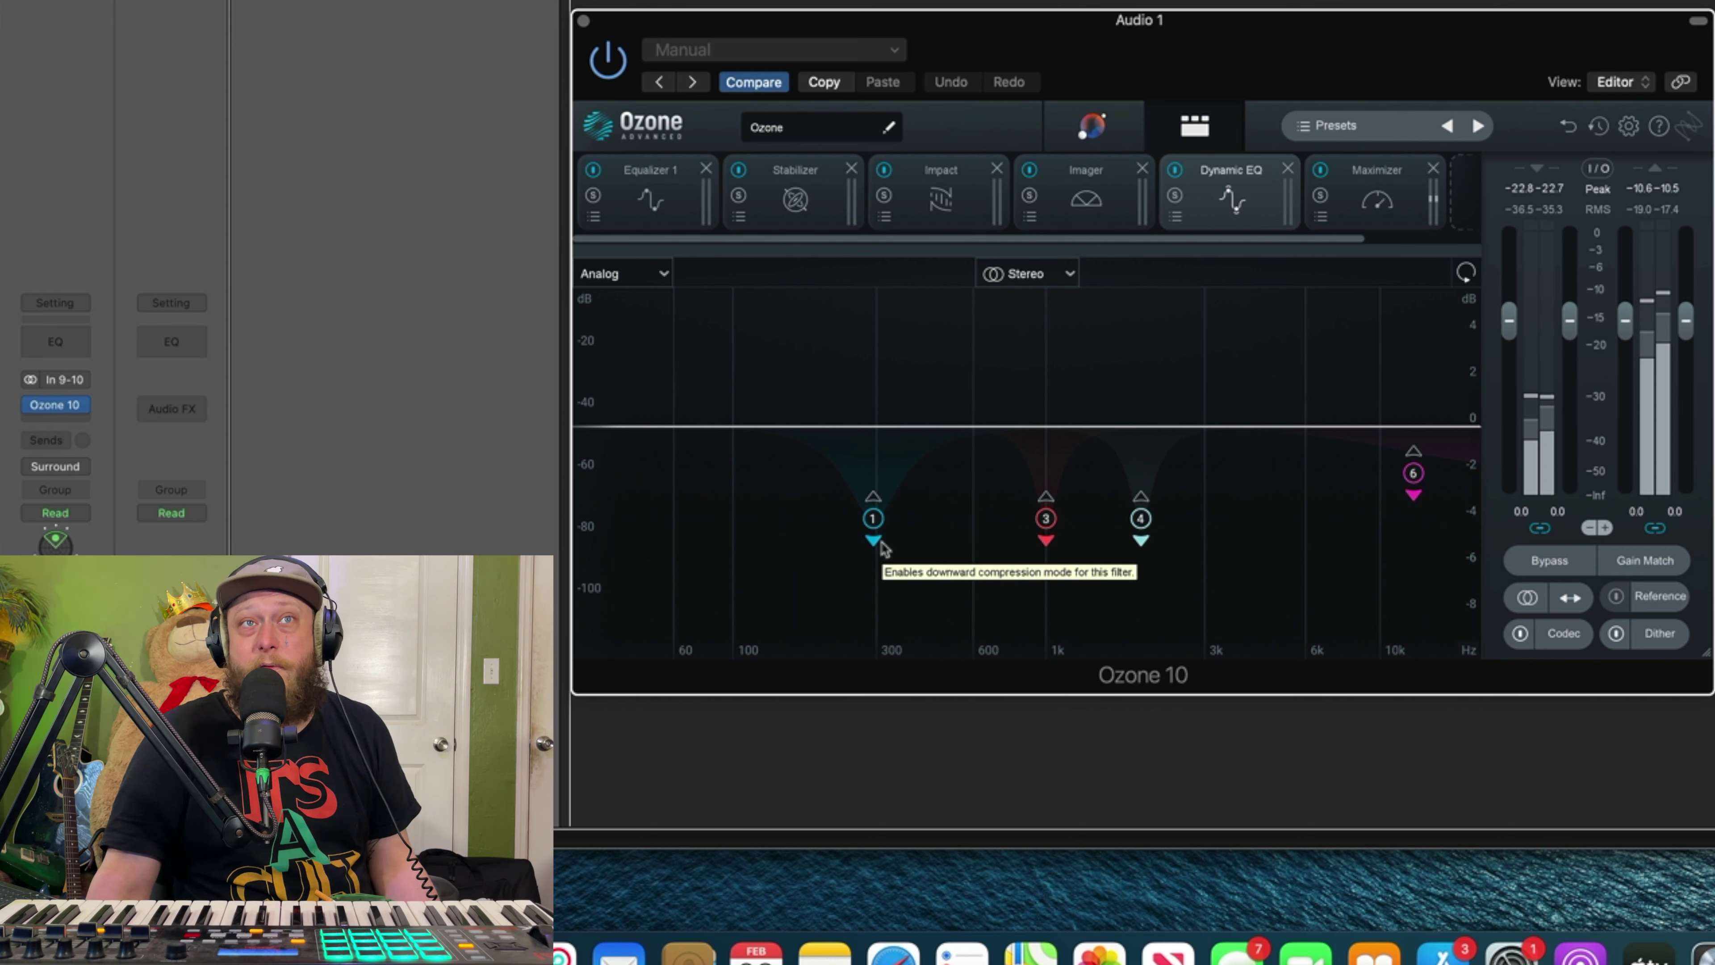
click(1365, 189)
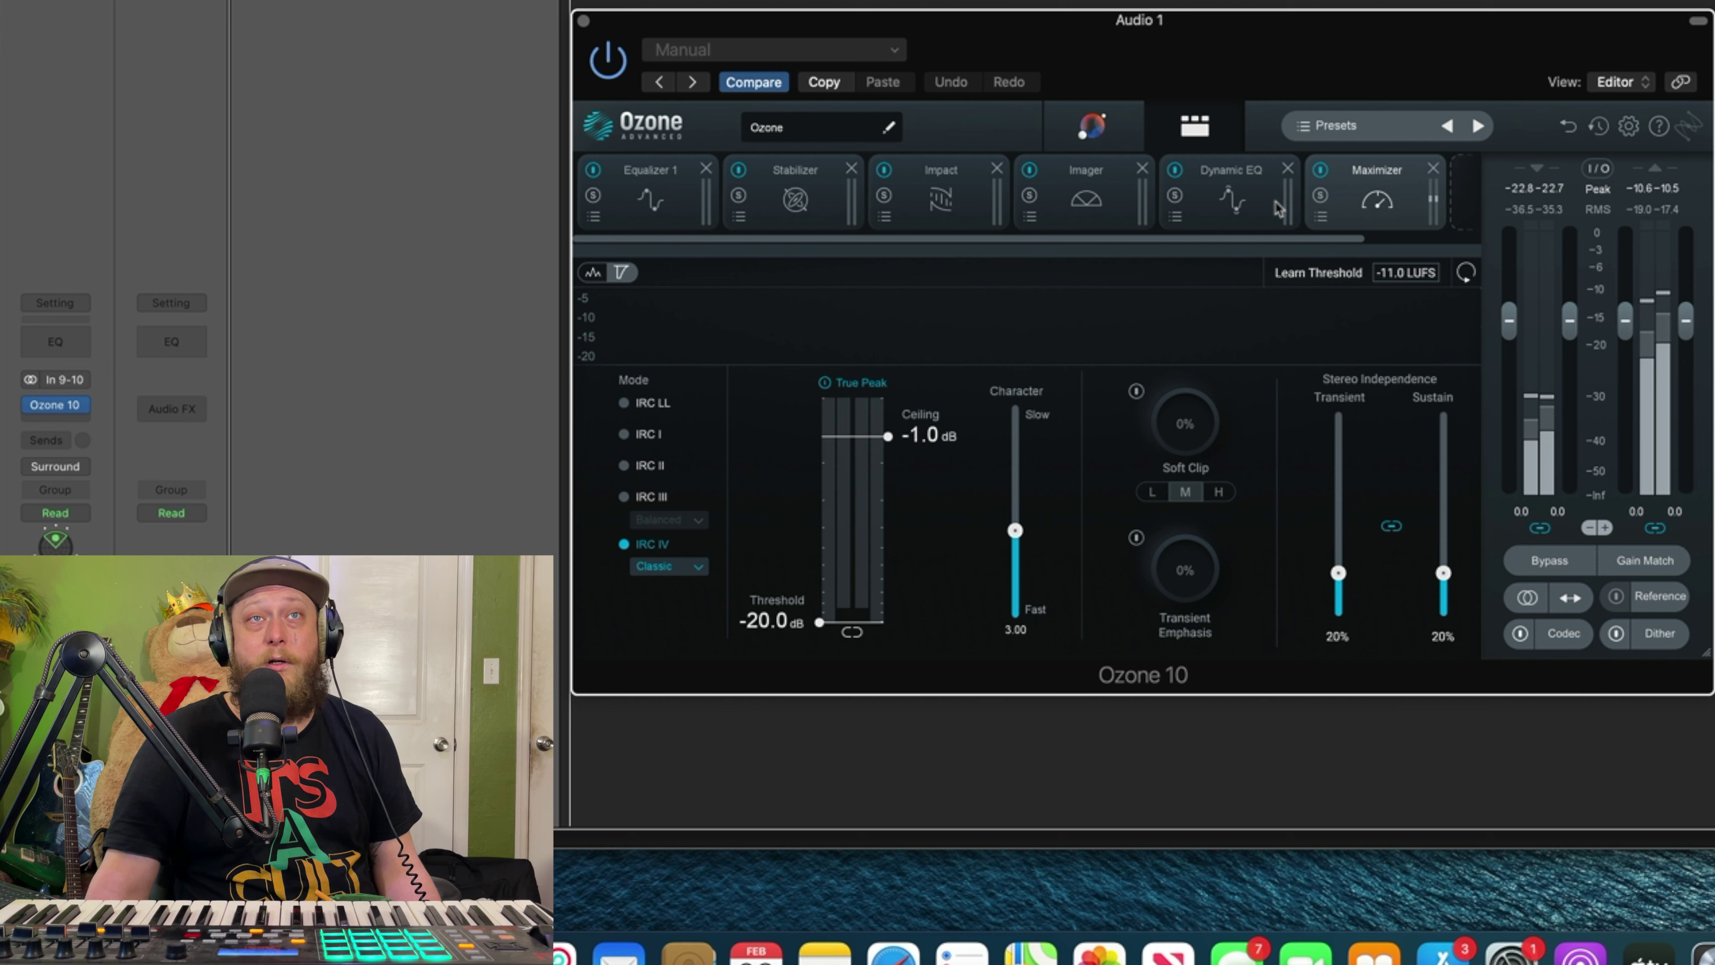
- Add a Master Rebalance module to the Ozone chain and place it directly after Equalizer 1
scroll(1278, 209, right, 3)
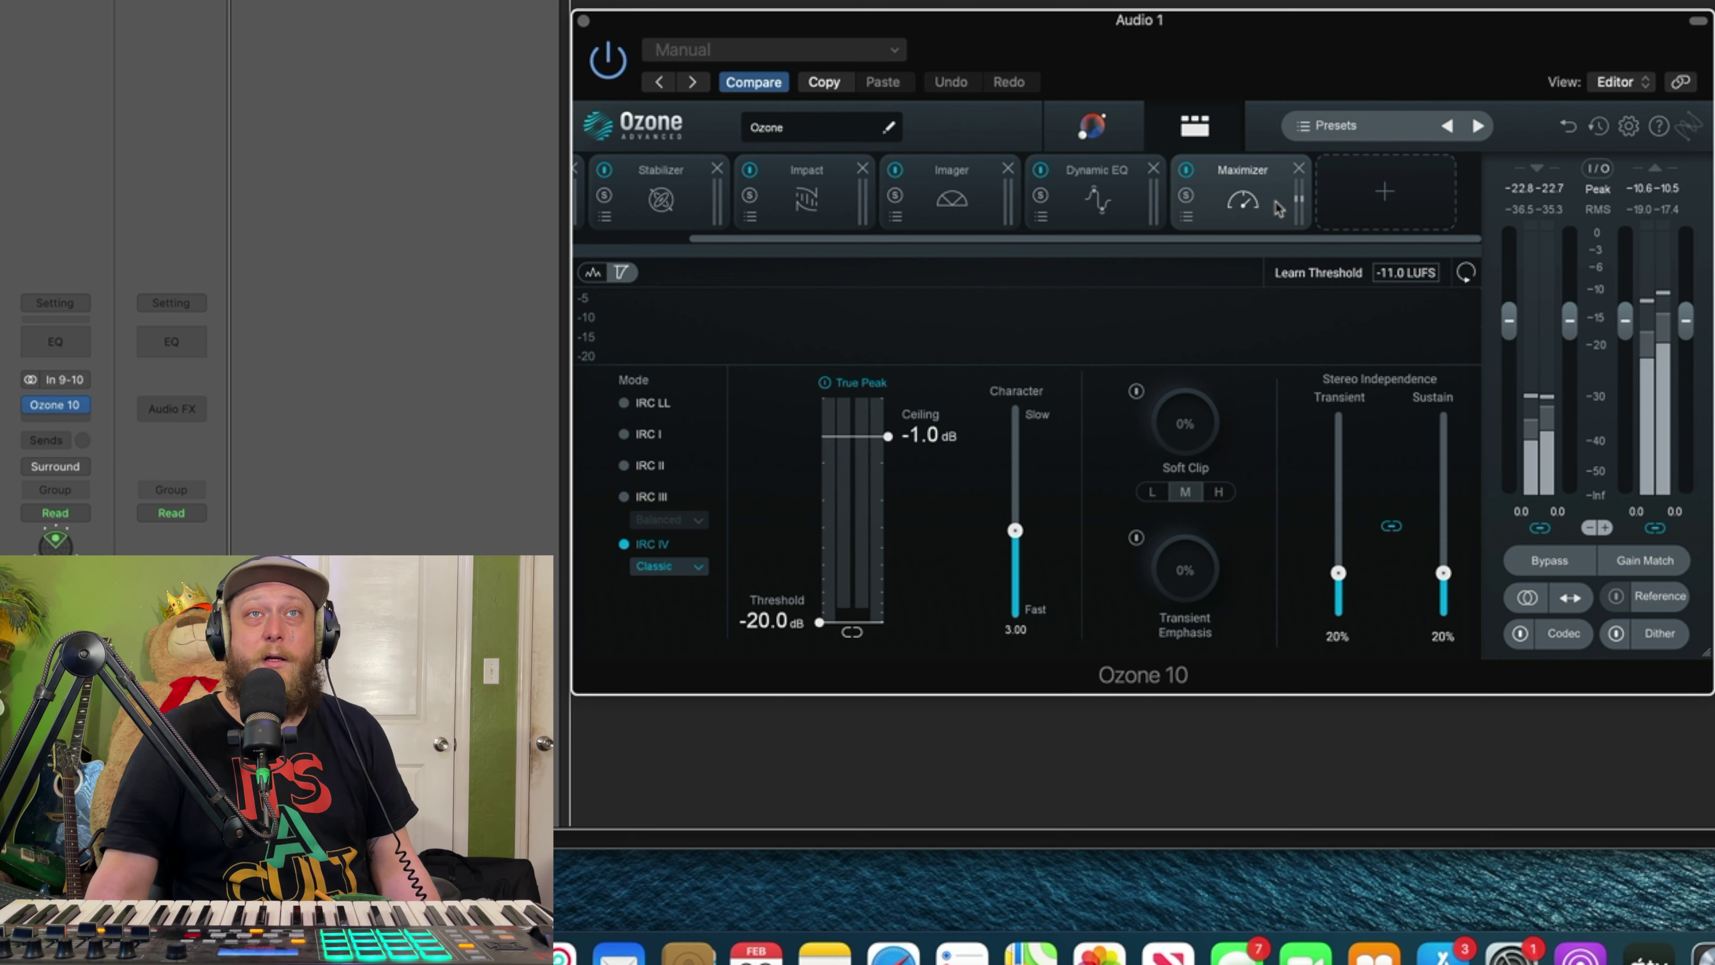
click(1360, 202)
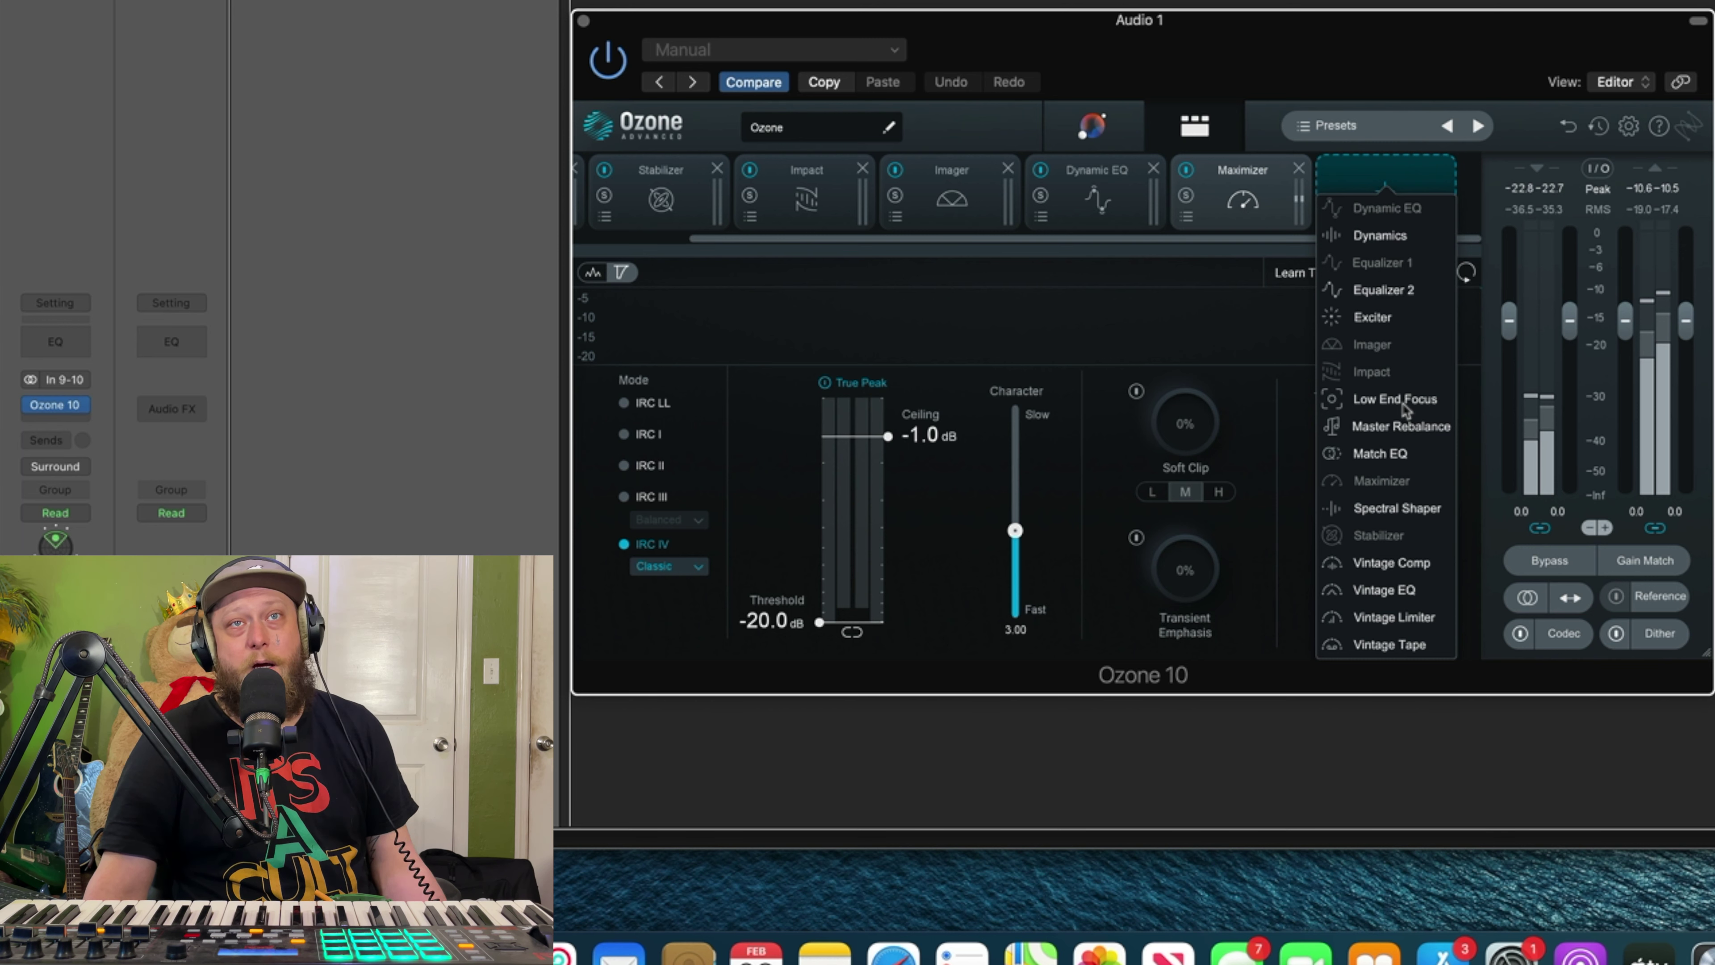
click(1400, 427)
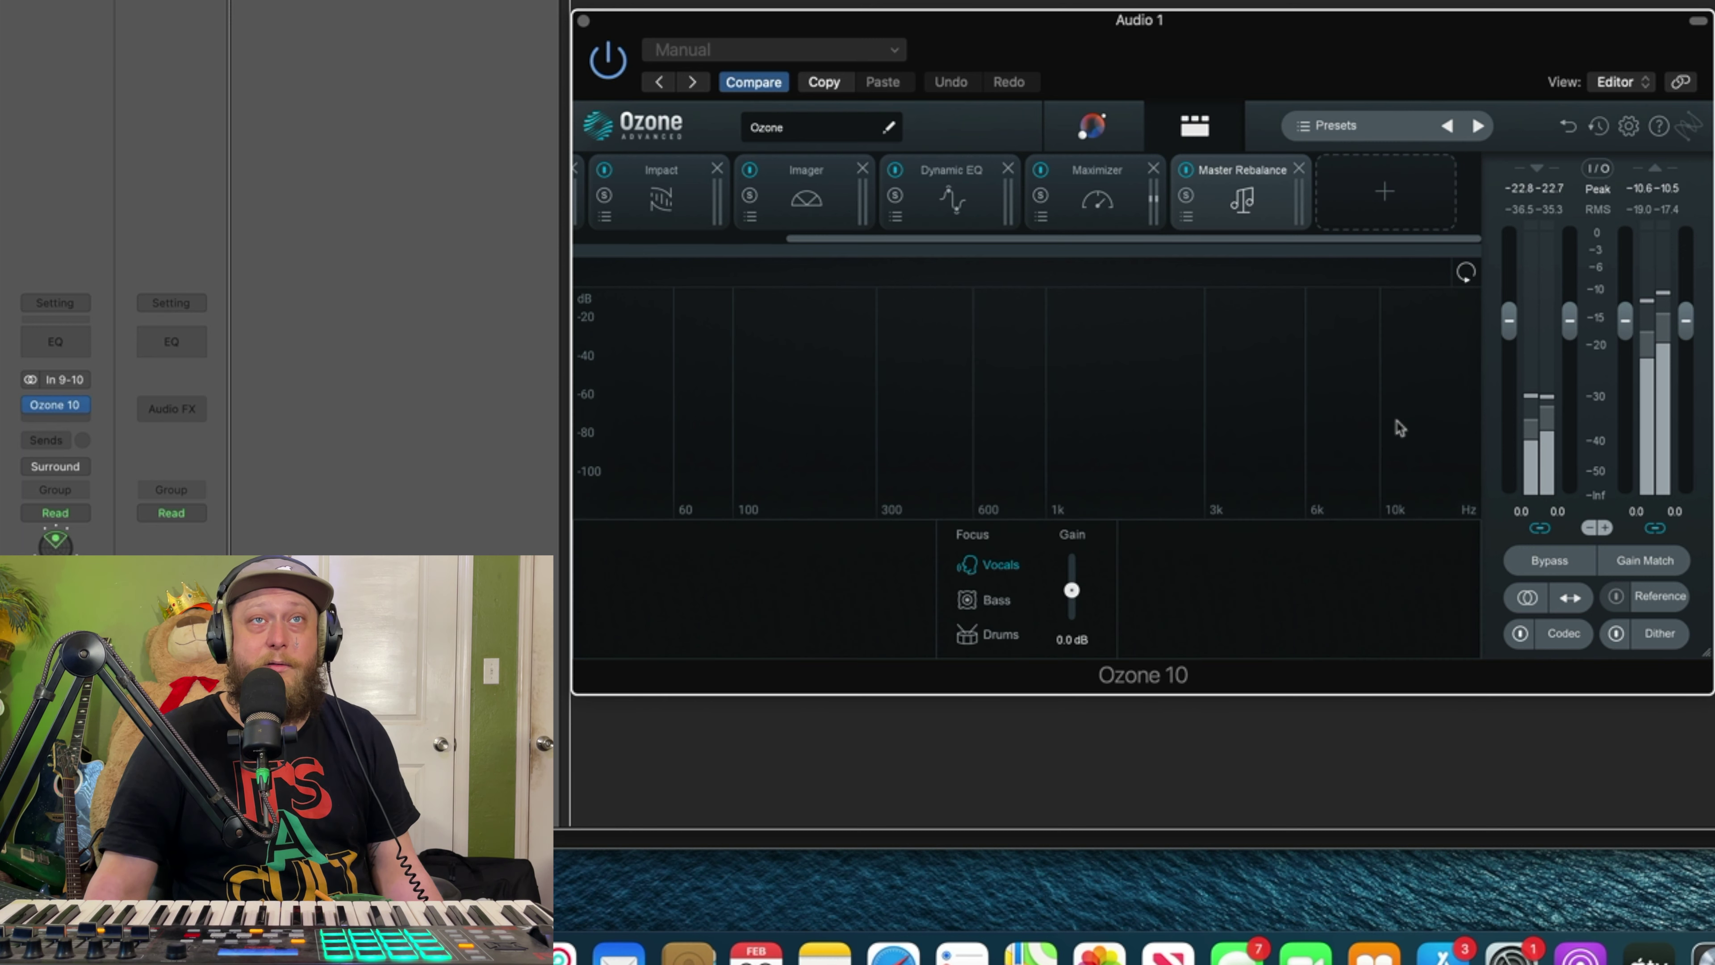
drag(1245, 201, 552, 268)
drag(675, 202, 803, 228)
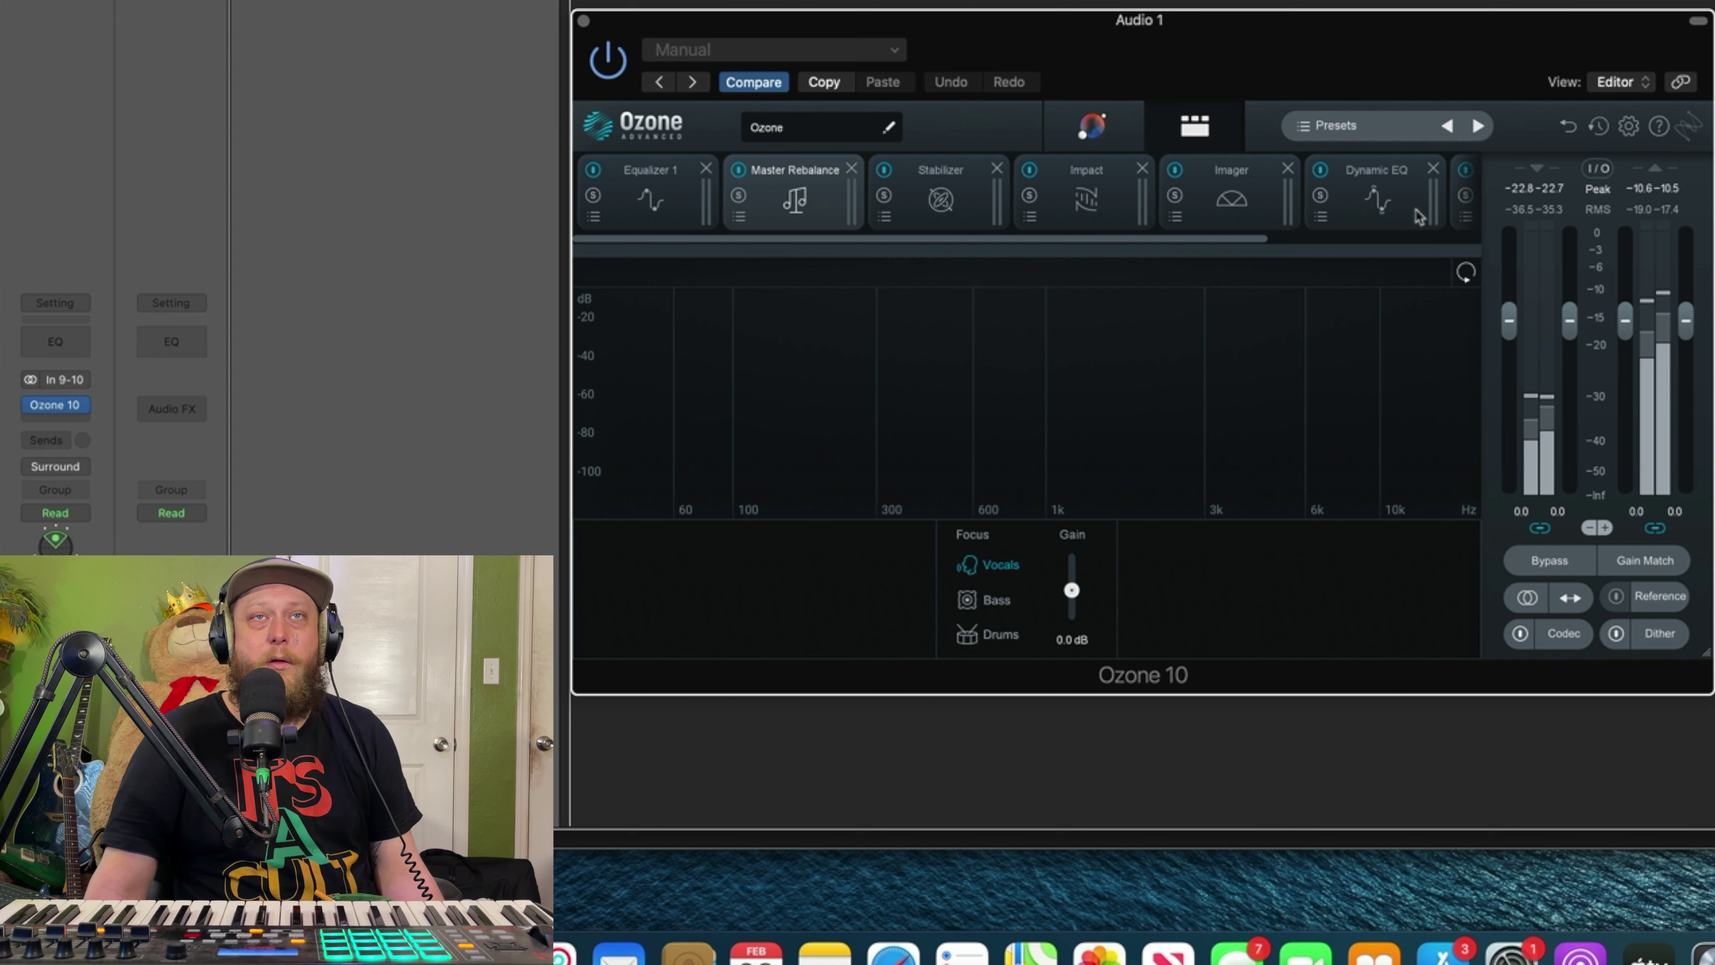
- Add a Low End Focus module and place it between Master Rebalance and Stabilizer
scroll(1416, 211, right, 3)
click(1374, 196)
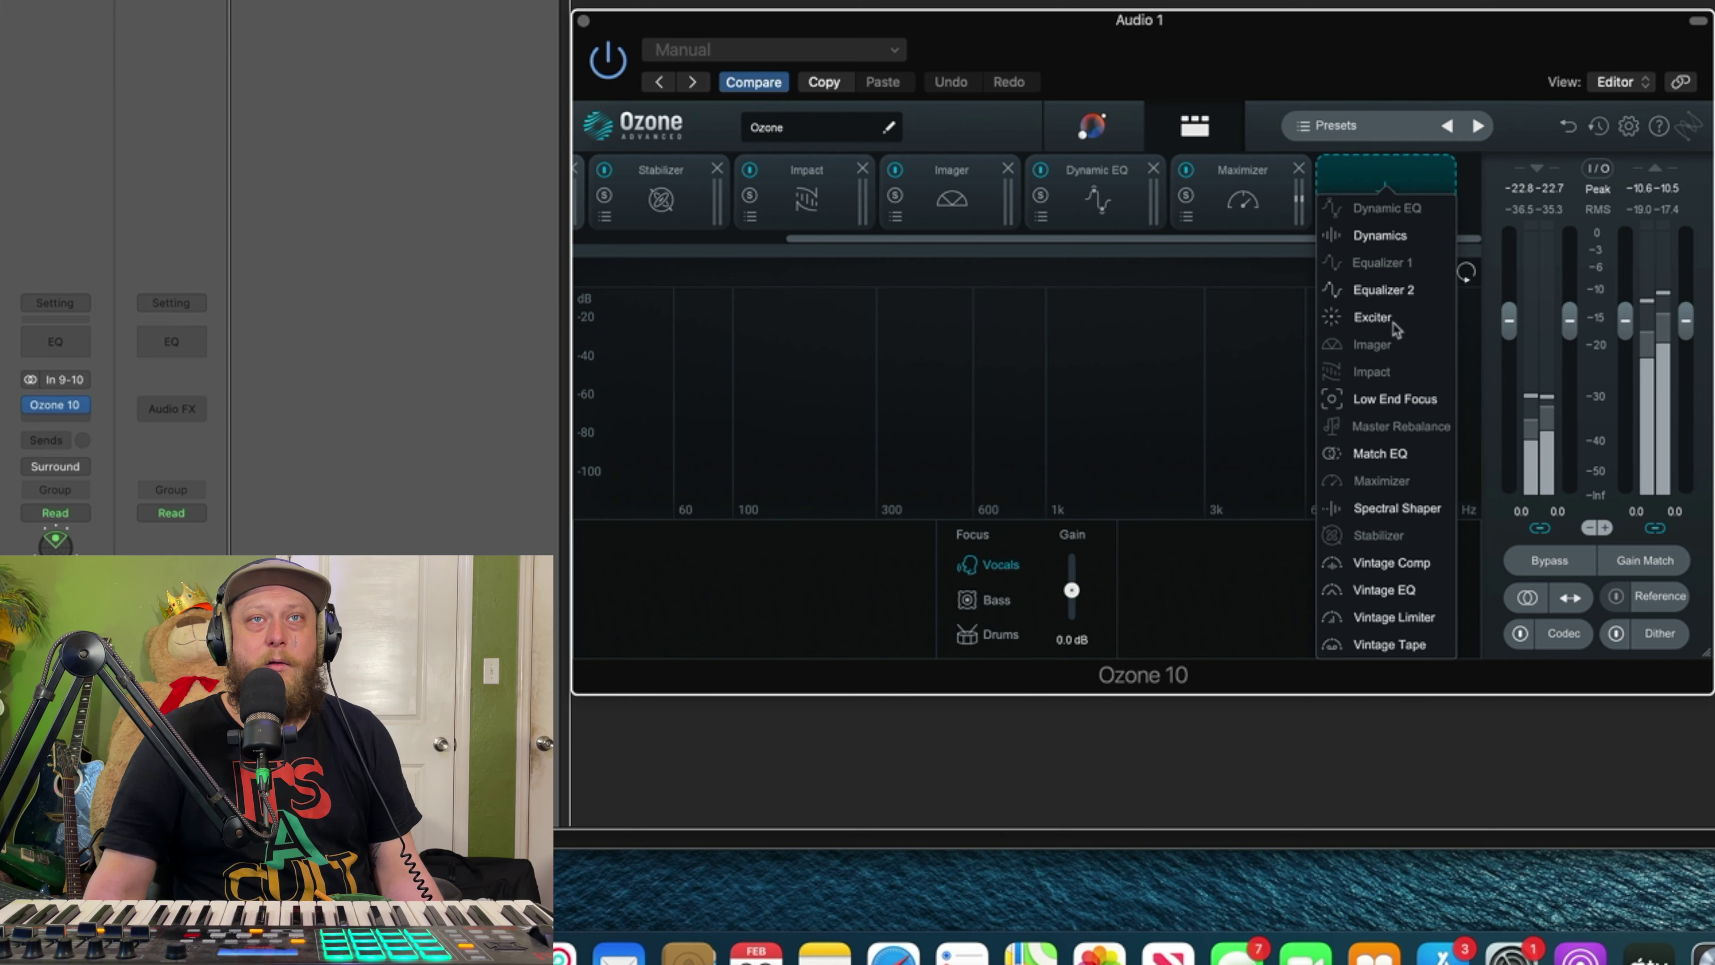
click(1399, 404)
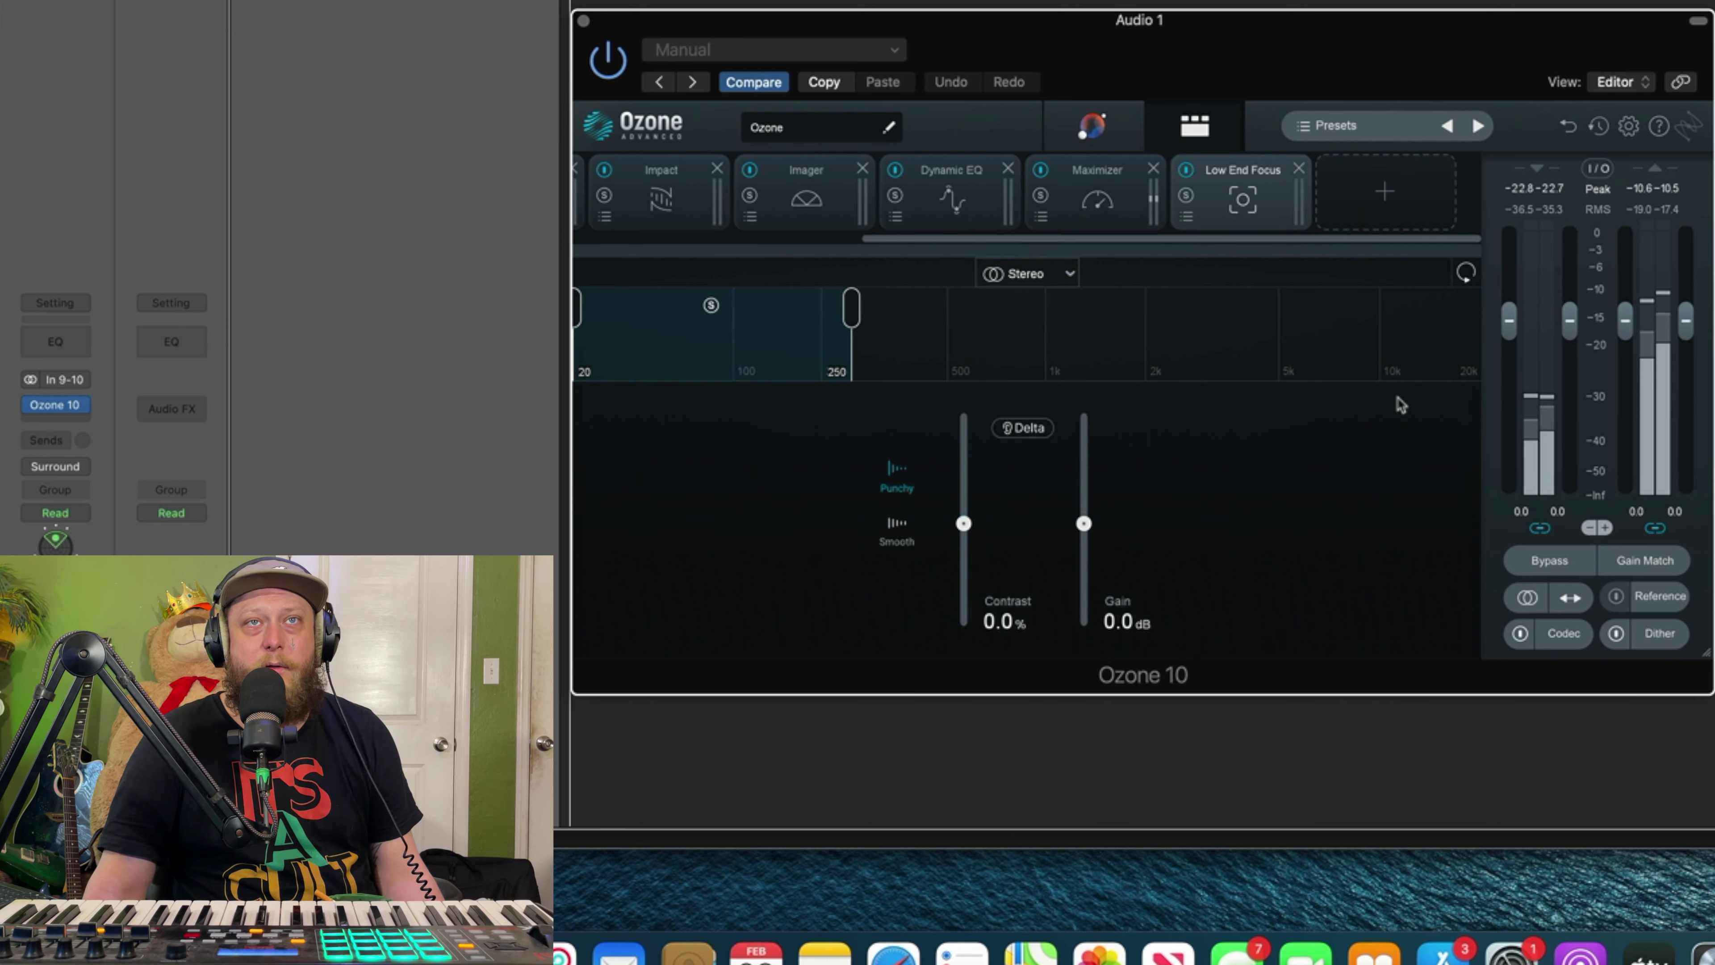
drag(1240, 192, 930, 236)
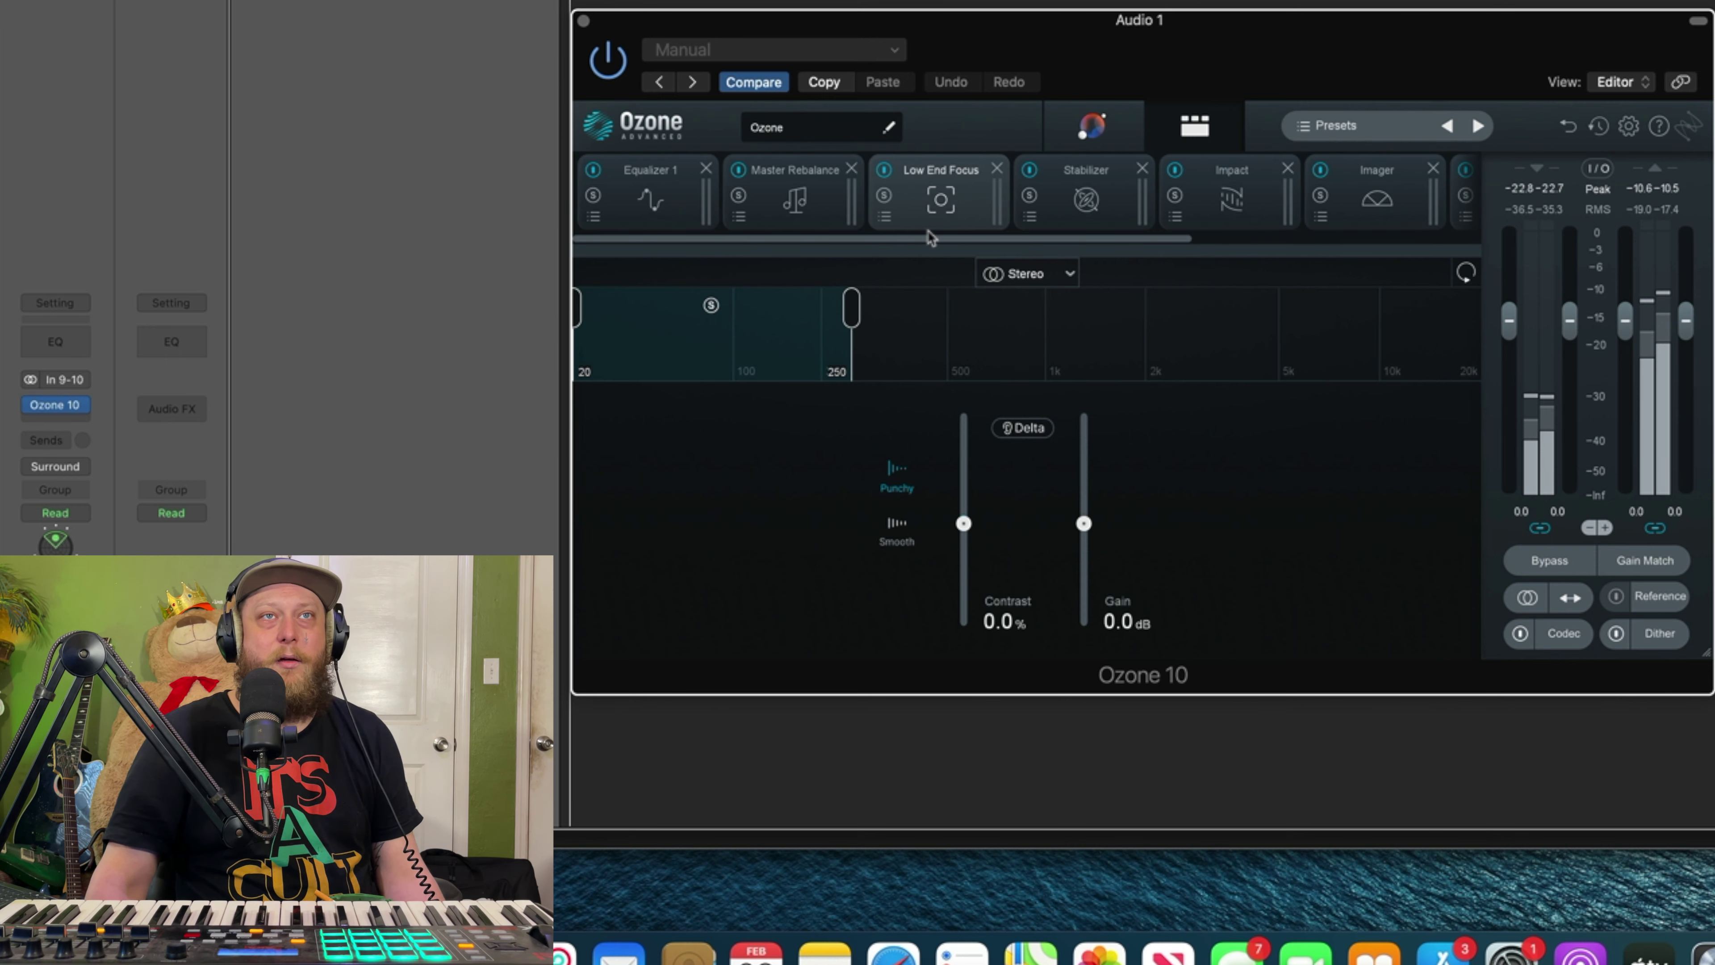
- Focus Master Rebalance on the drums and raise the gain to 2.1 dB while the mix plays
click(784, 187)
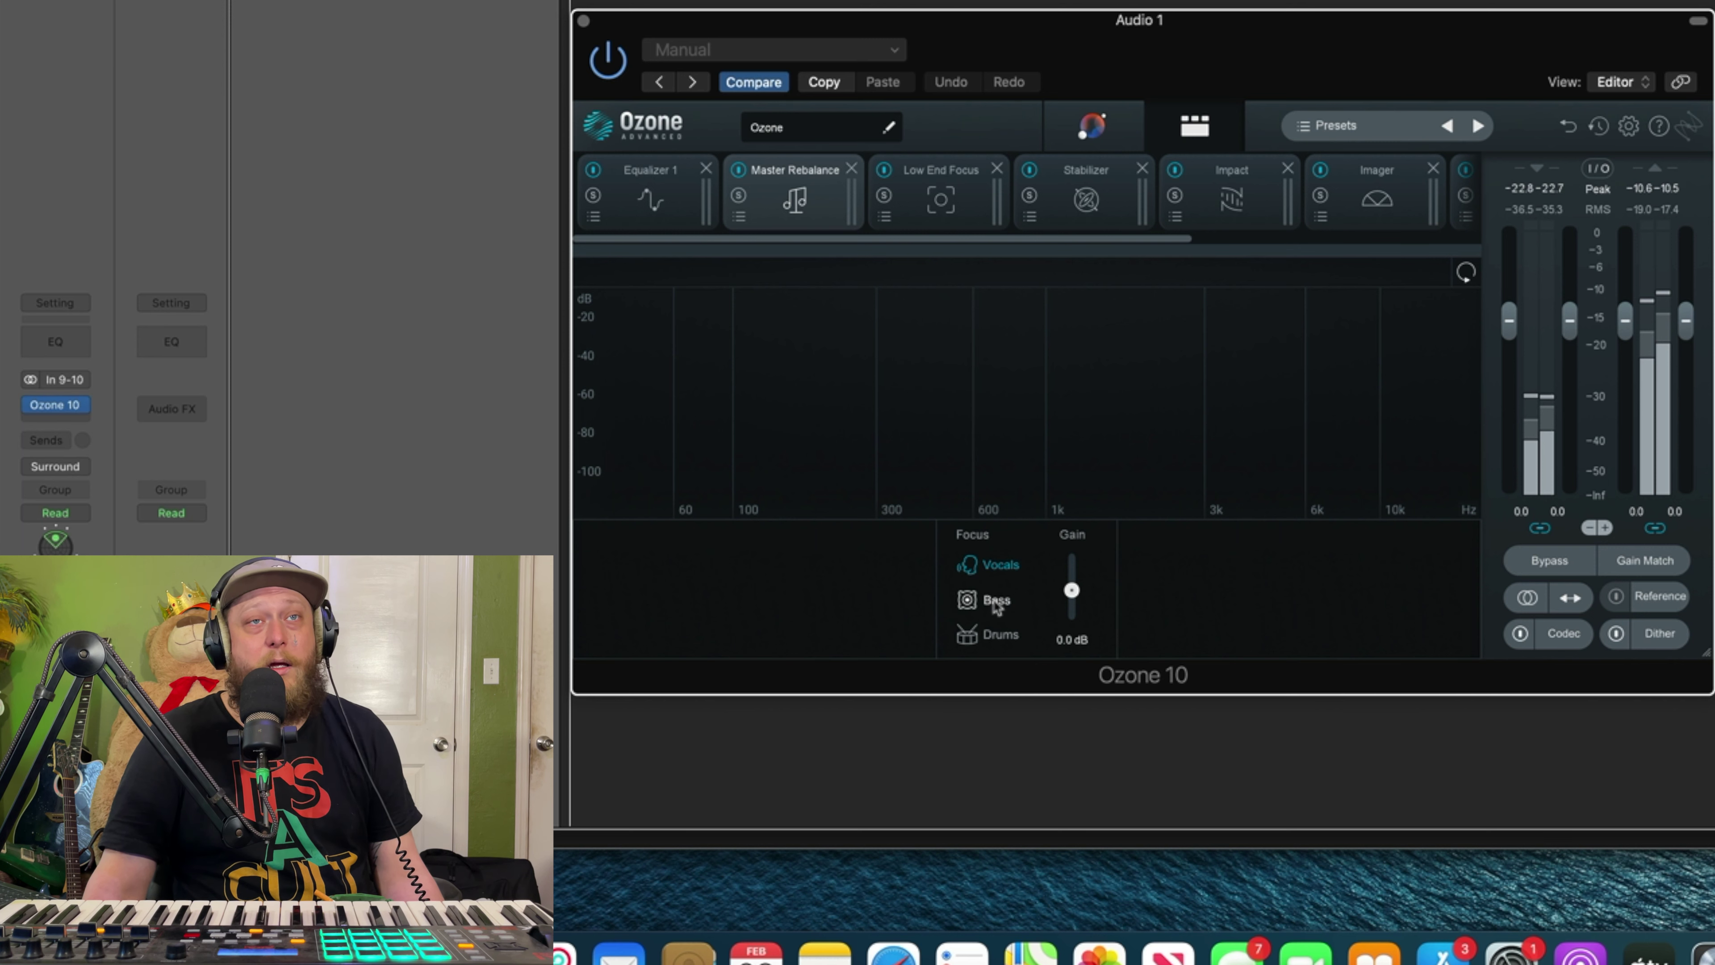
click(996, 638)
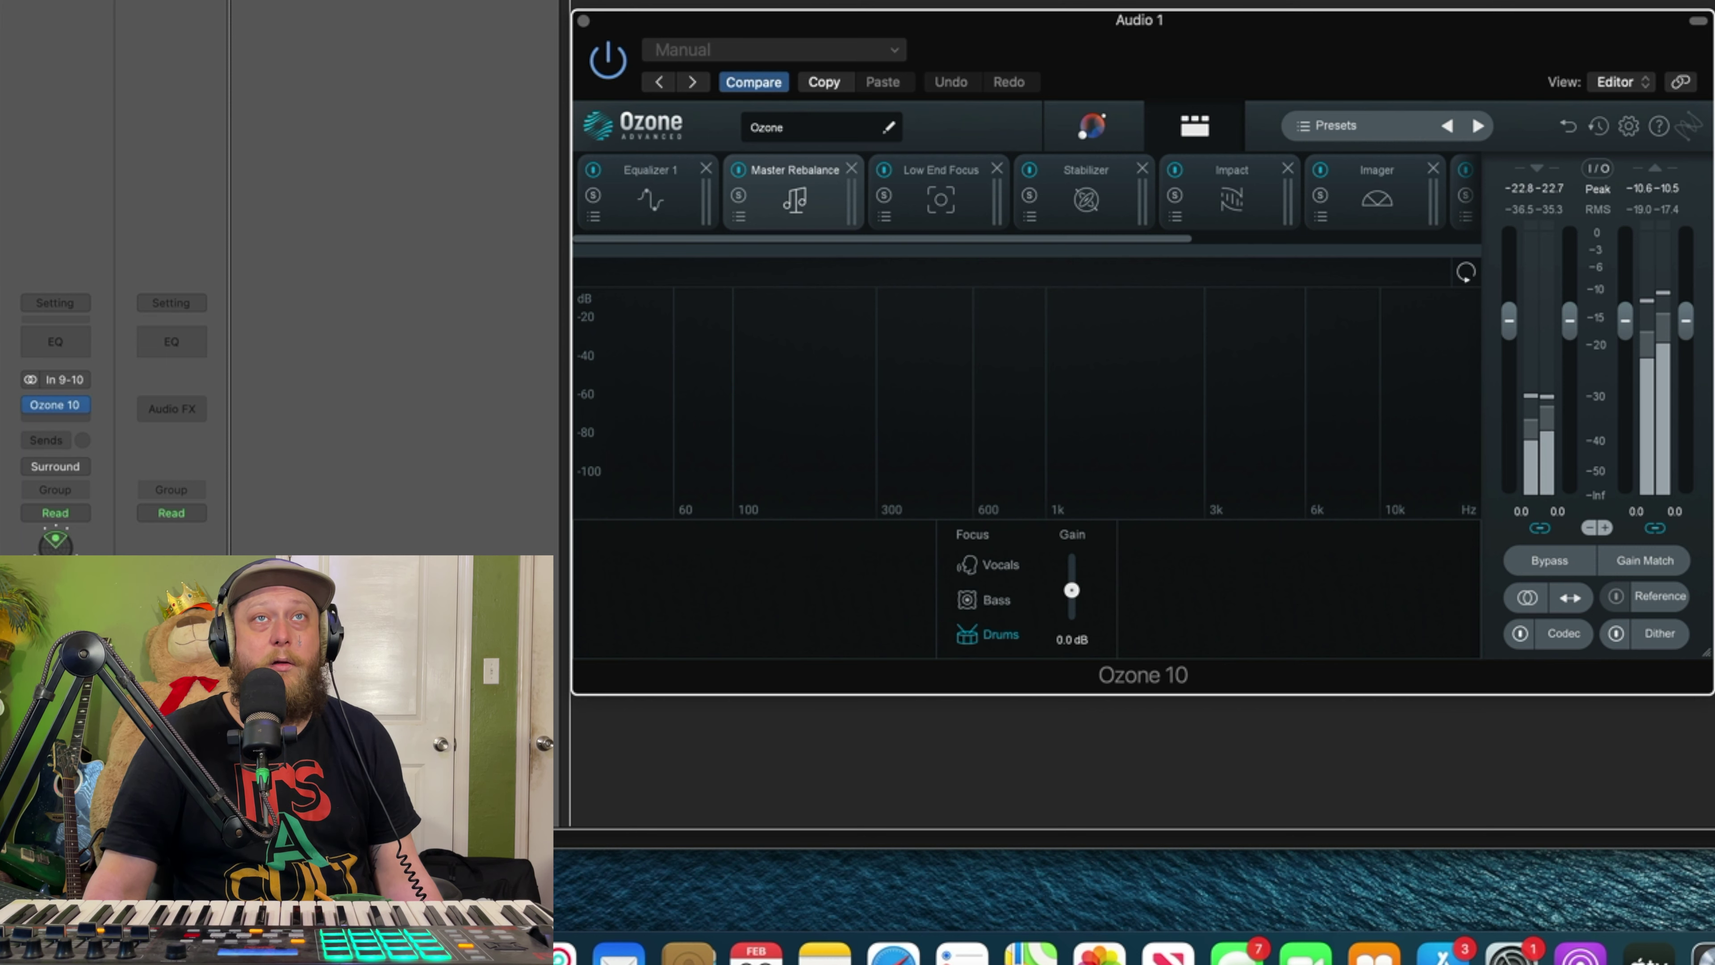
key(space)
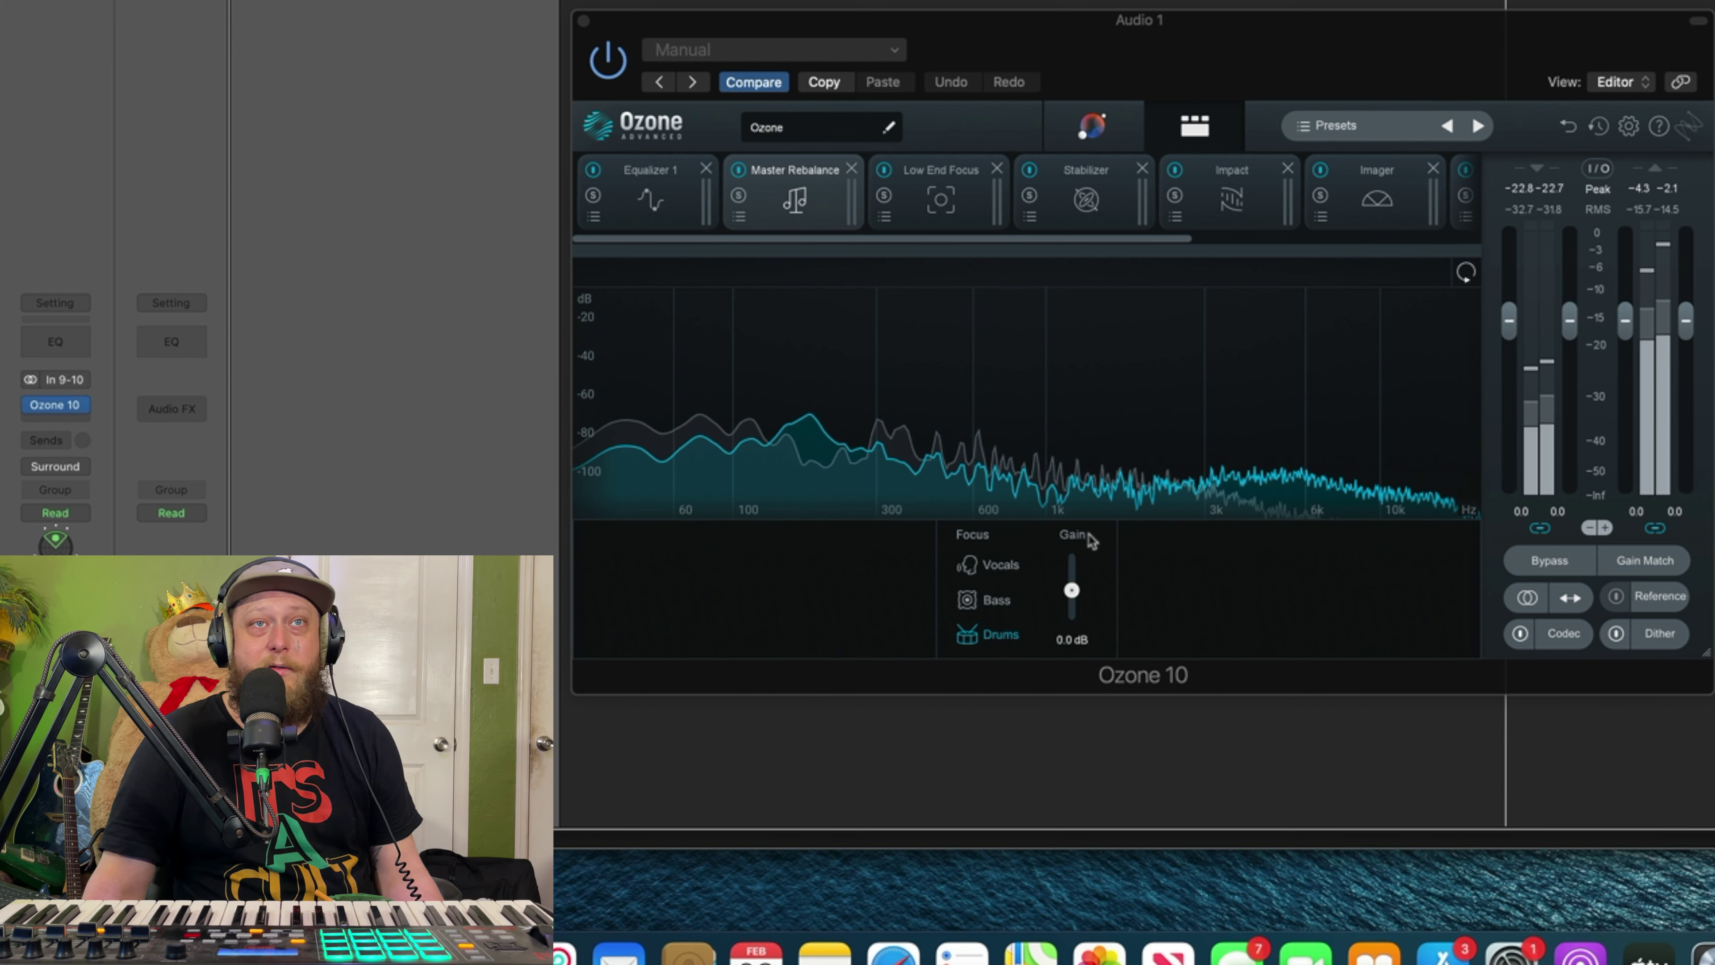
drag(1072, 594, 1072, 590)
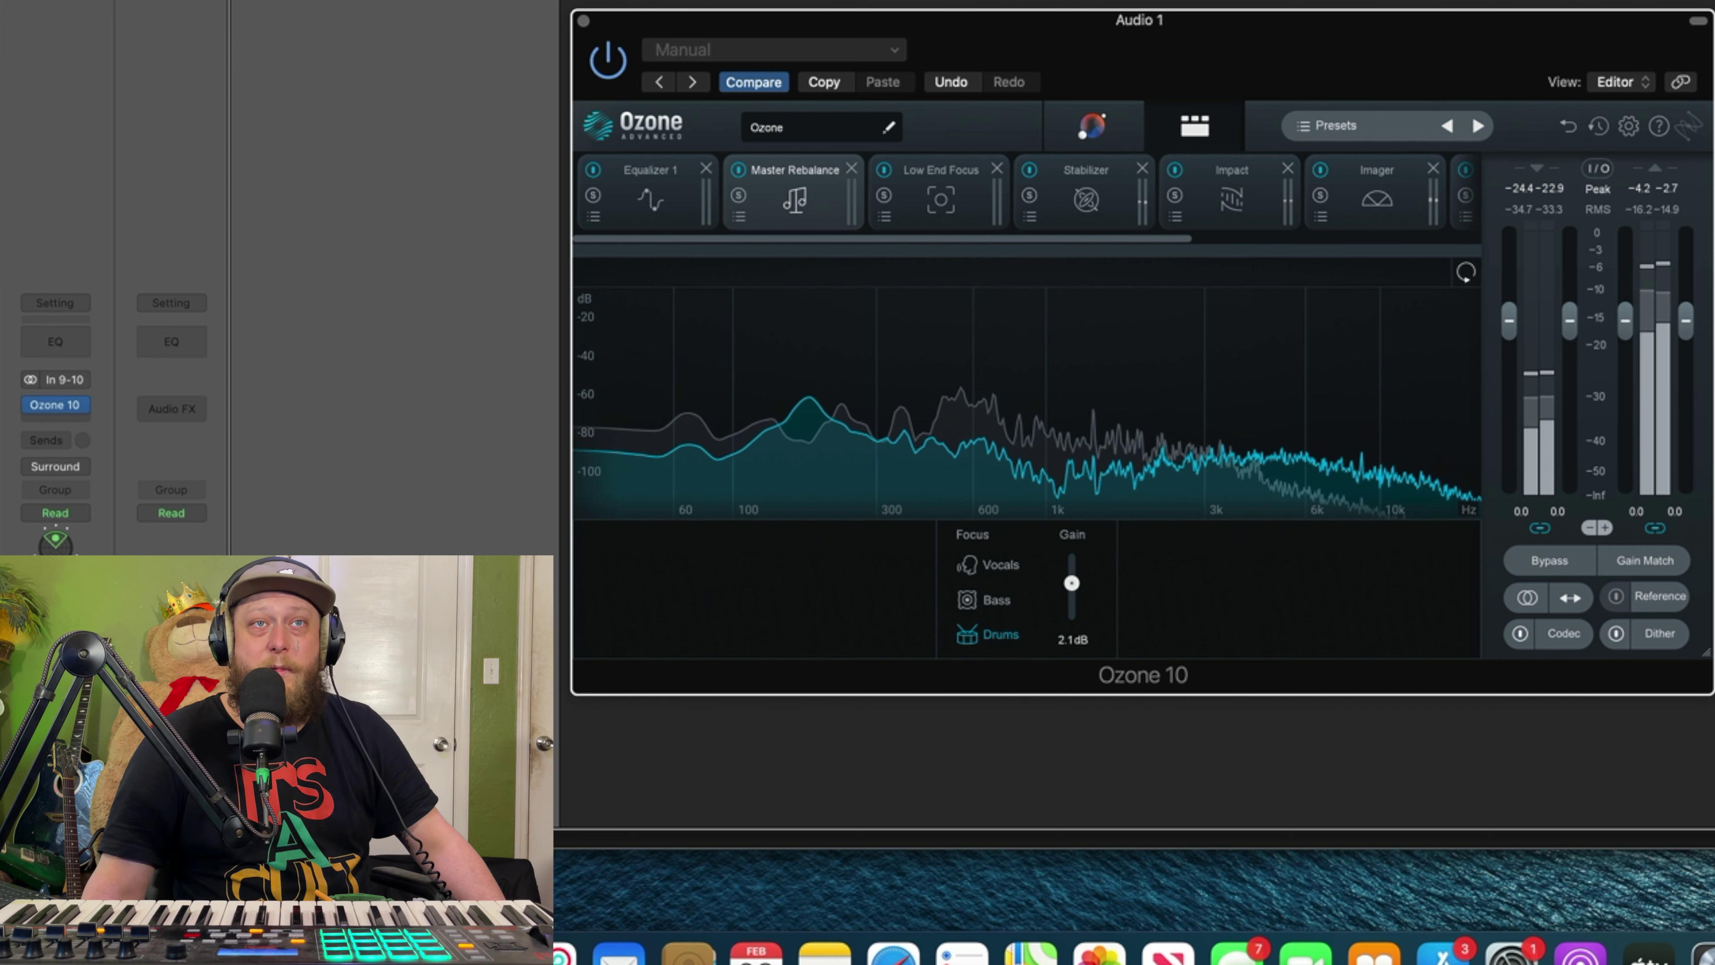
- Change the Master Rebalance focus to vocals and set the gain to 3.8 dB
click(992, 565)
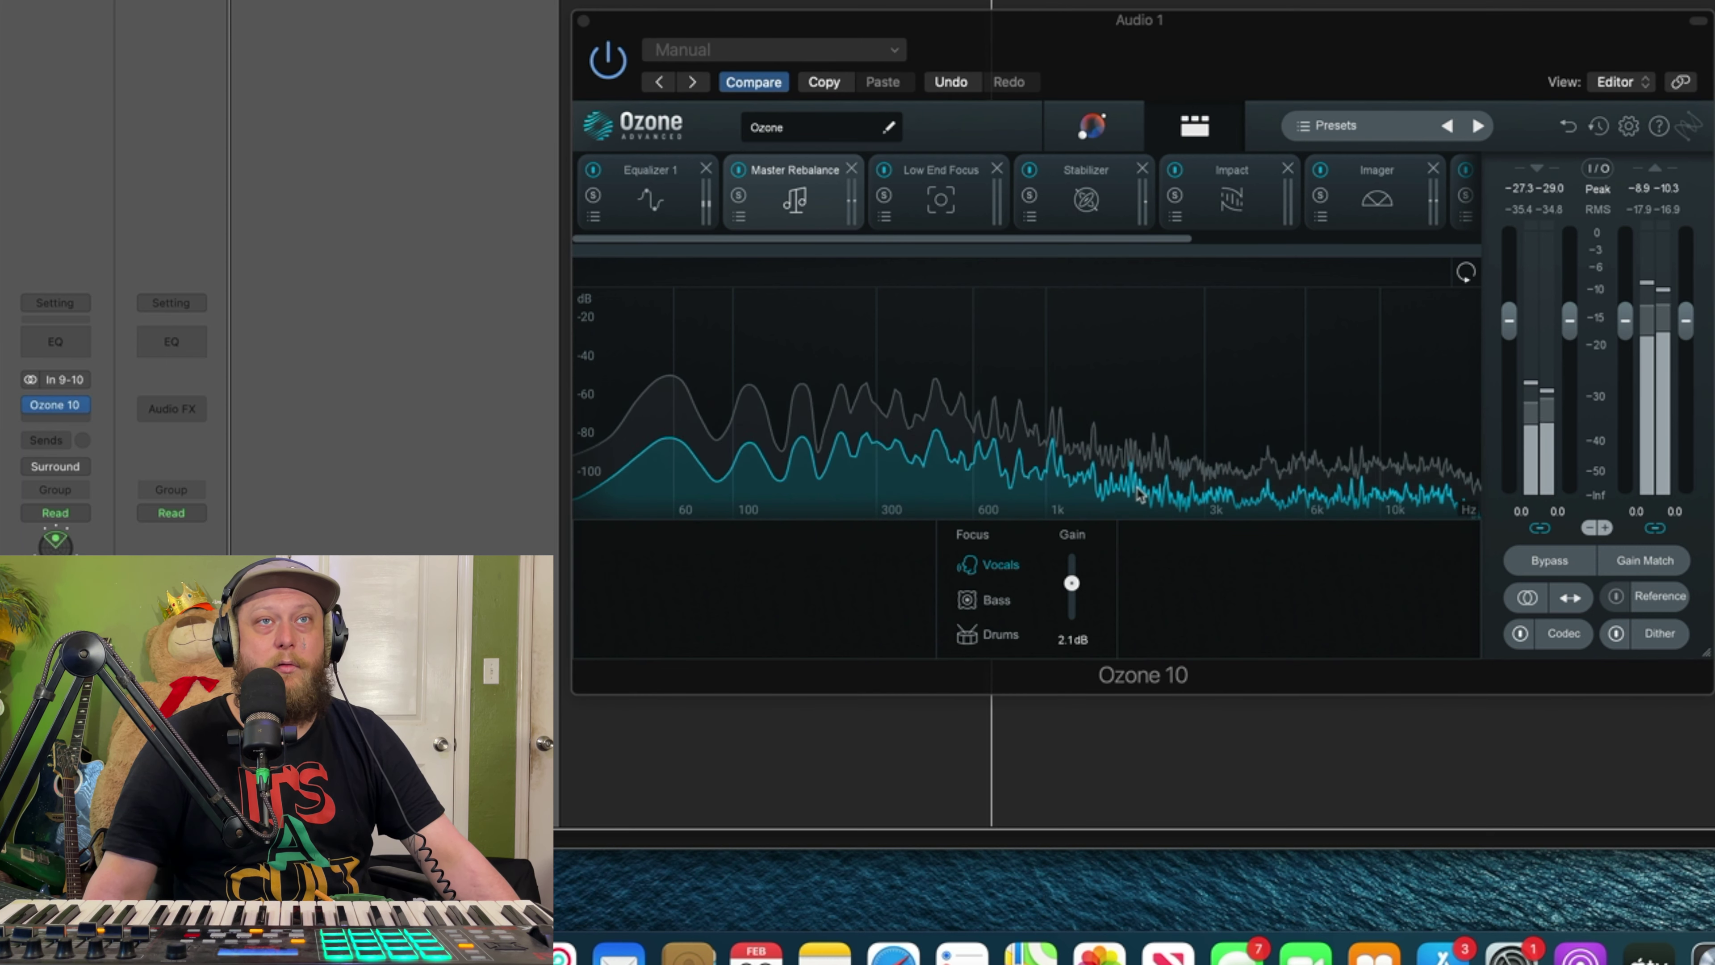
drag(1071, 579, 1078, 586)
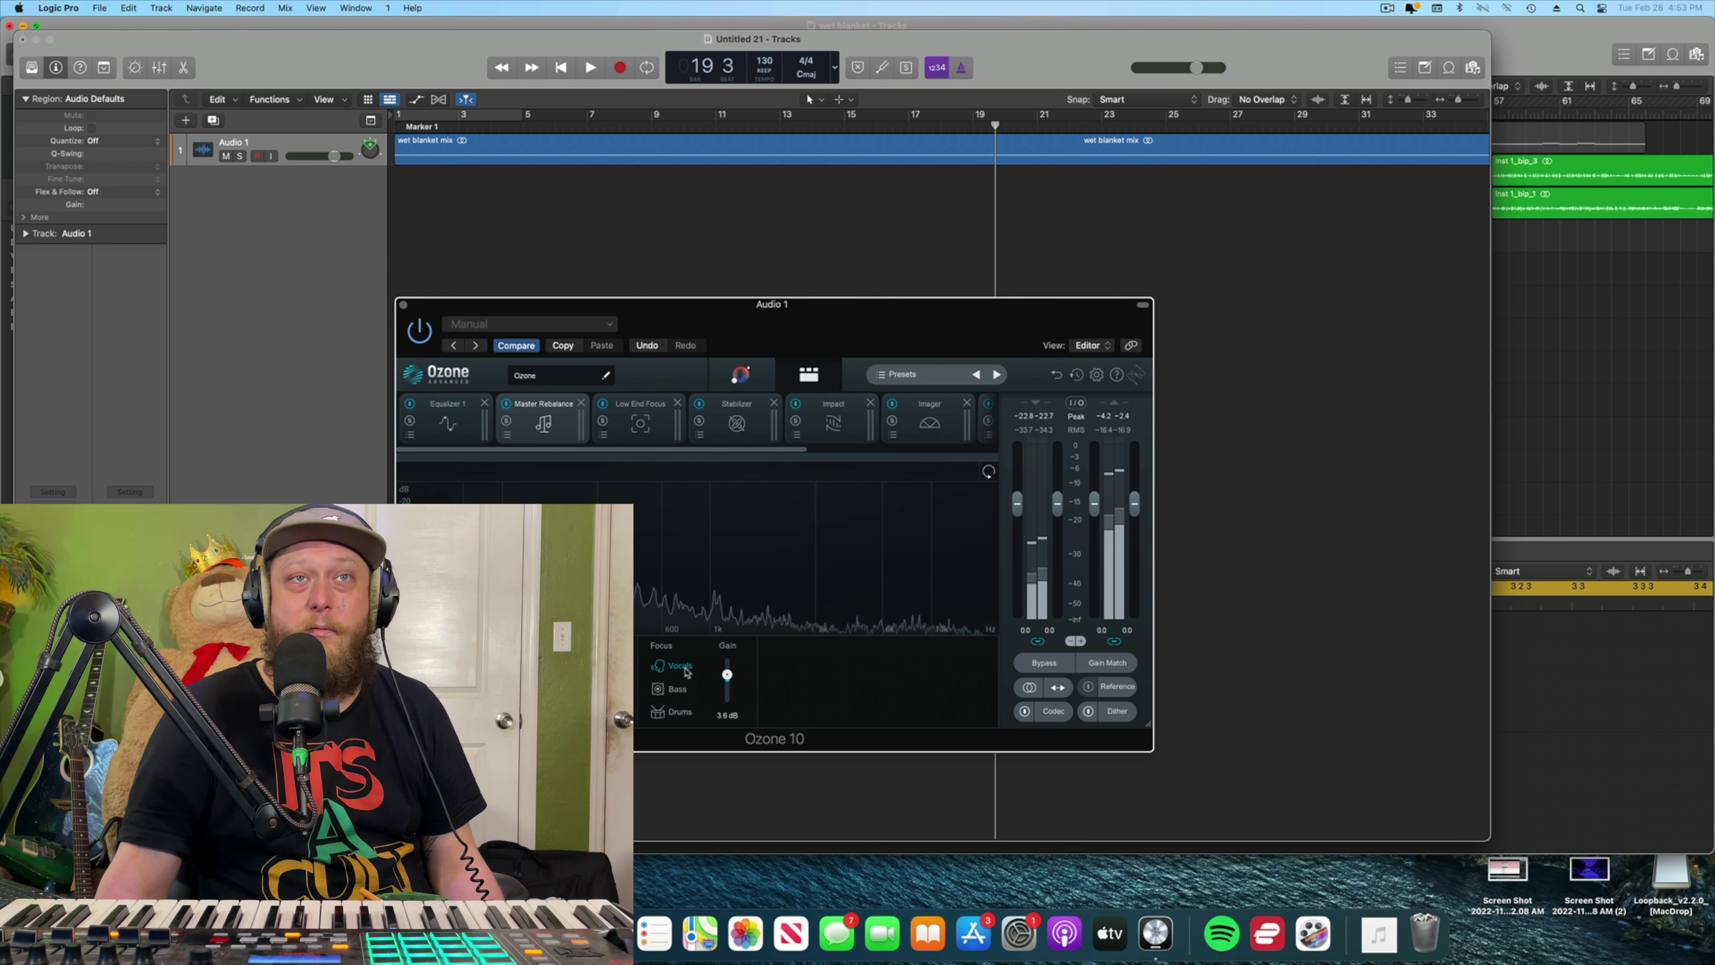
- Audition the bass focus from about bar 17, stop playback, and return the focus to drums with 1.0 dB gain
click(675, 696)
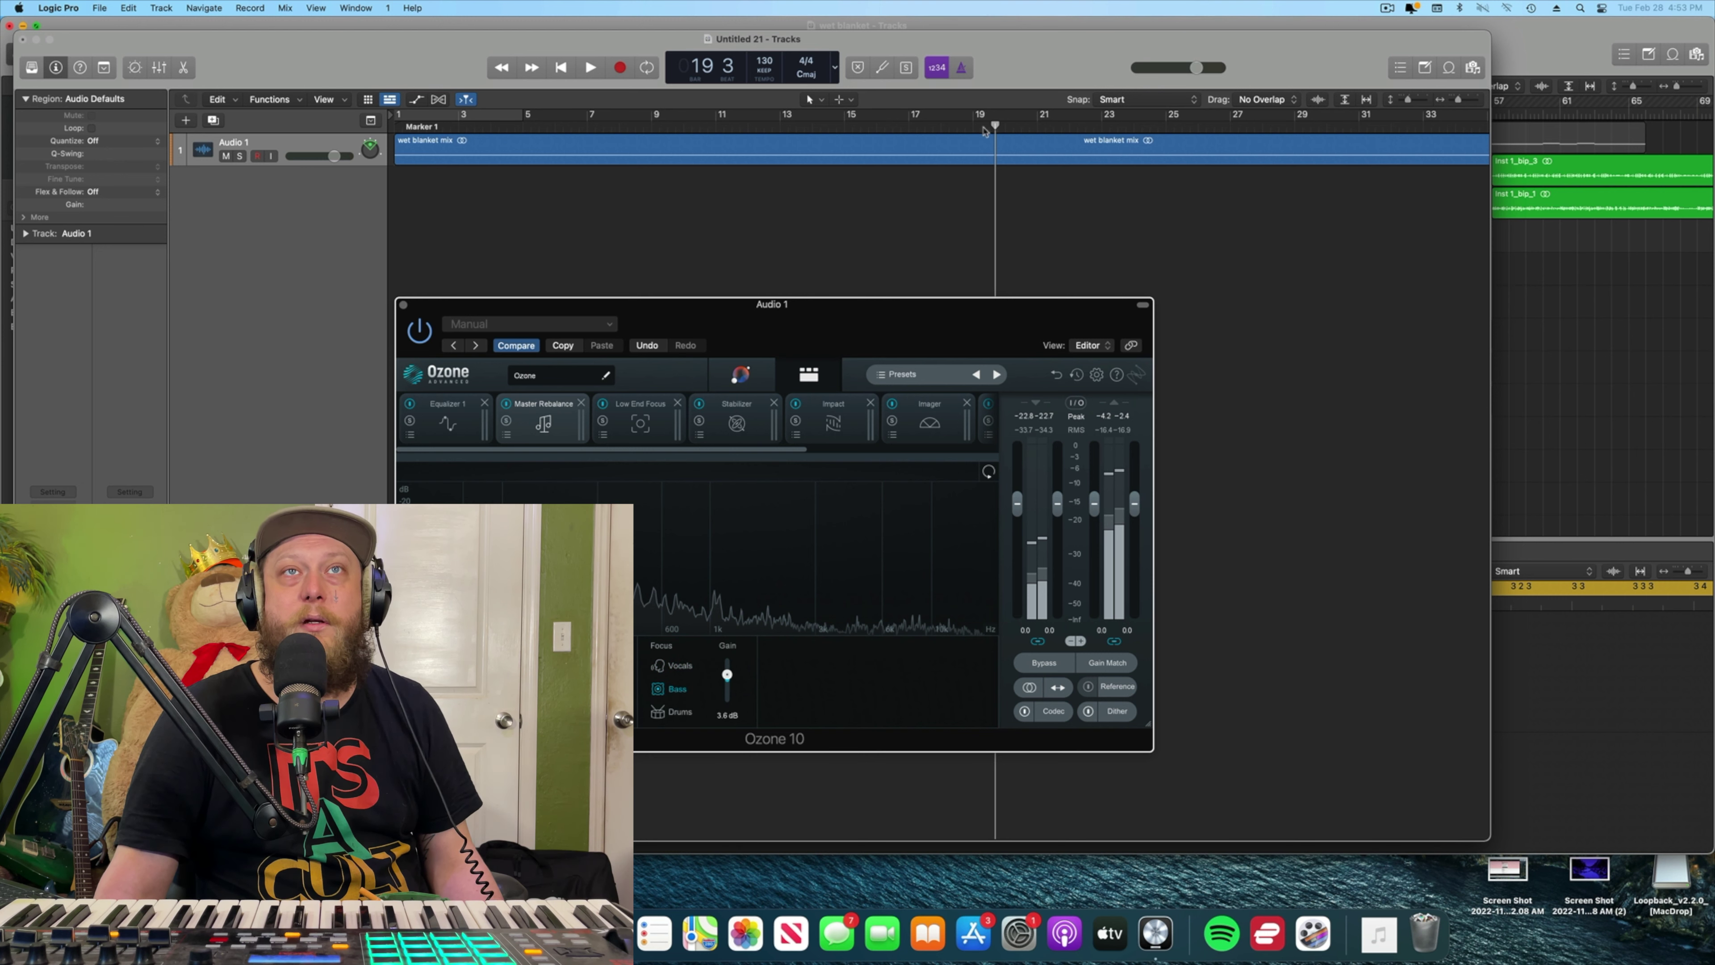
click(909, 129)
key(space)
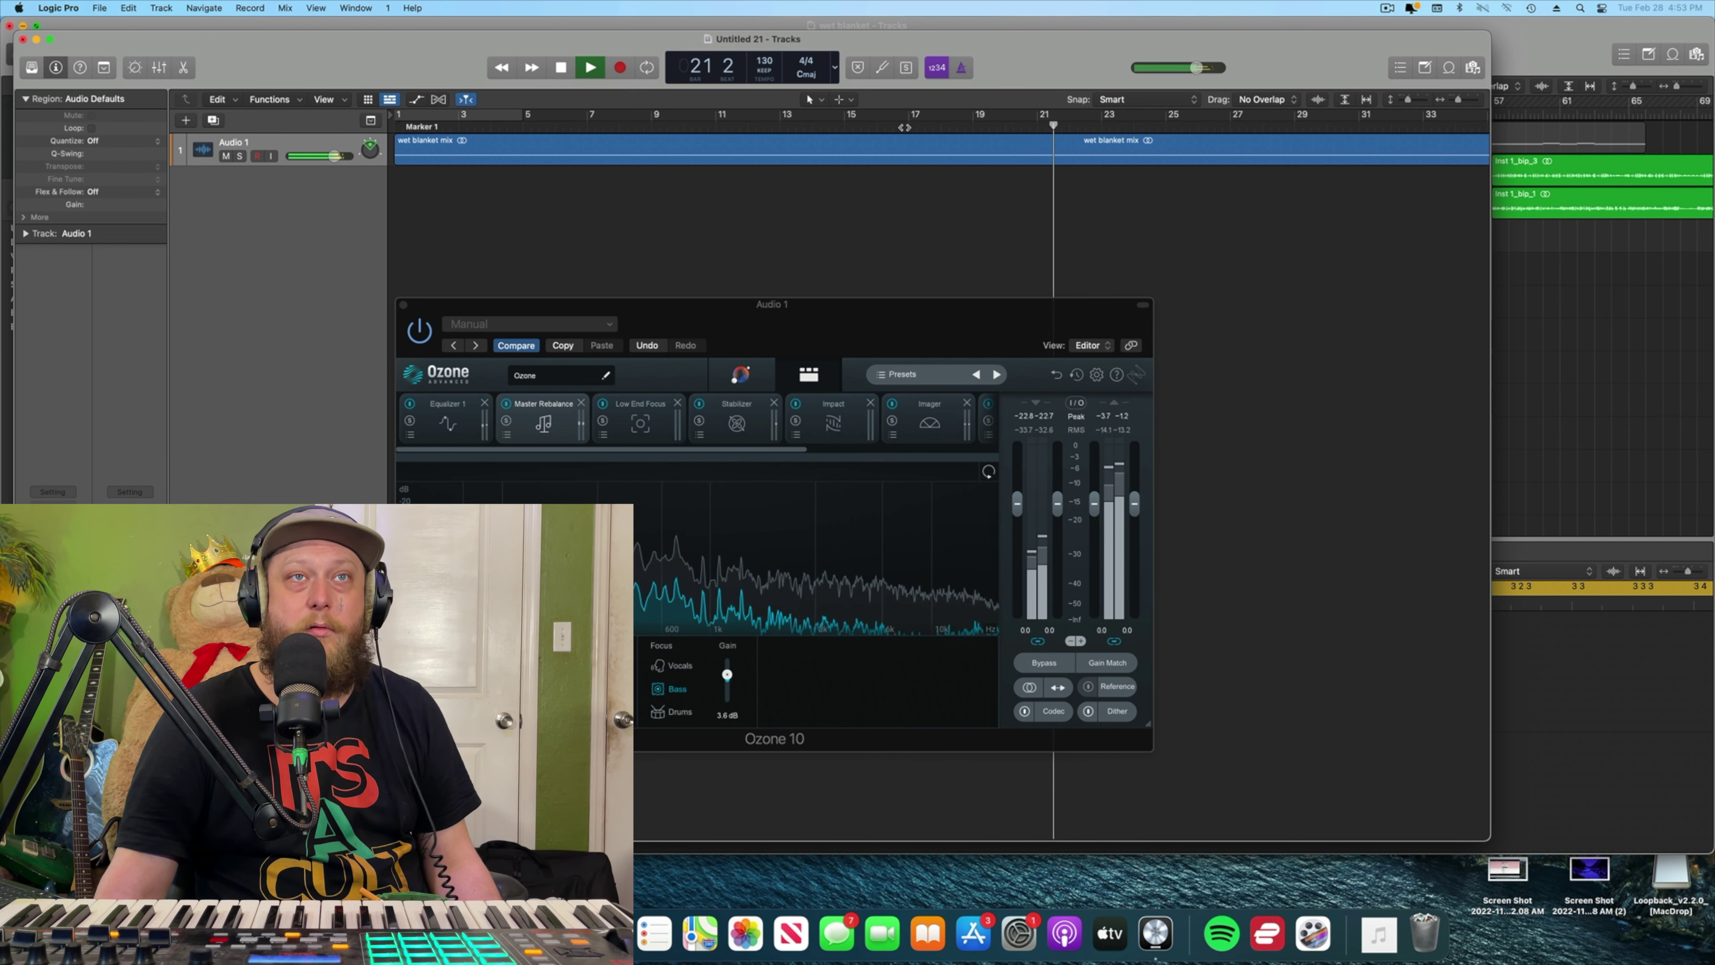
click(561, 67)
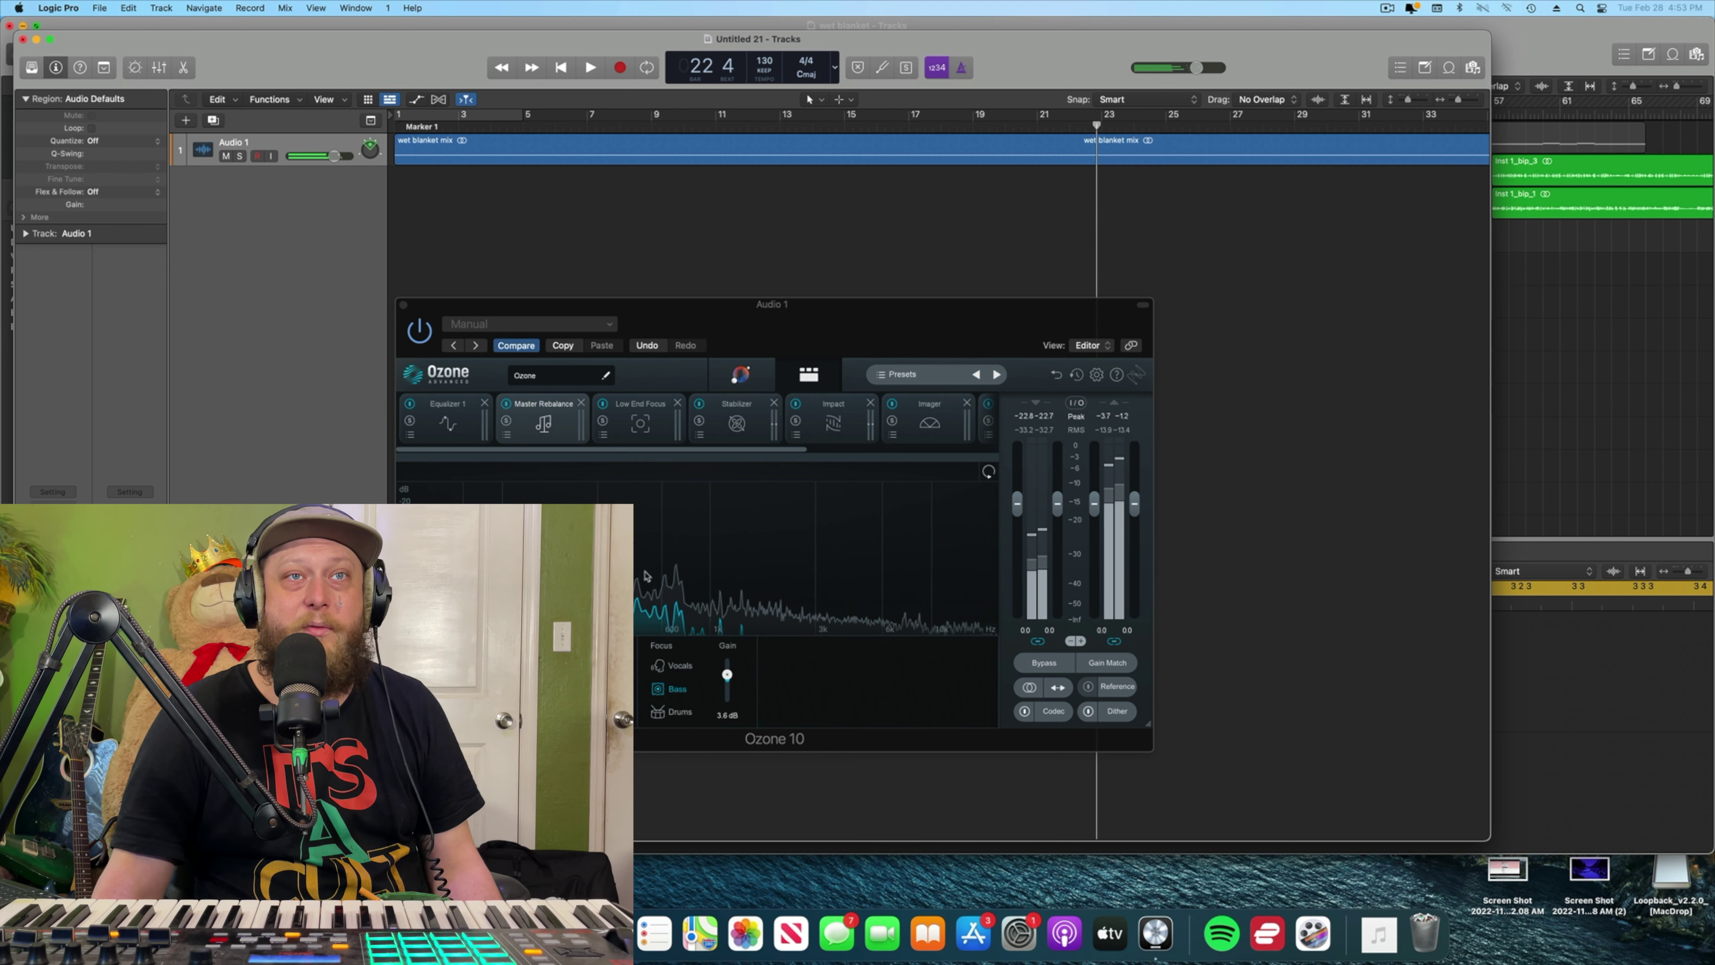
click(675, 712)
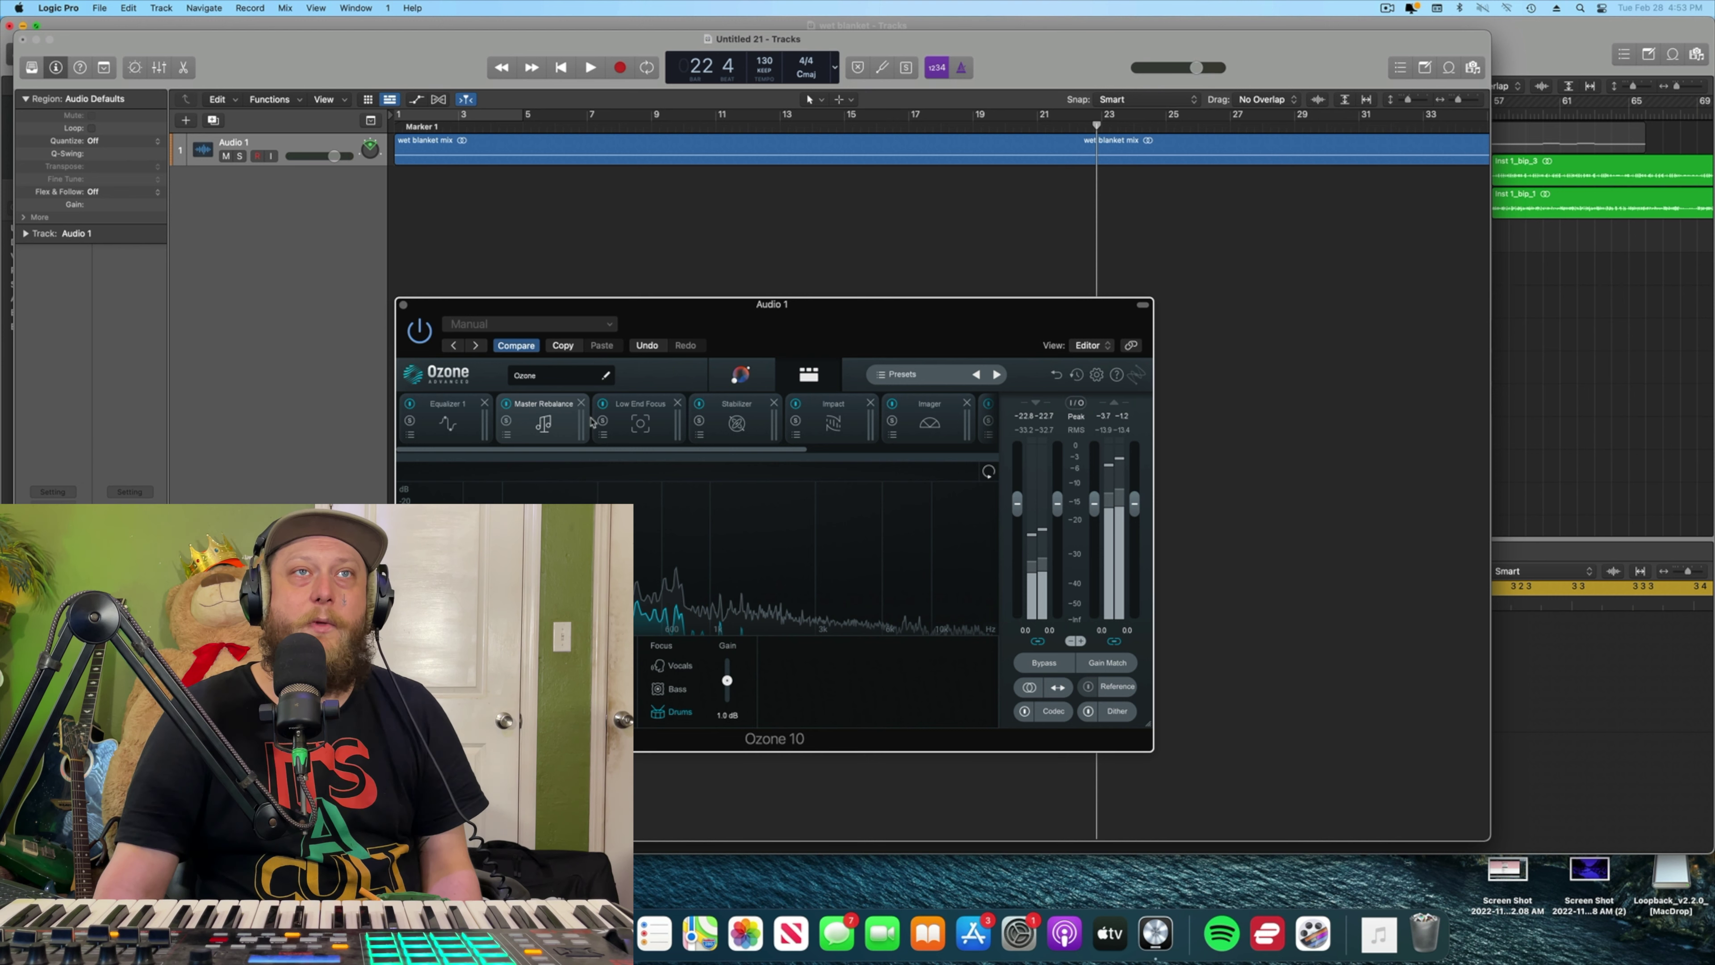
- Set the Low End Focus module to Smooth mode with 5.8% contrast
click(637, 422)
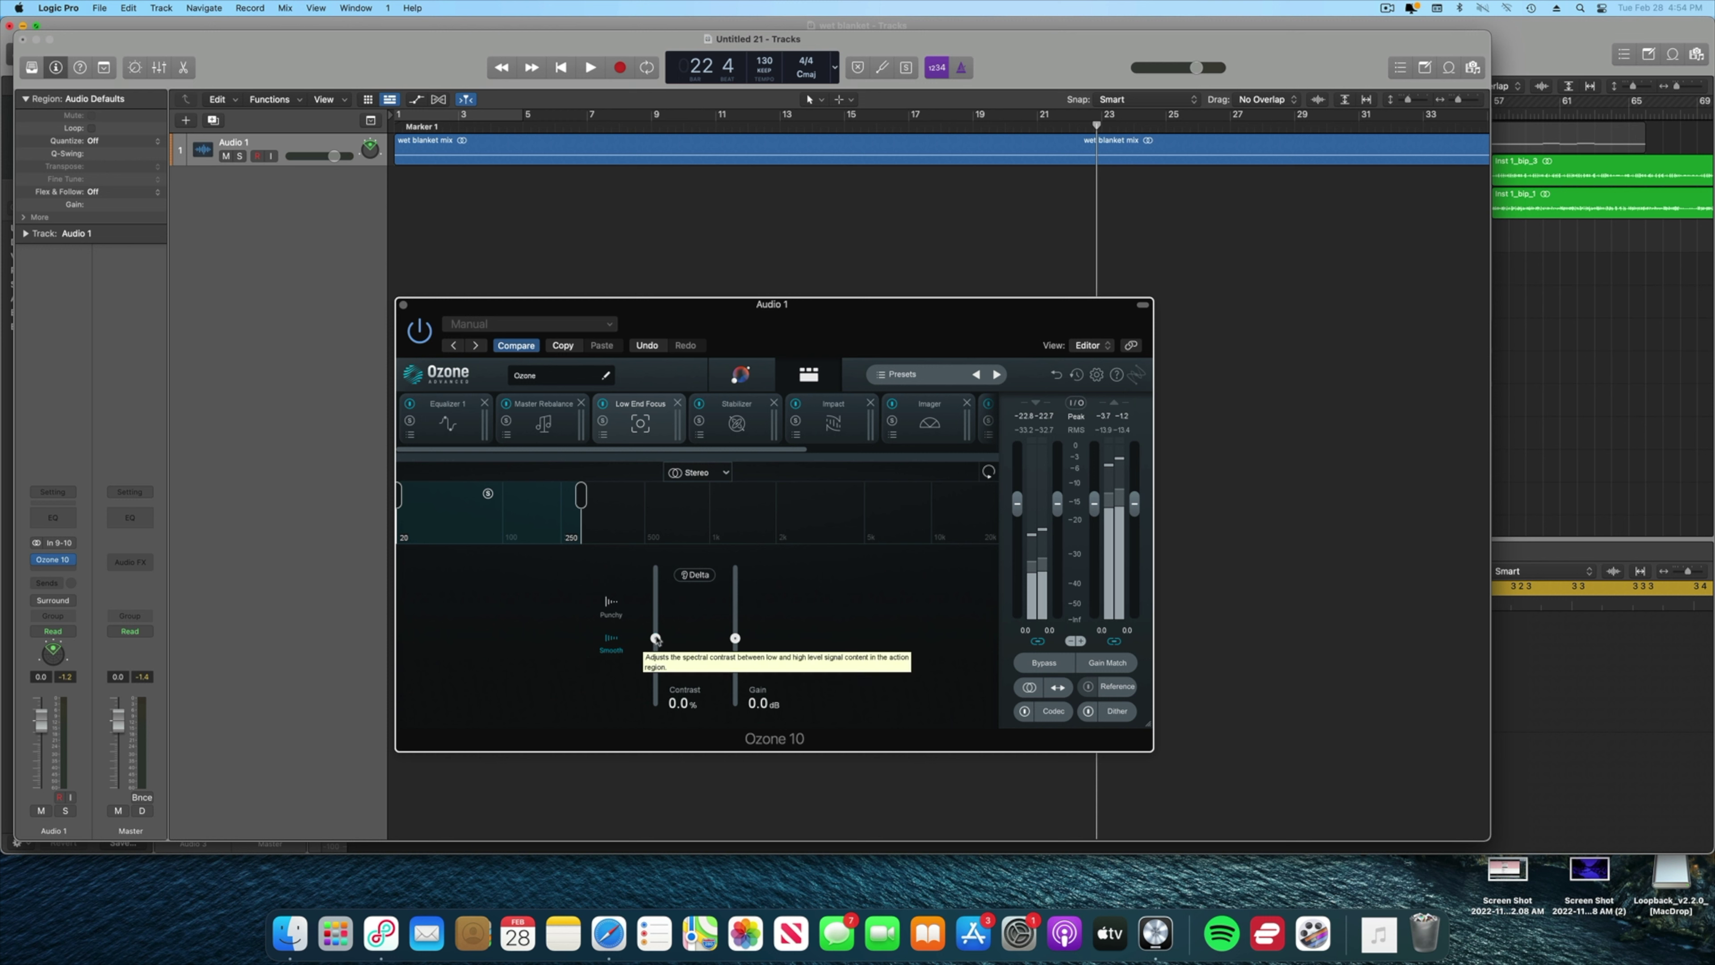
drag(655, 638, 656, 635)
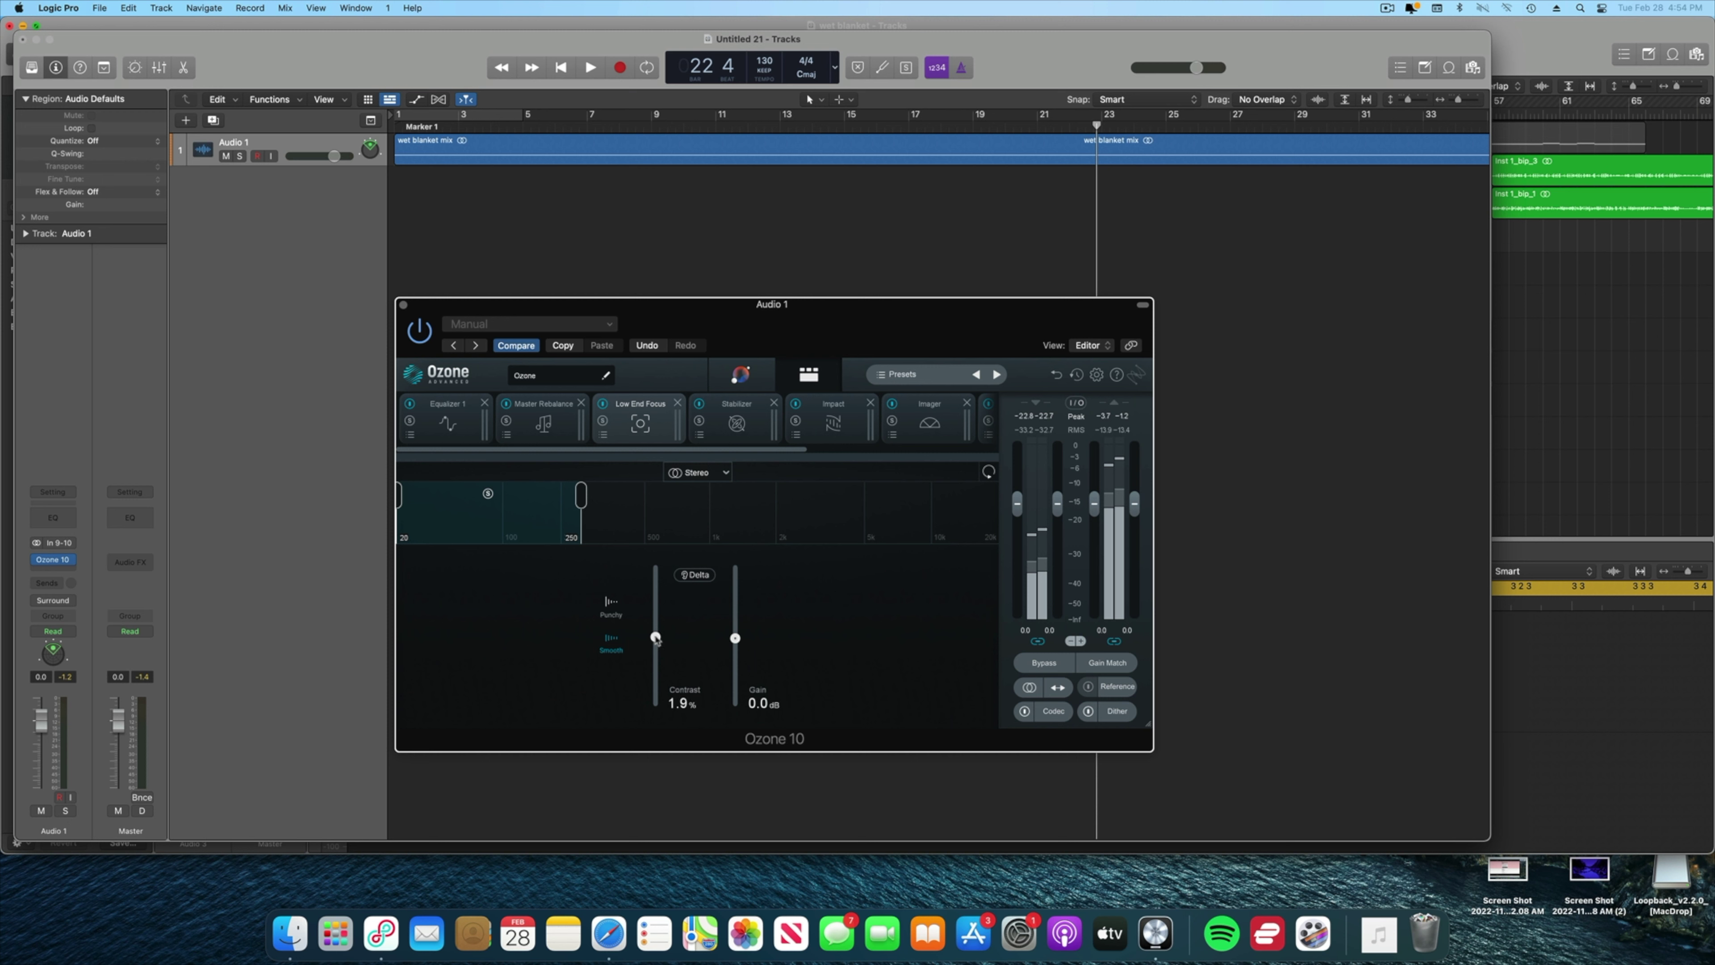
drag(656, 638, 656, 635)
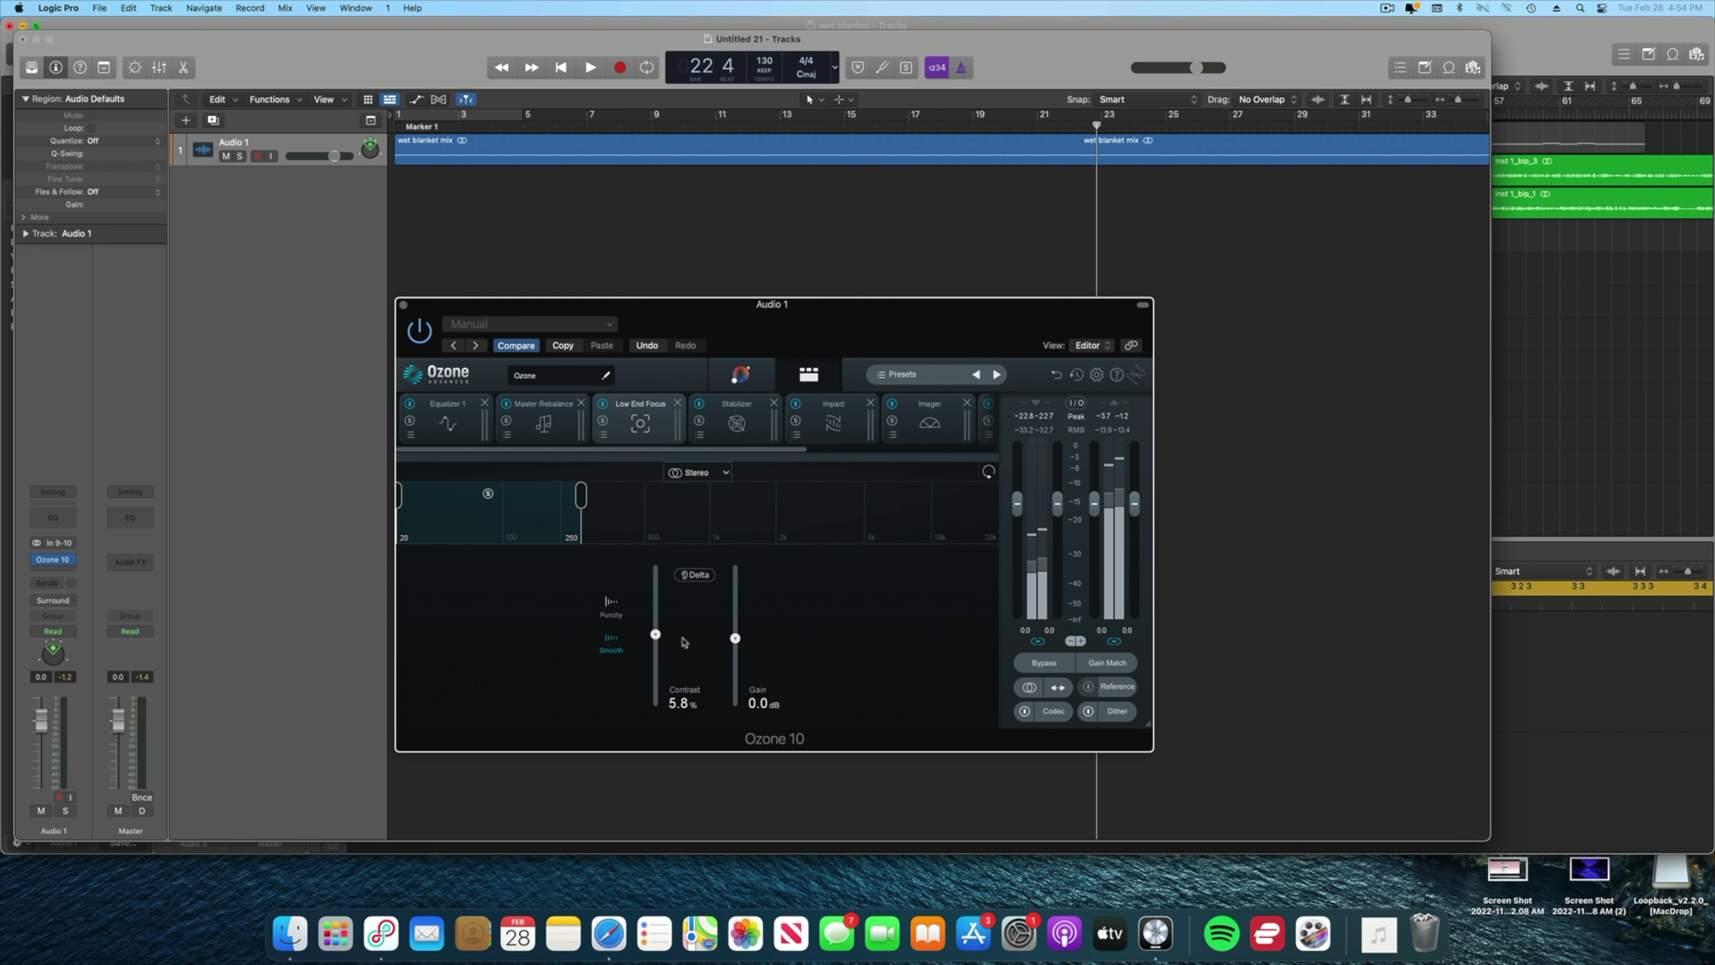
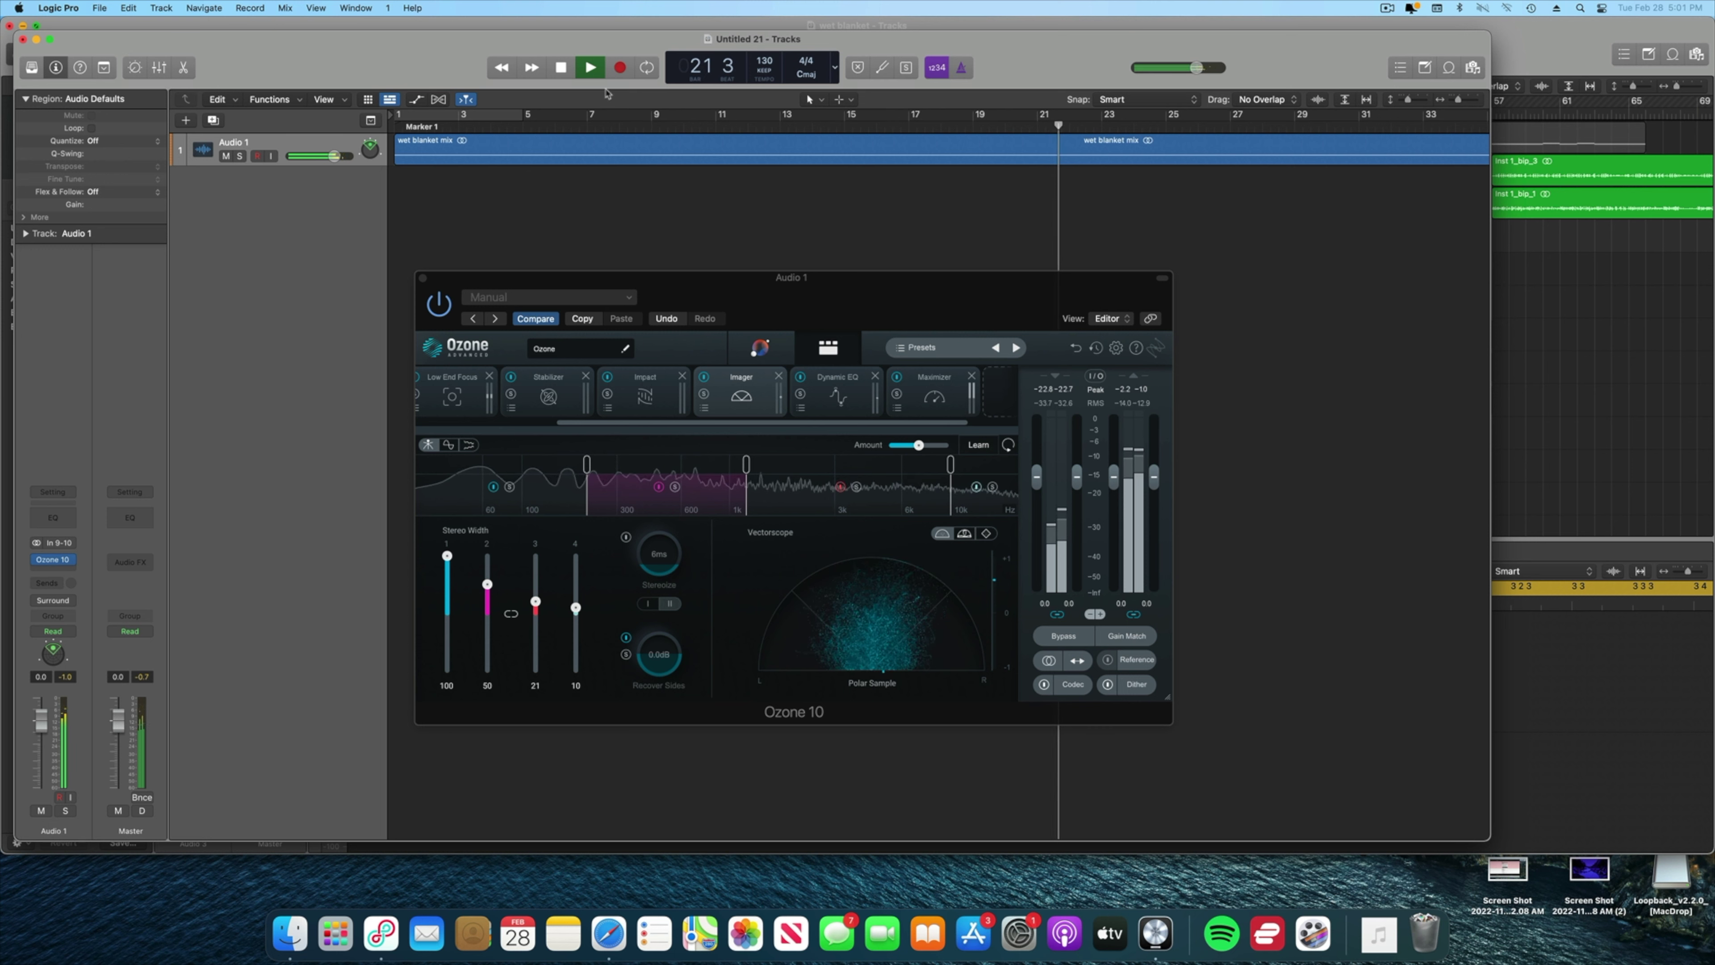
- Stop playback, return to the project start and close the Ozone window
click(559, 68)
click(559, 67)
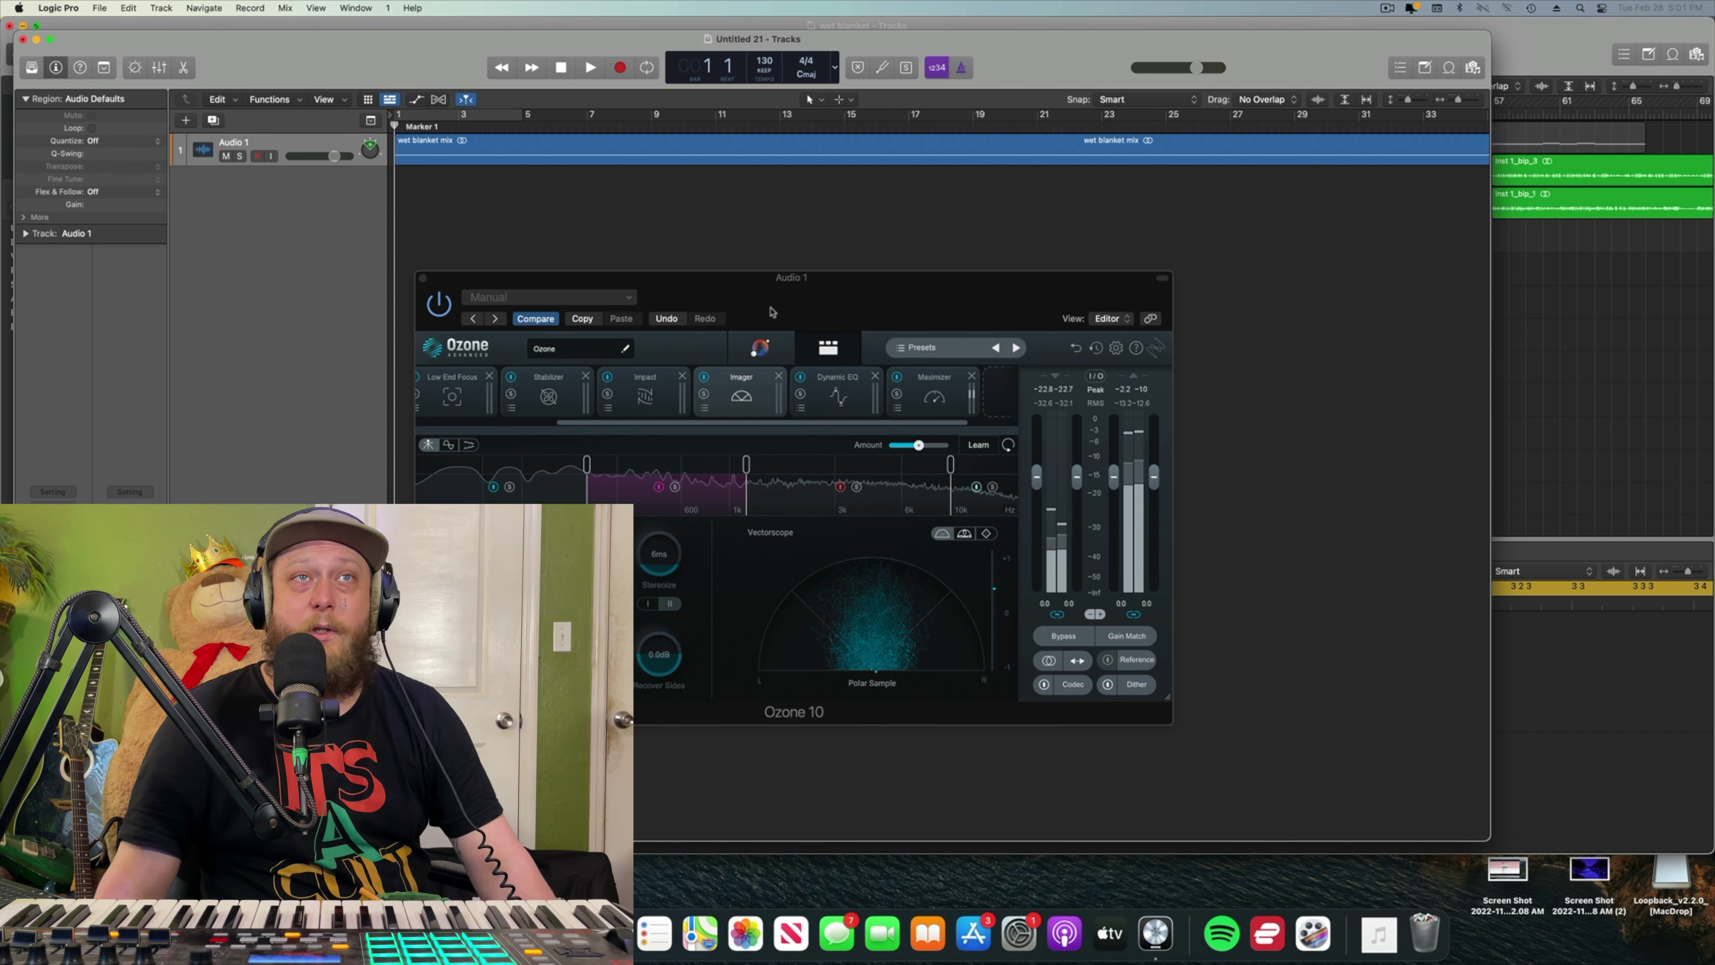
click(423, 278)
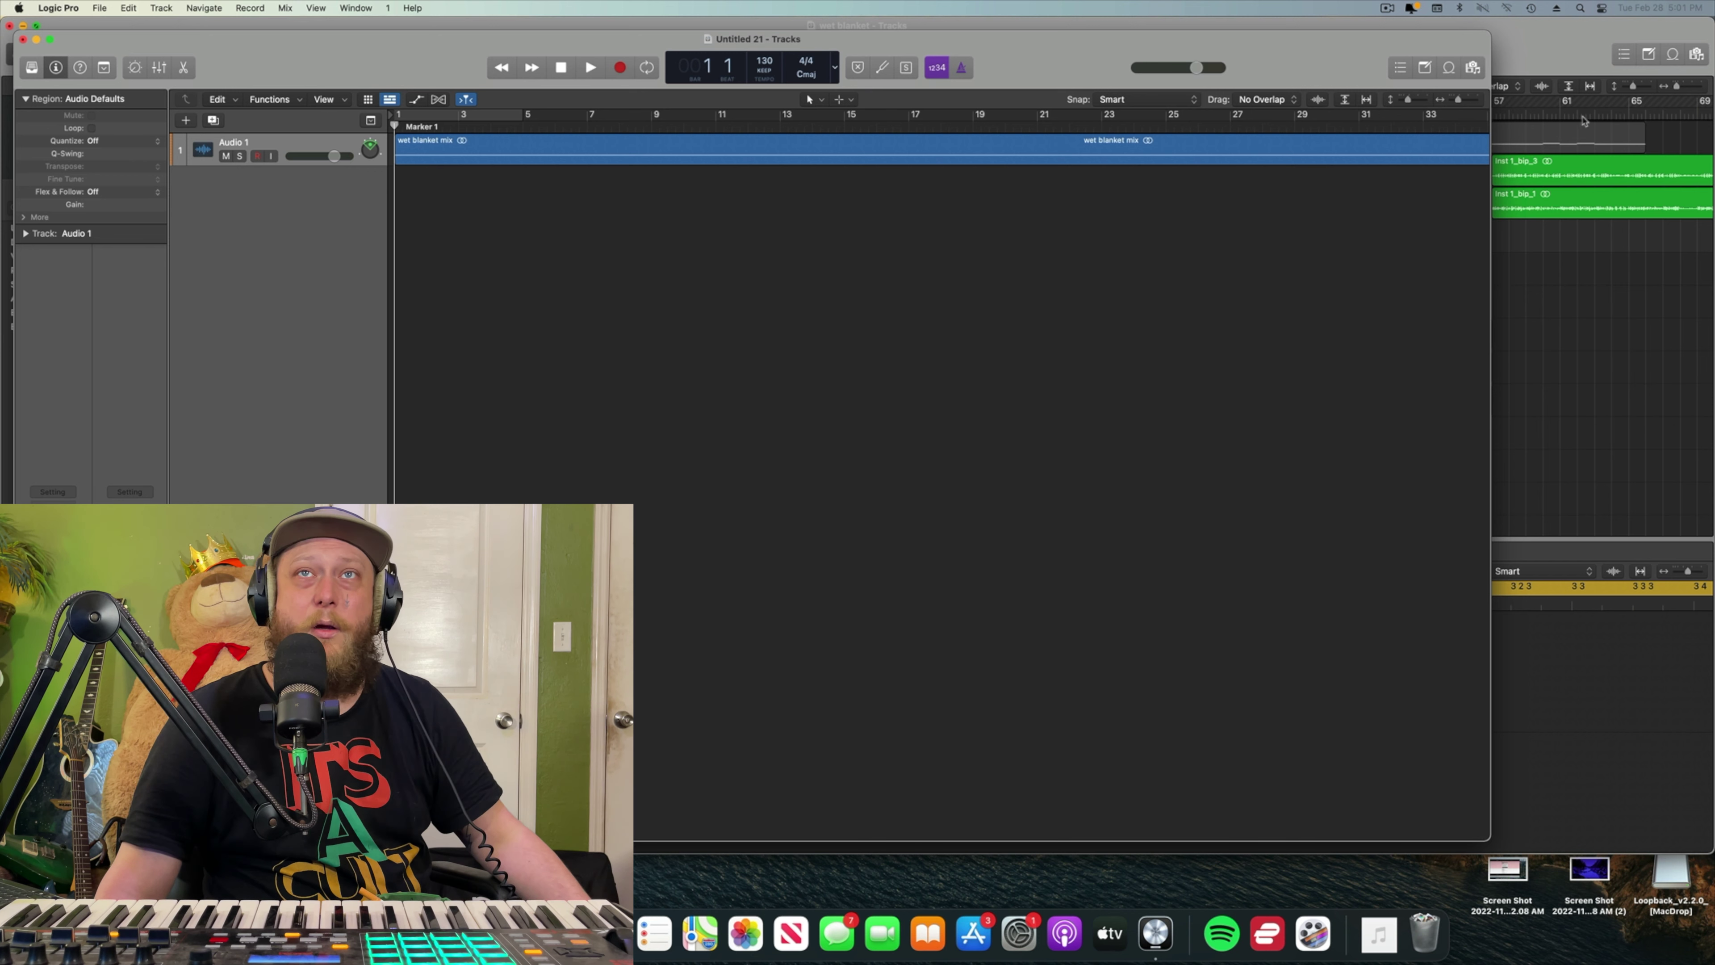
- Switch to the wet blanket project, look through its tracks and select the SoCal drum track on track 10
click(1539, 62)
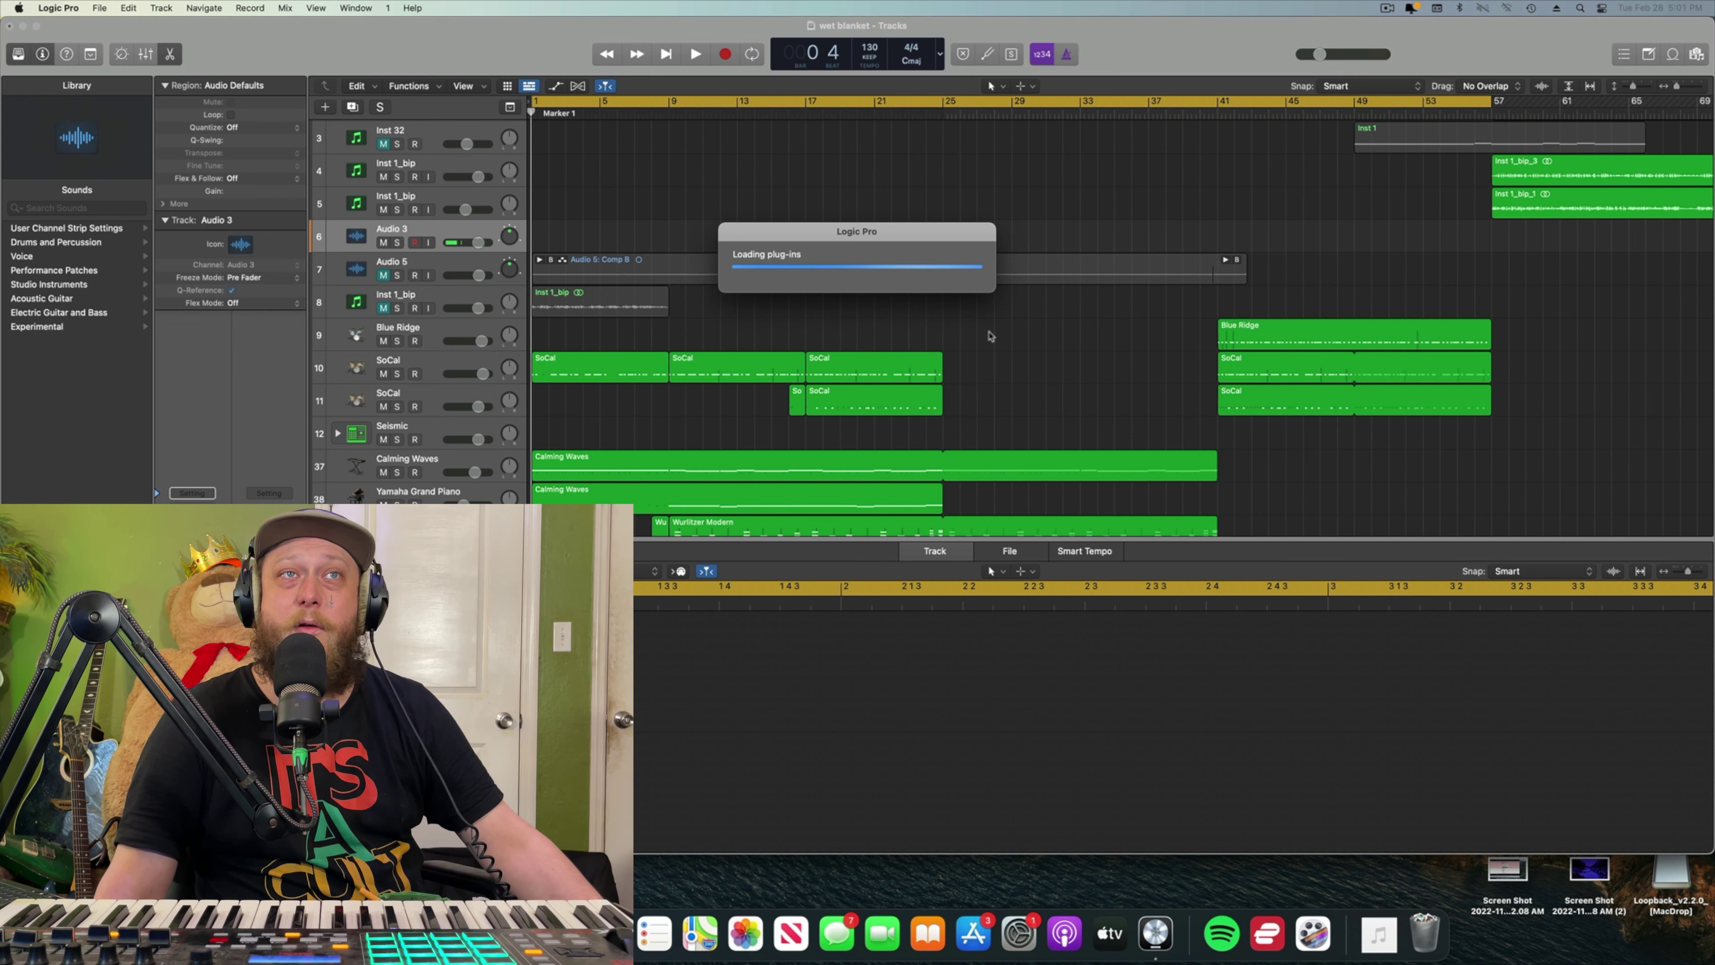
scroll(990, 336, down, 4)
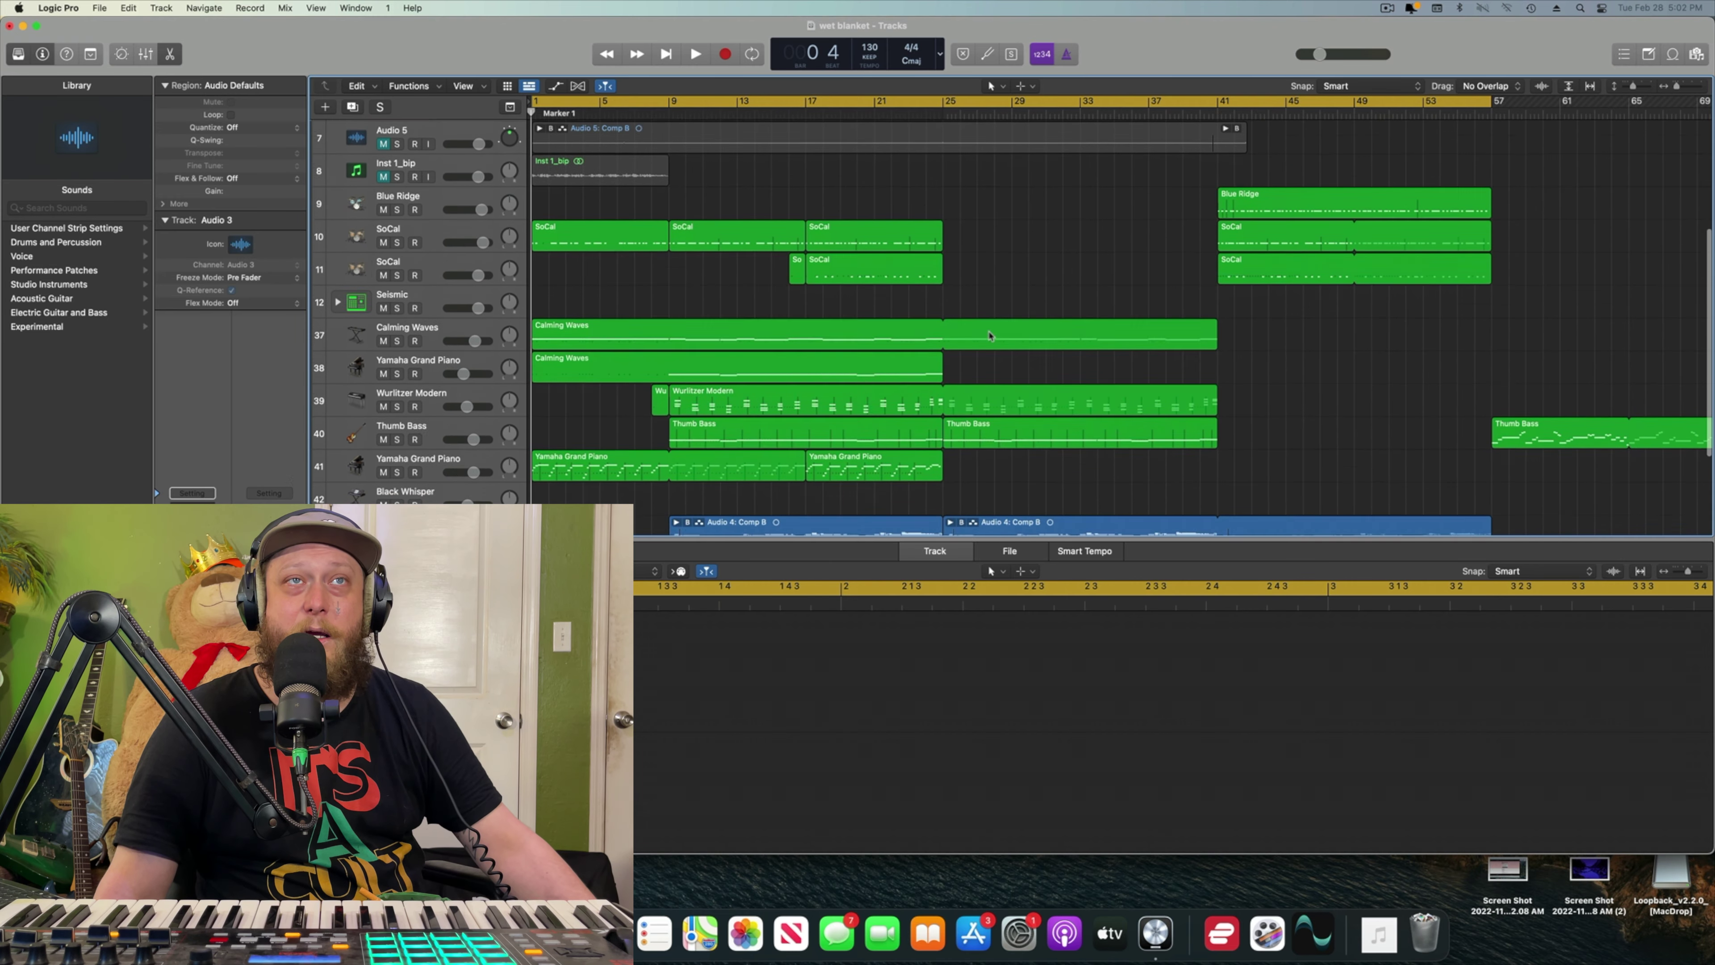
scroll(990, 335, down, 1)
scroll(989, 336, down, 3)
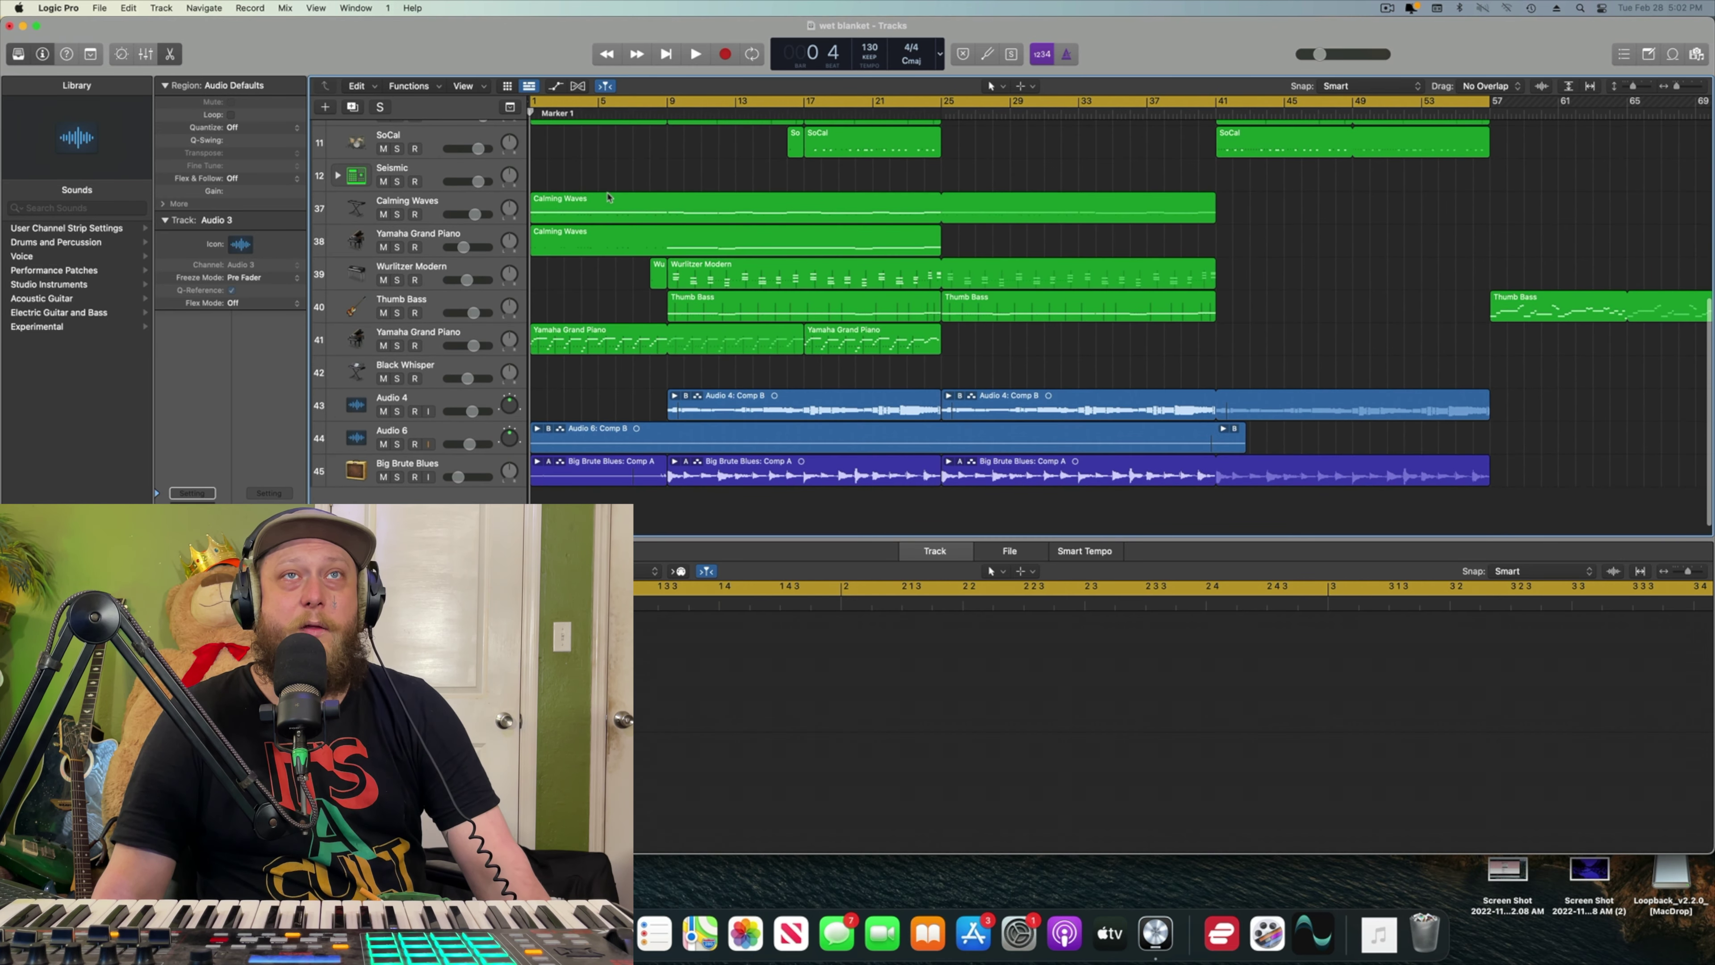
scroll(646, 290, up, 4)
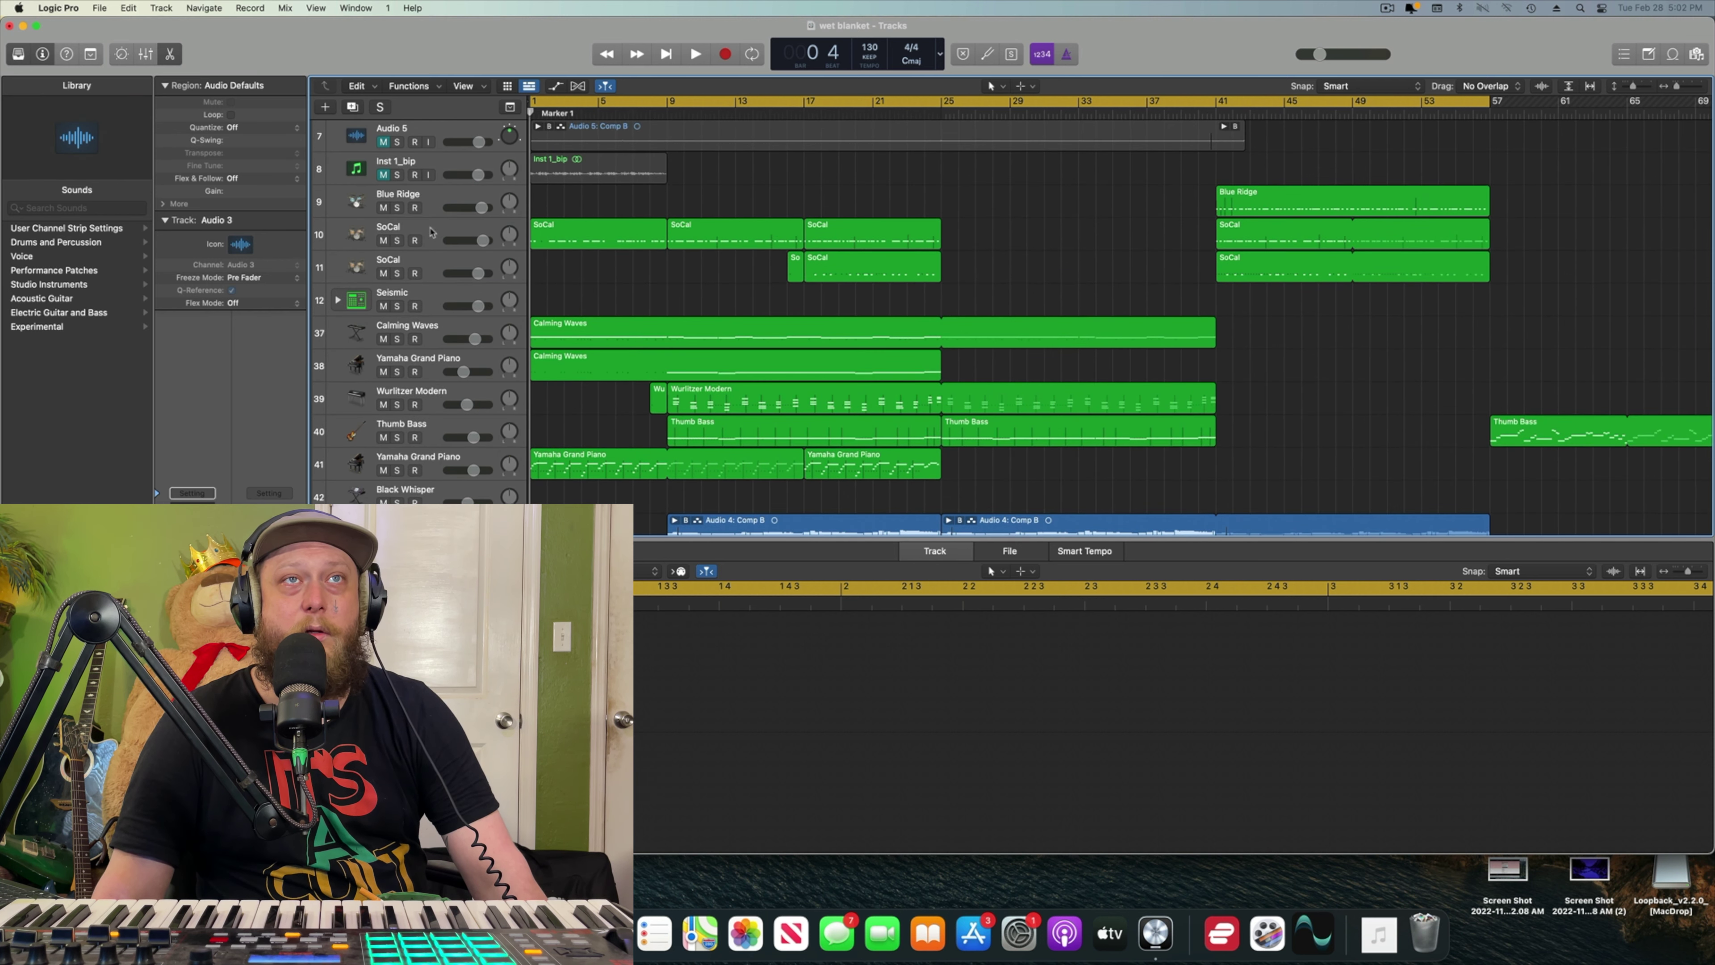
click(445, 233)
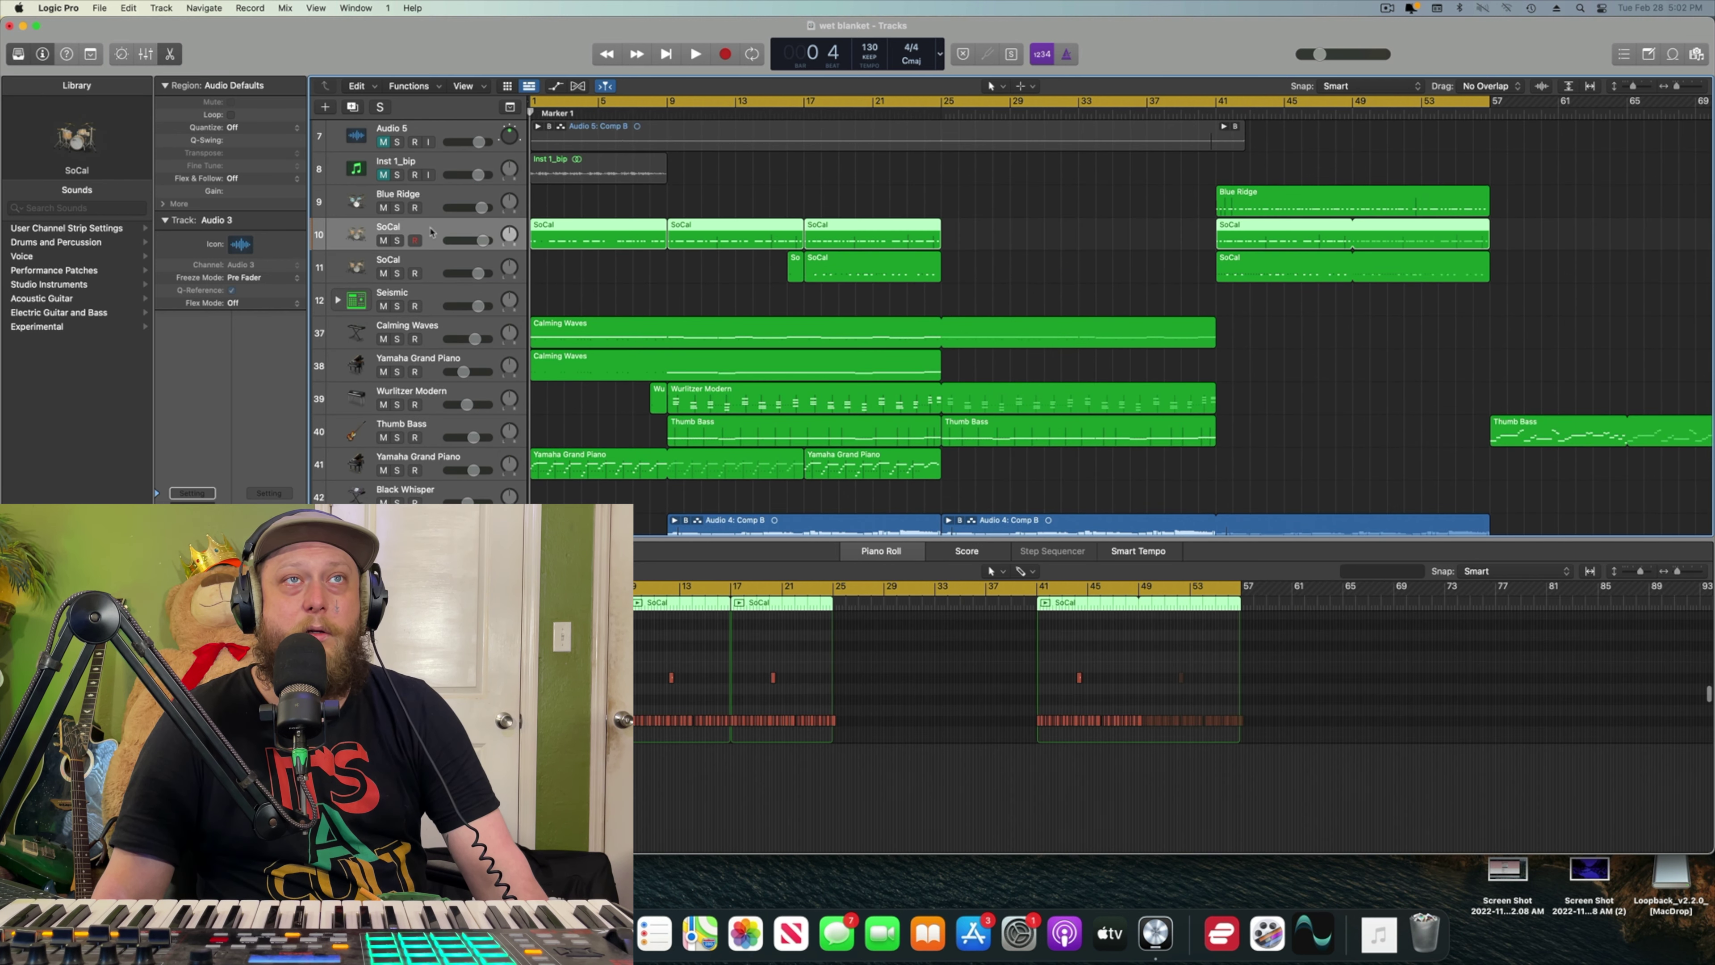
- Show track automation, raise the track 10 SoCal volume line to +0.9 dB and slightly lower the volume line on track 11
click(555, 86)
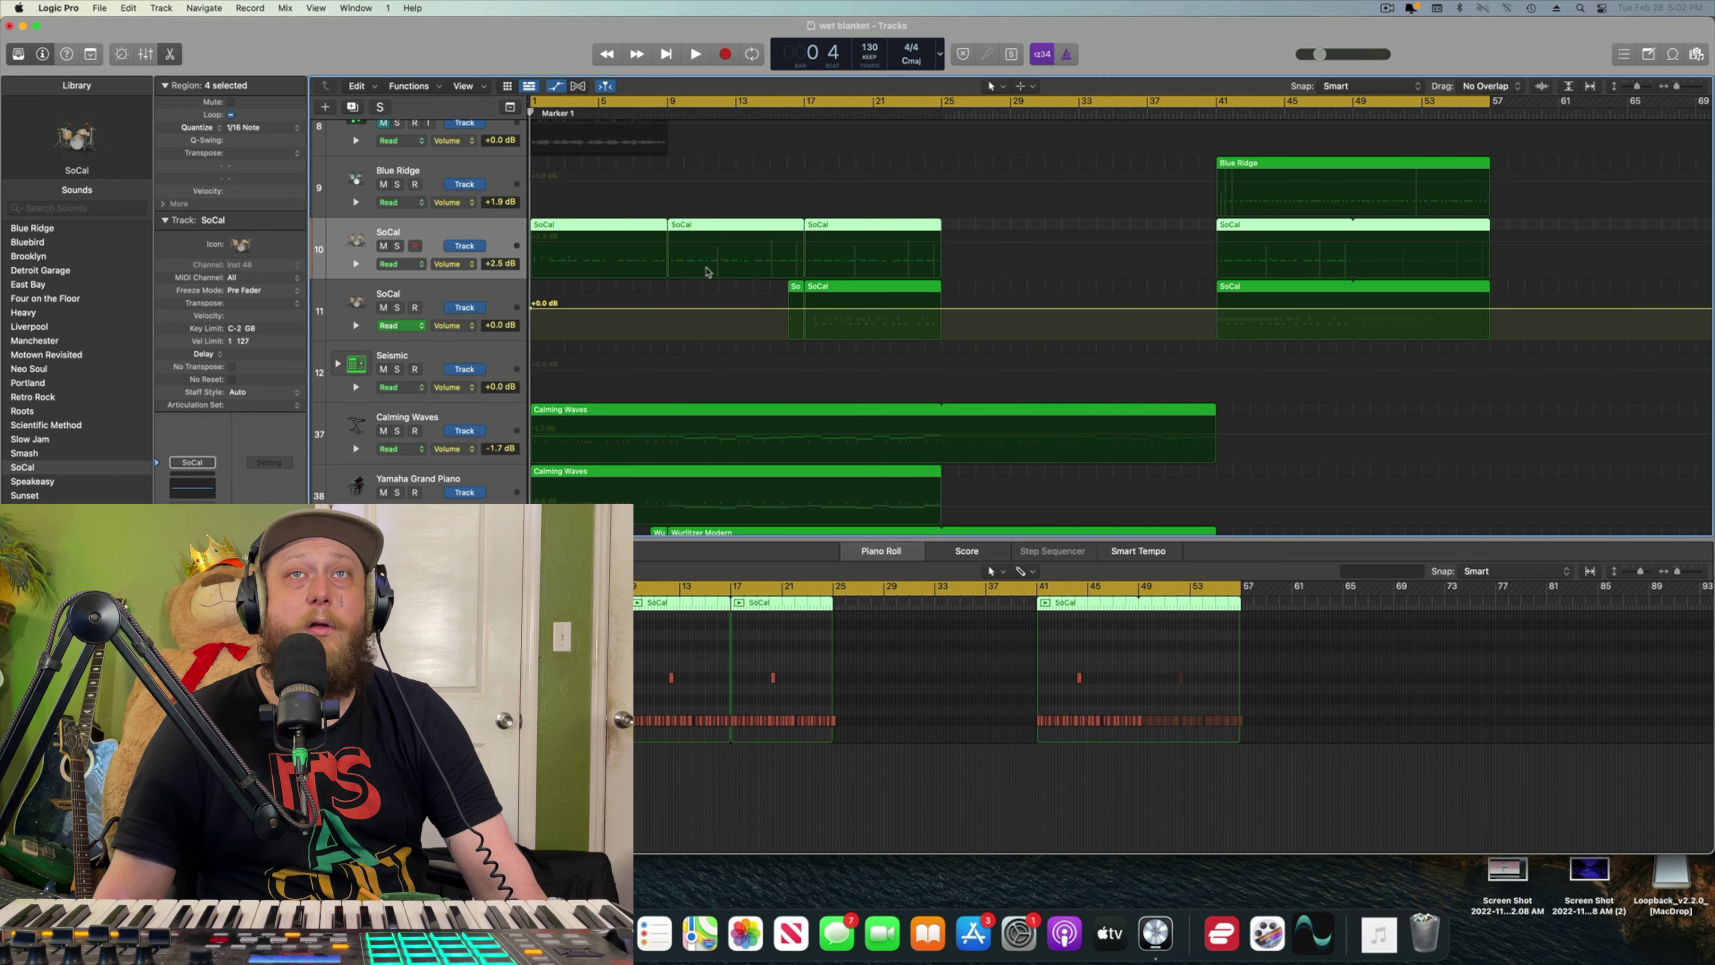
click(563, 242)
drag(564, 242, 564, 246)
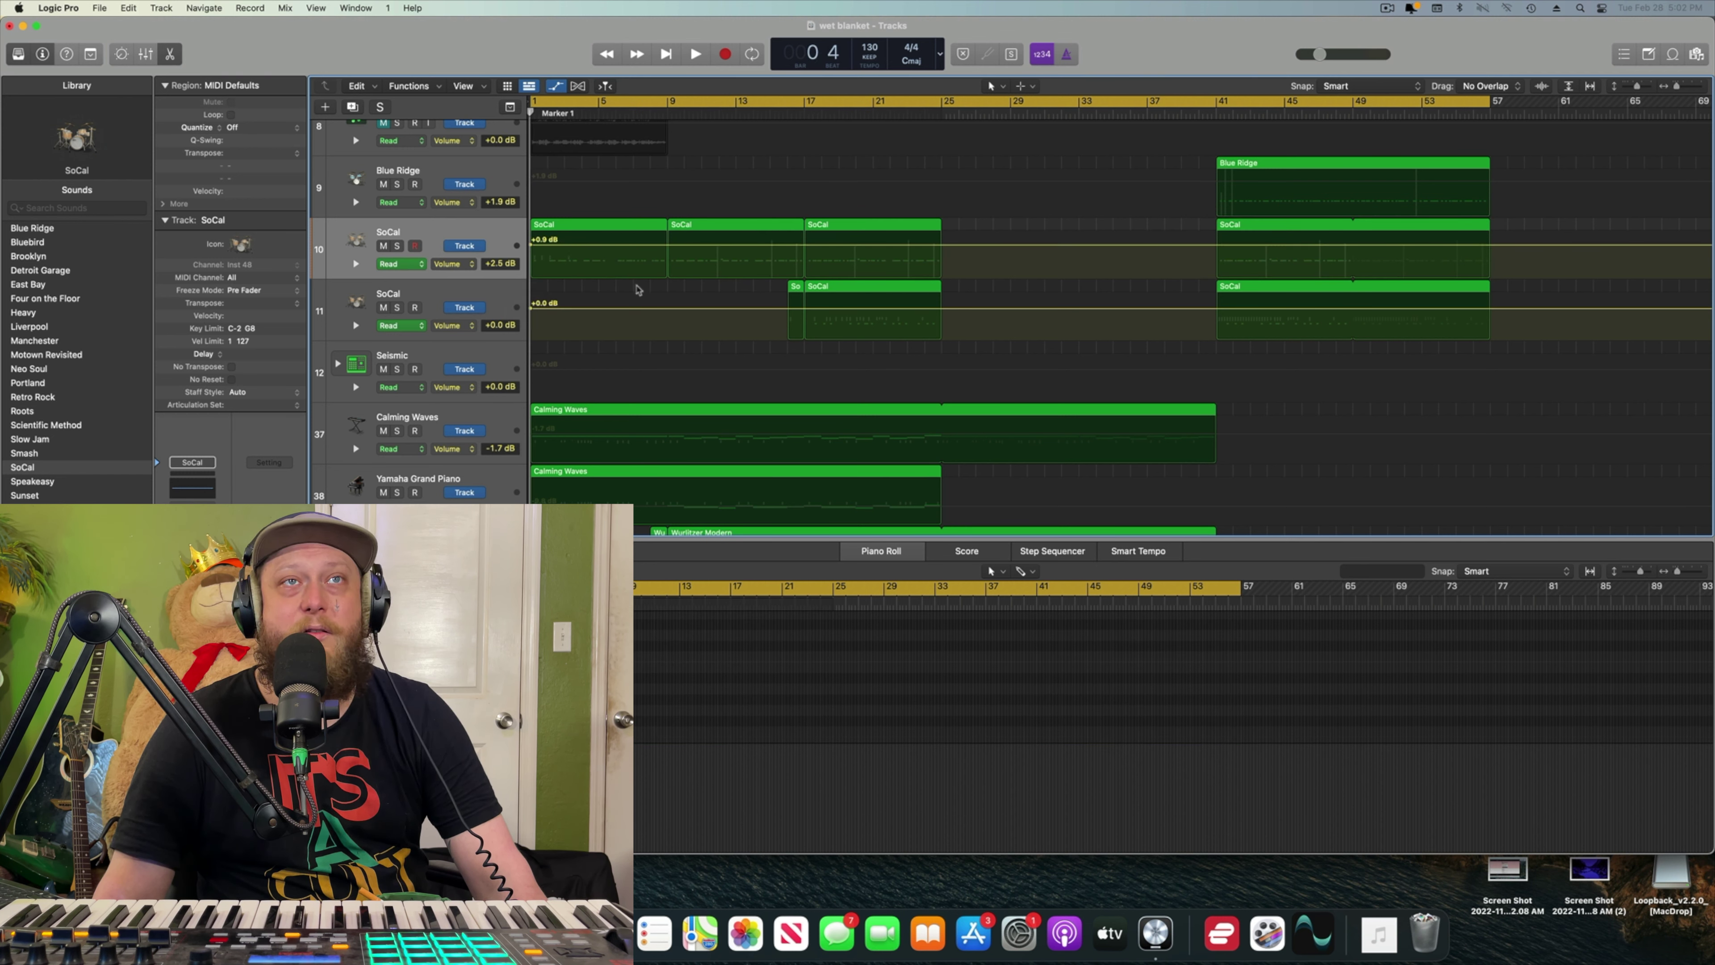
drag(669, 310, 670, 315)
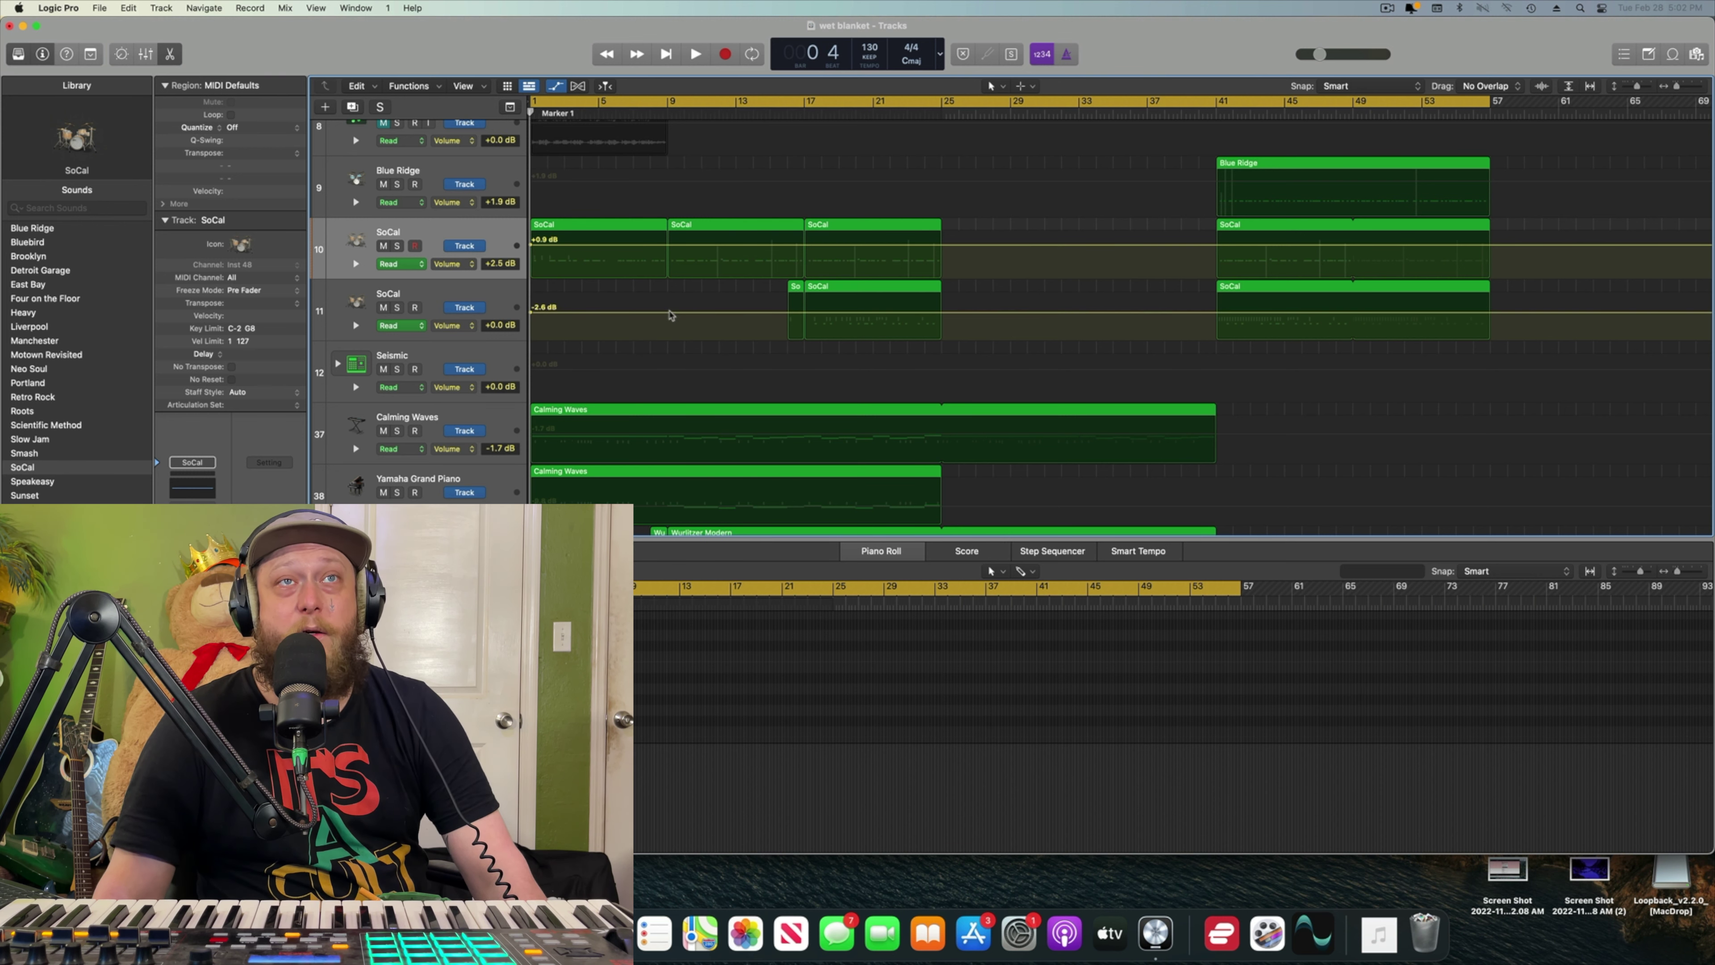
click(557, 86)
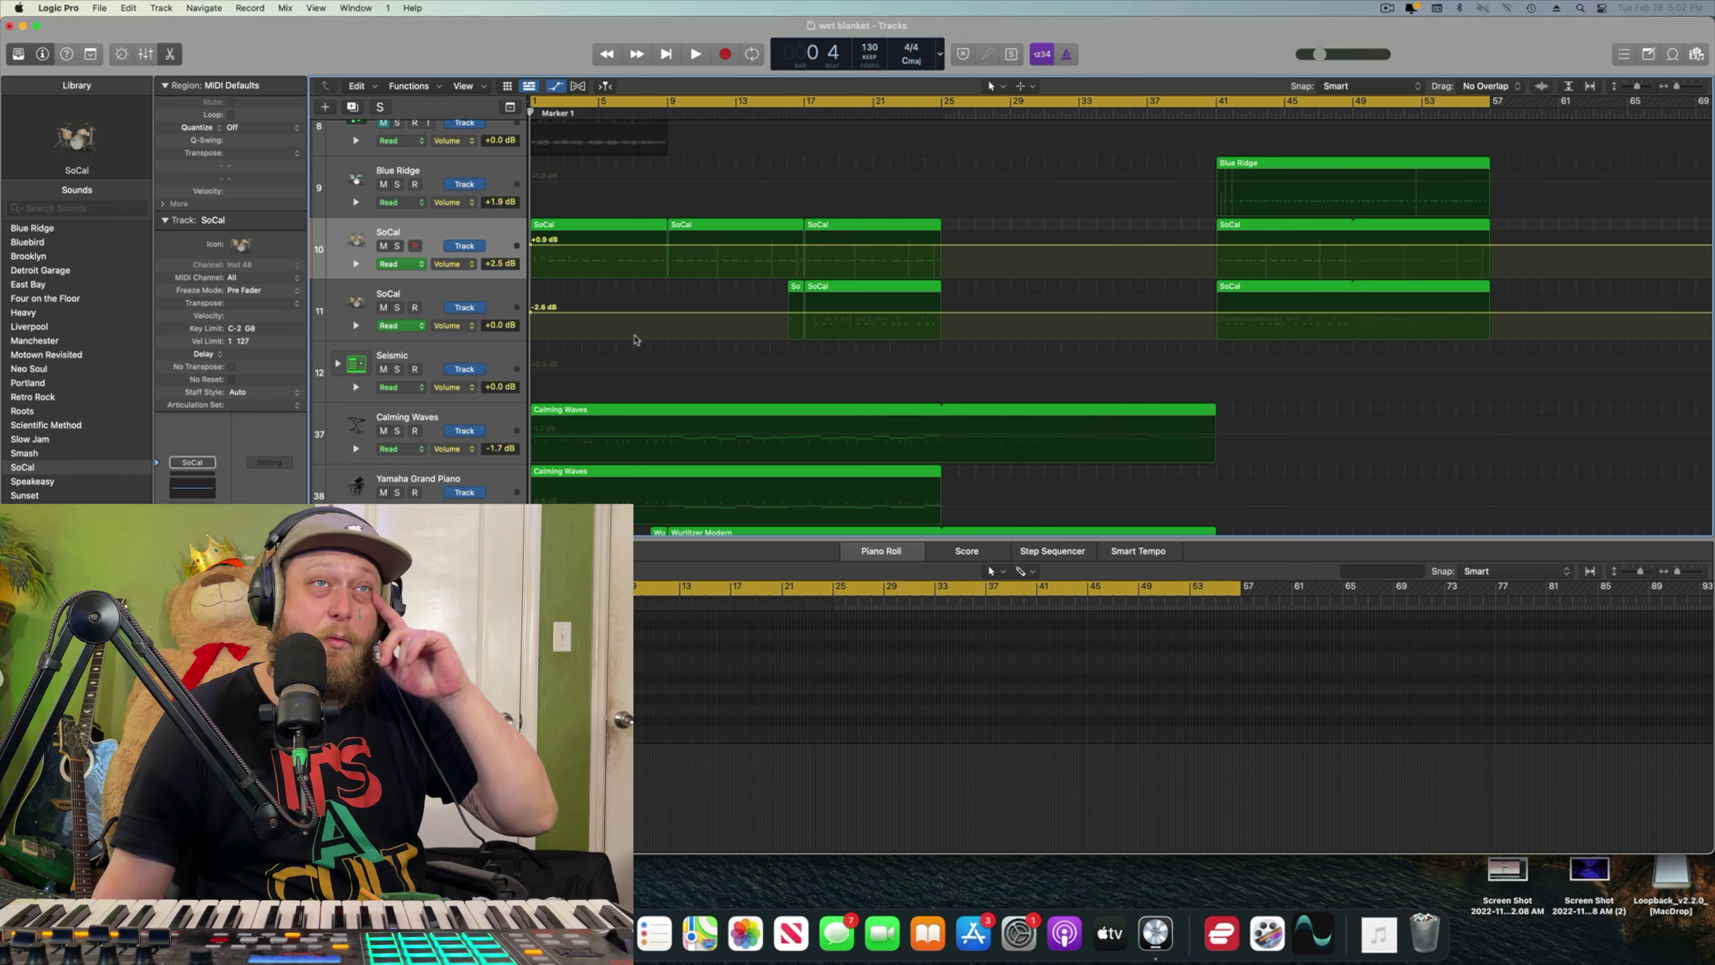
key(a)
- Raise the Thumb Bass volume automation before bar 25 to +0.9 dB
scroll(646, 371, down, 2)
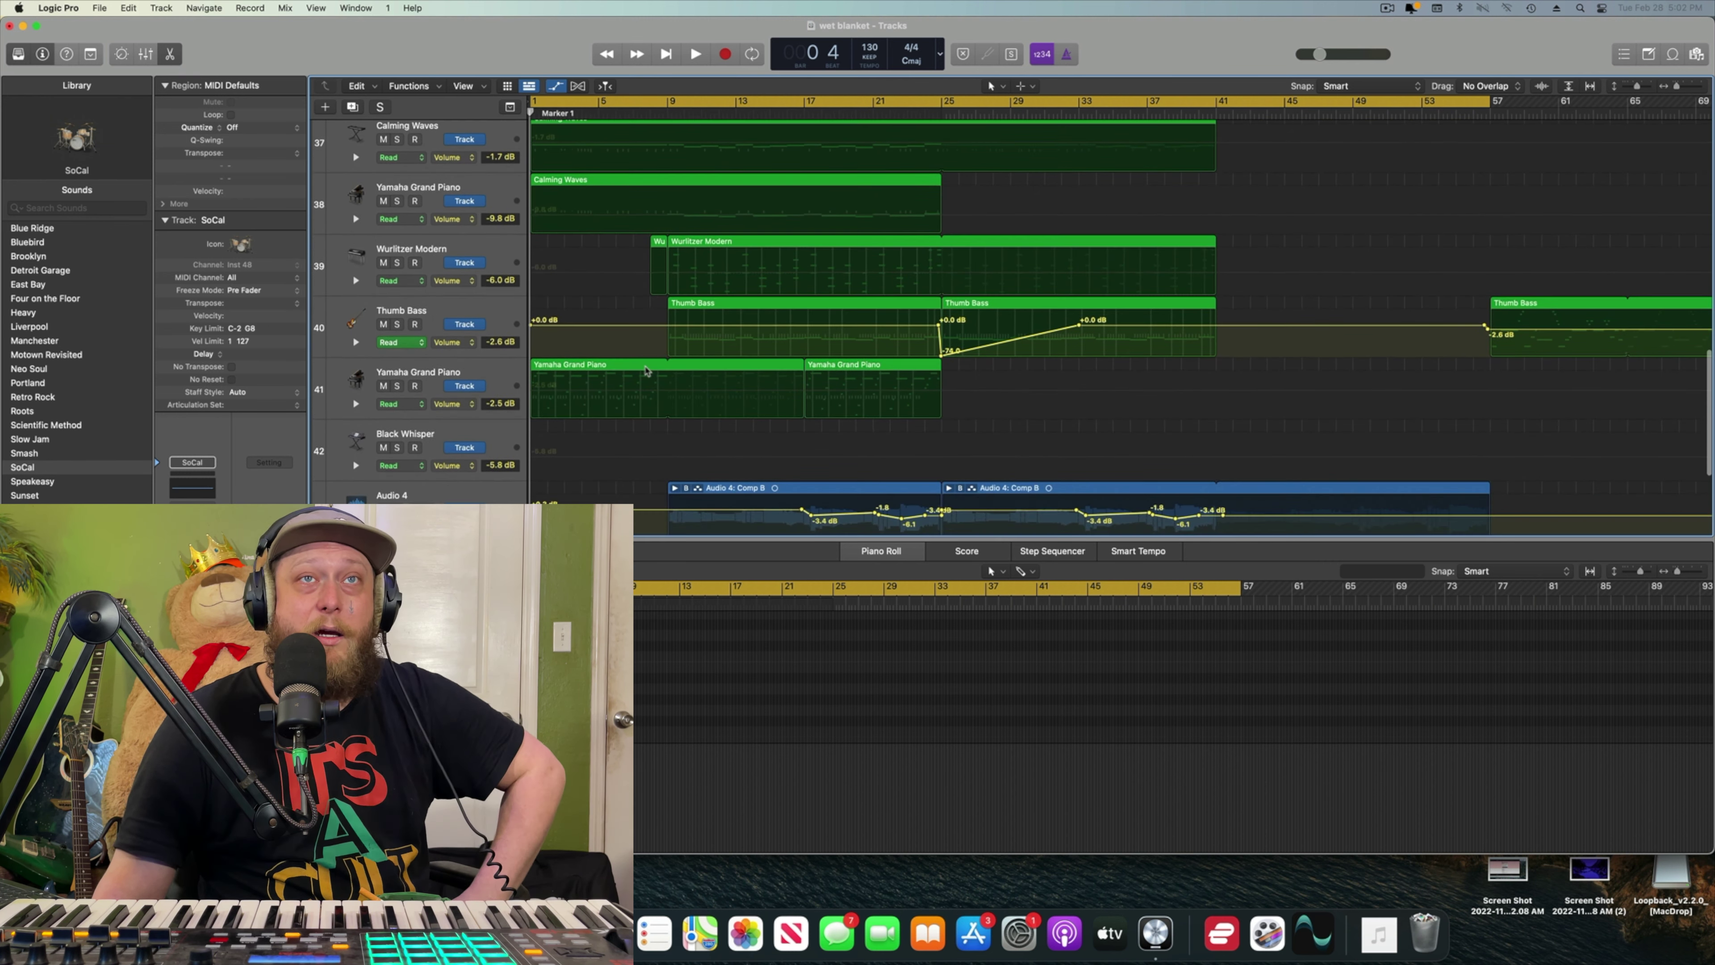
click(896, 327)
drag(896, 328, 896, 326)
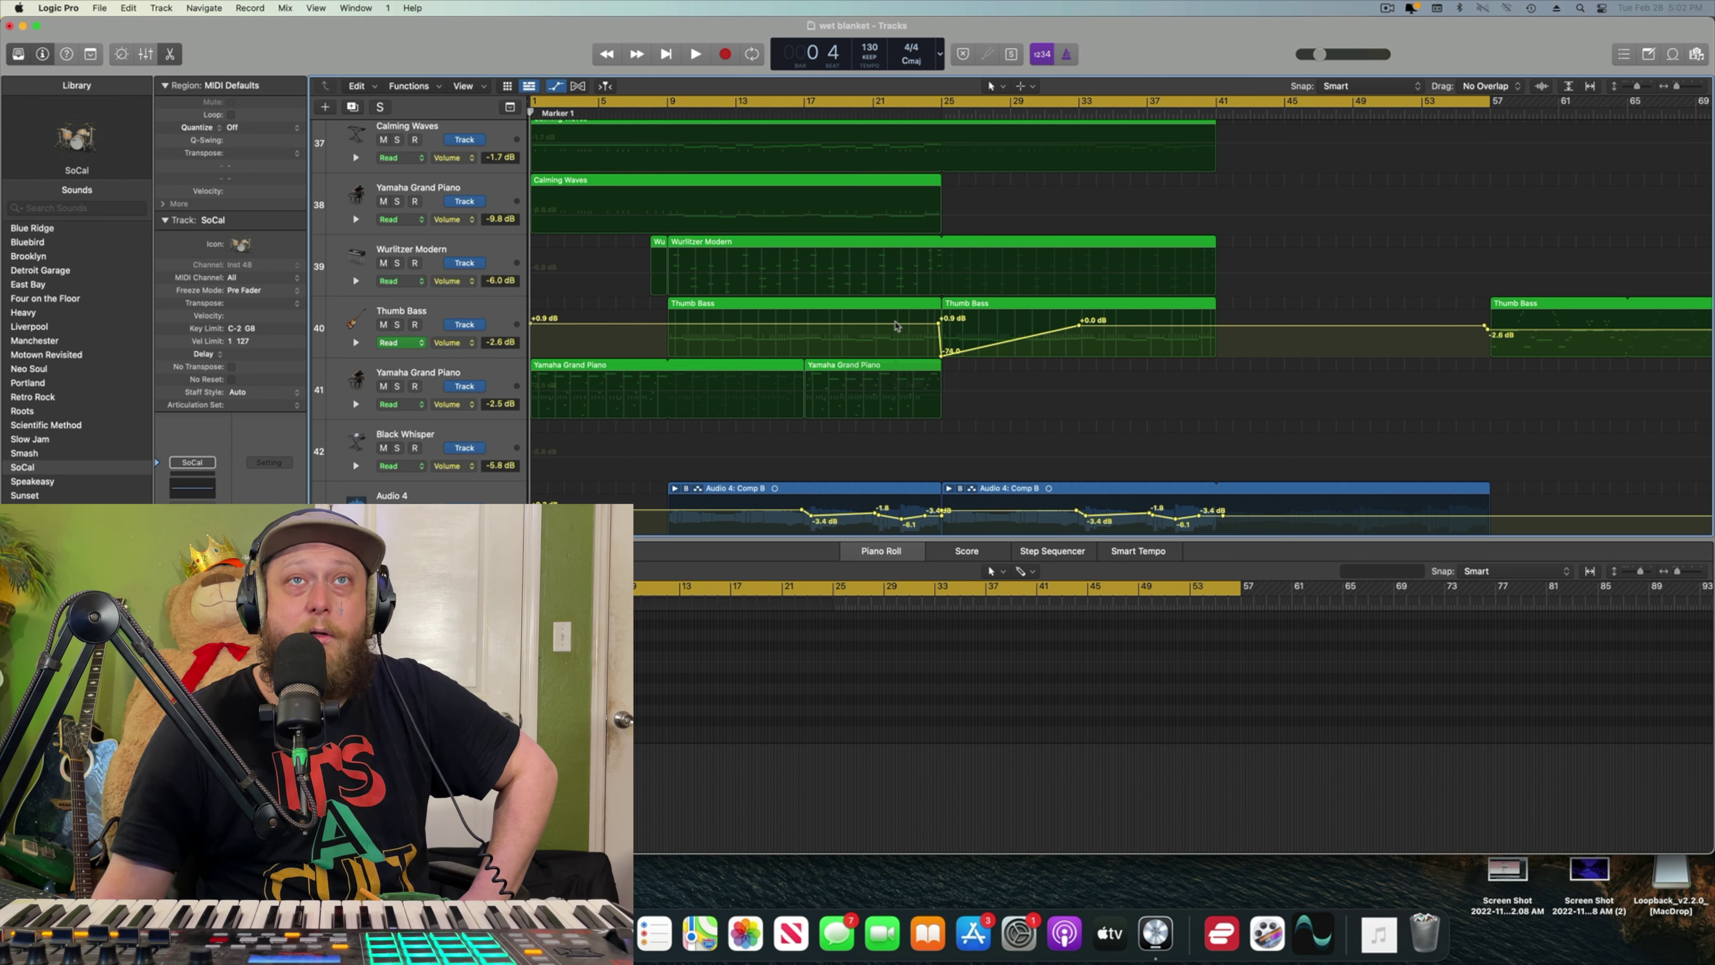
- Raise the Thumb Bass volume automation from bar 33 onward to +0.9 dB and return to the project start
click(1120, 327)
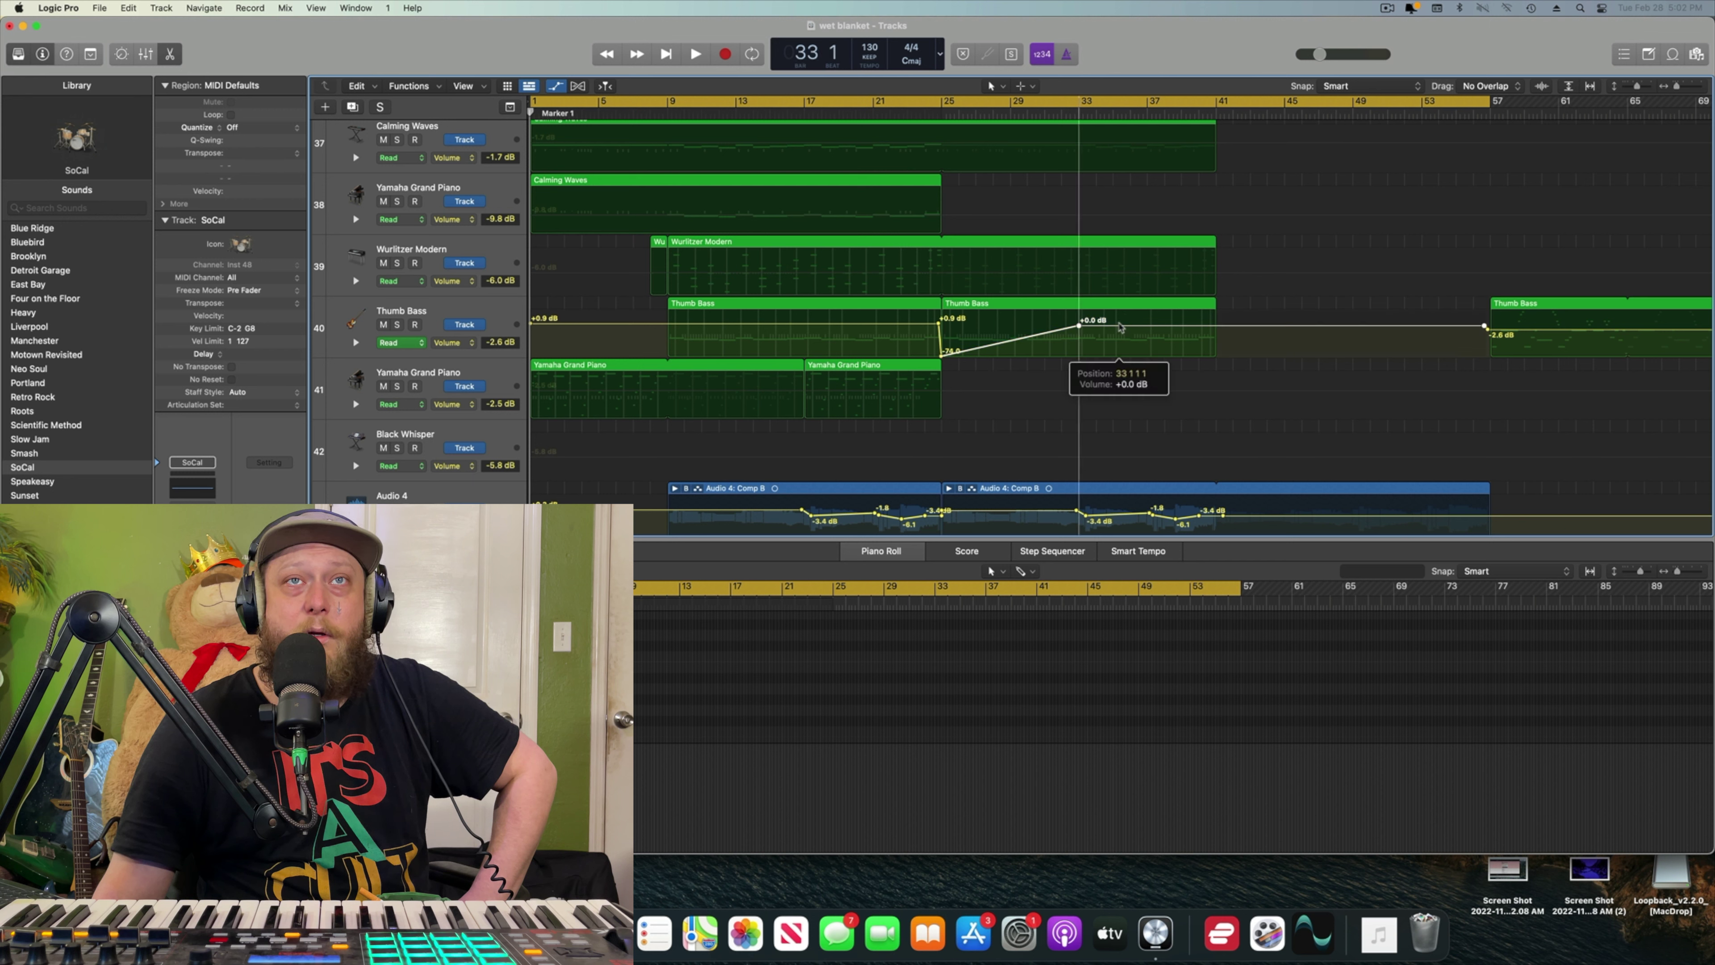
drag(1120, 327, 1120, 327)
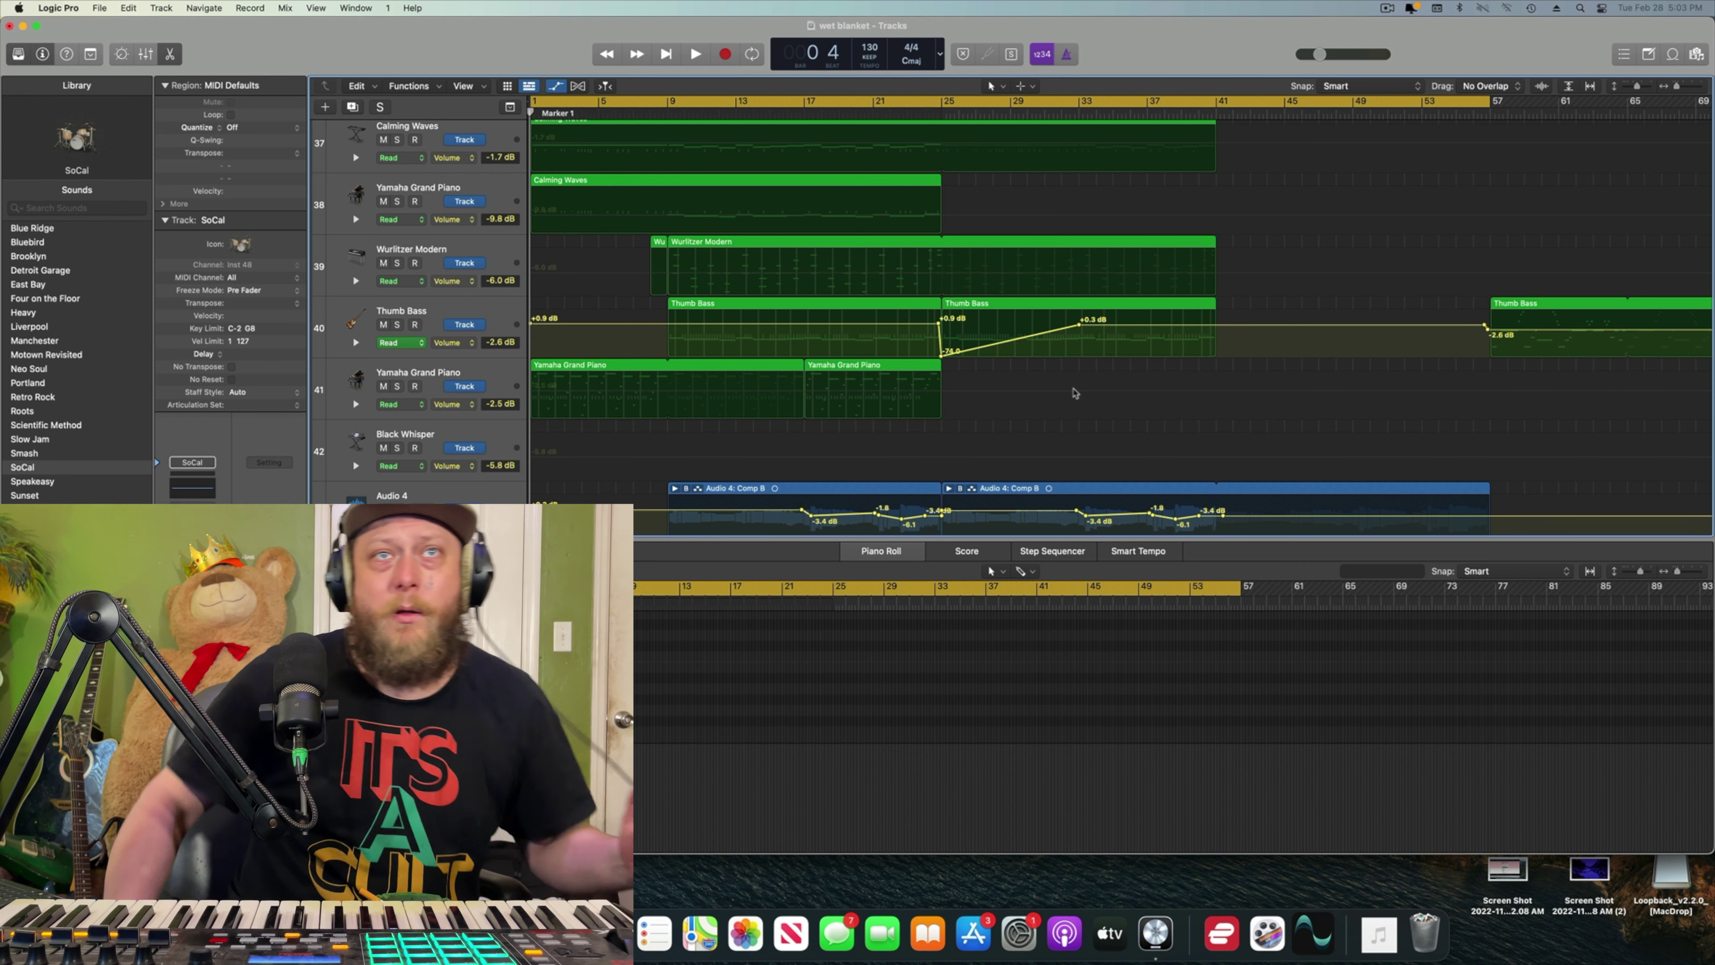
click(909, 328)
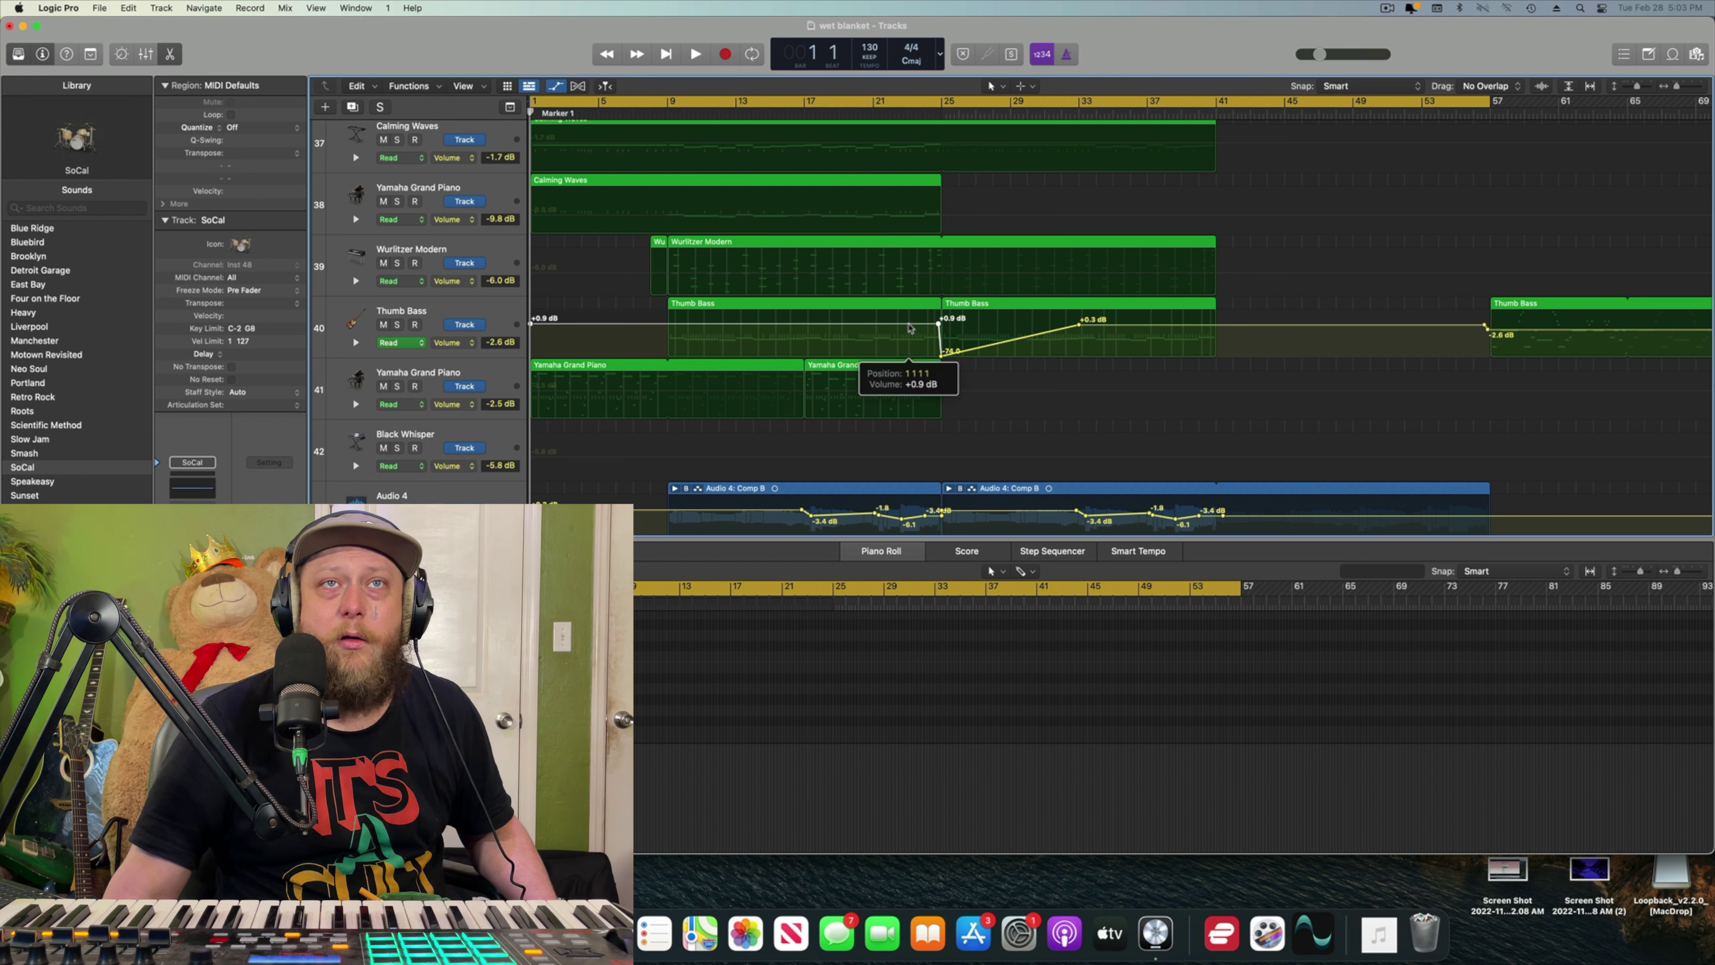
click(1116, 327)
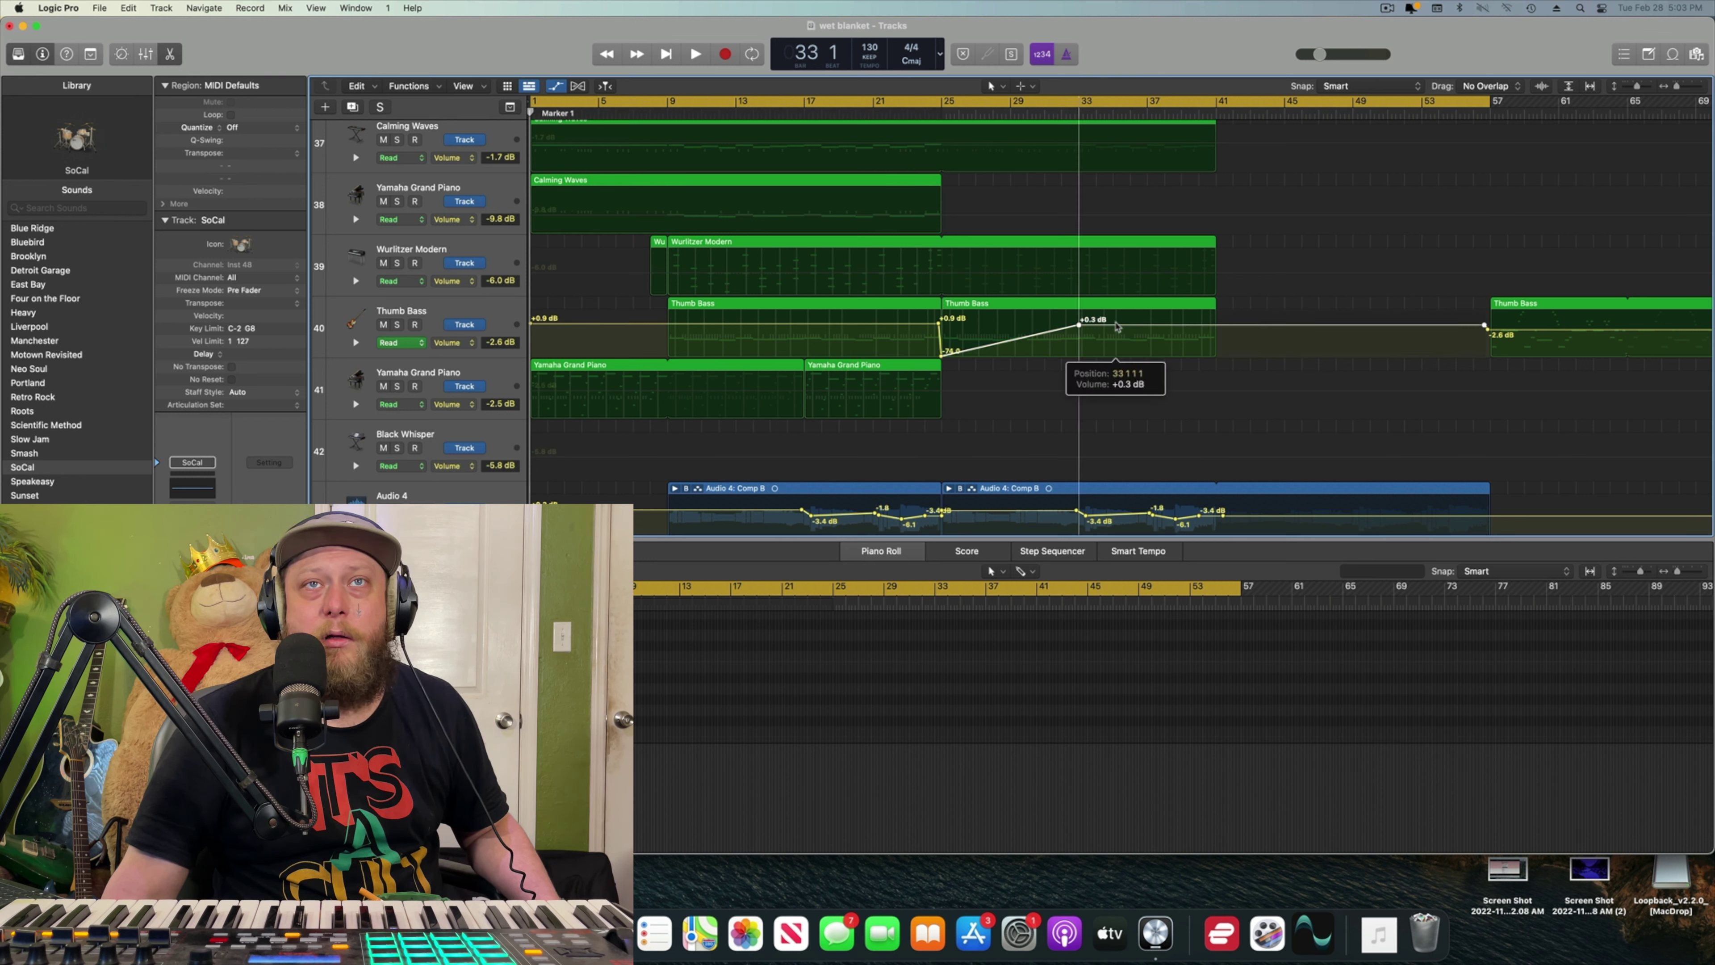
drag(1117, 327, 1117, 328)
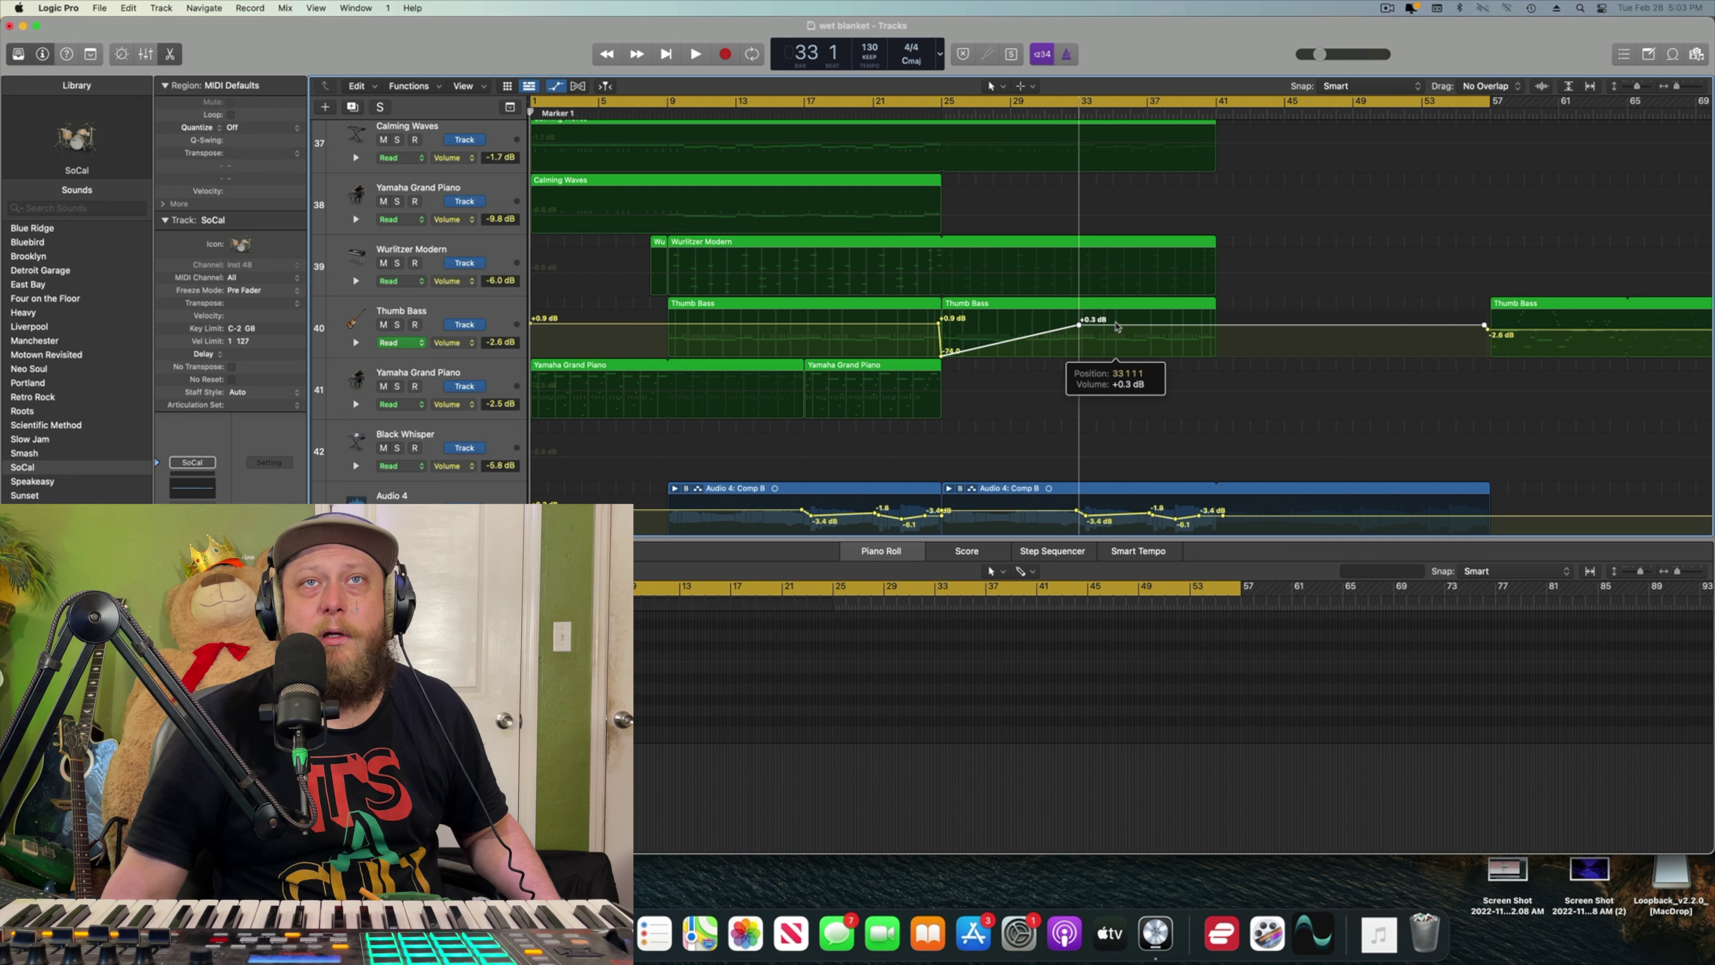
drag(1117, 326, 1117, 325)
key(Return)
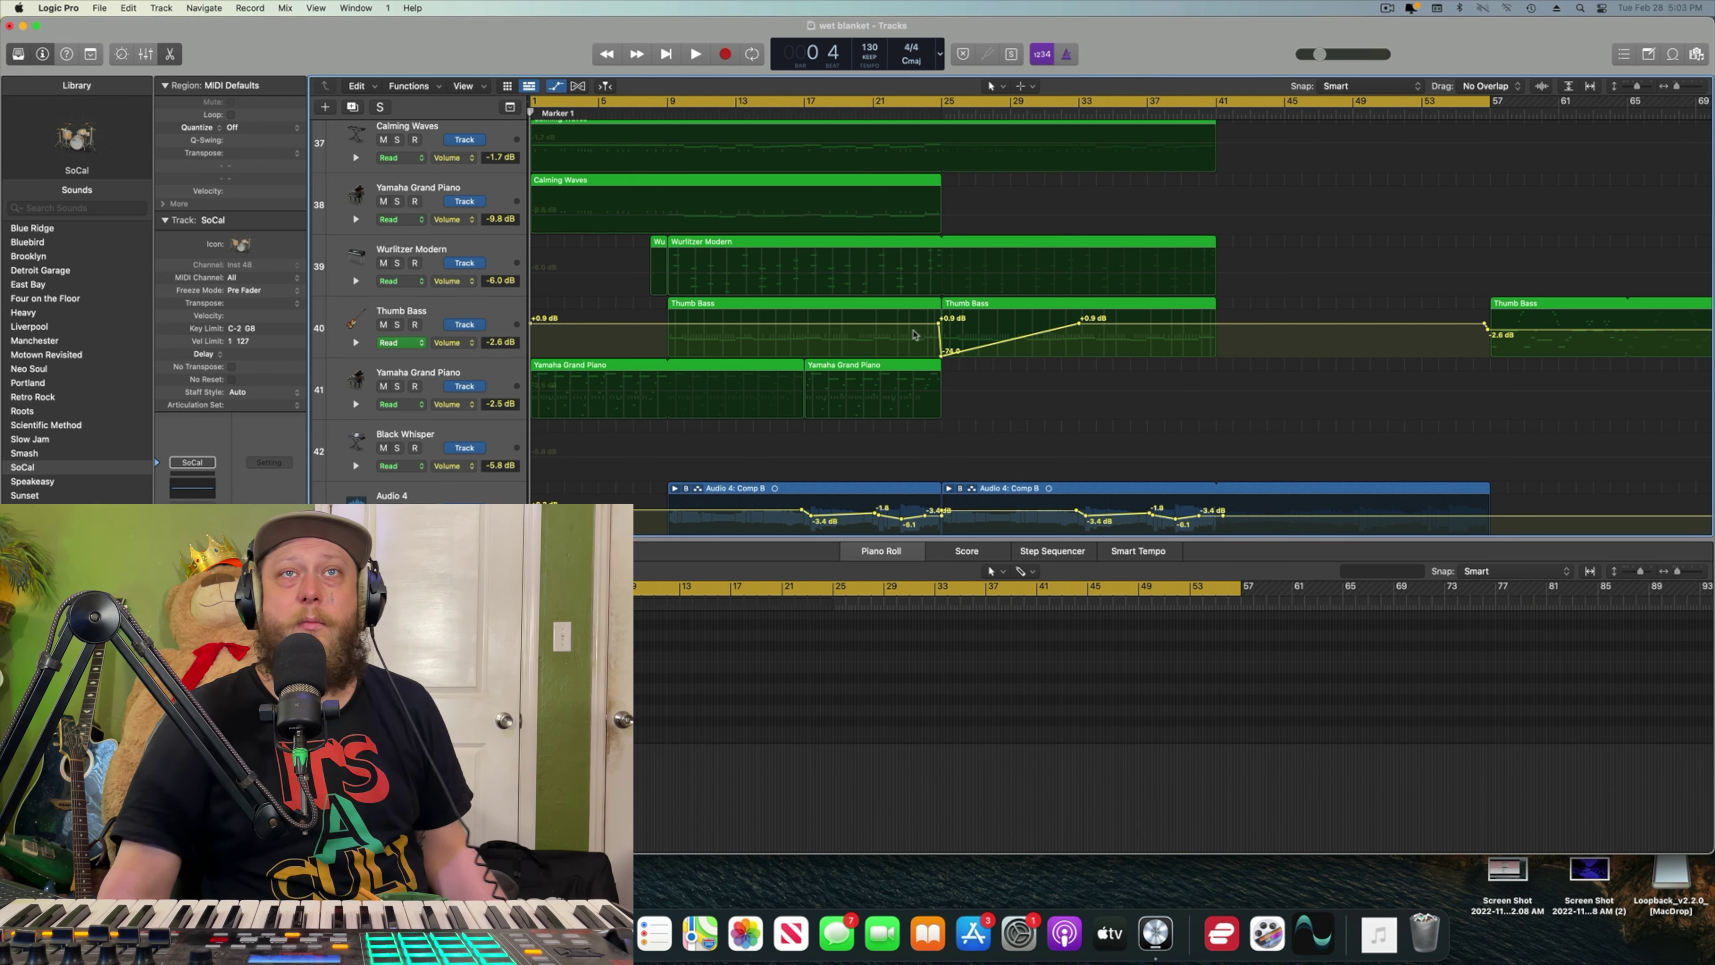
- Look through the remaining tracks' volume automation, return the playhead to bar 1 and hide the automation
scroll(1051, 391, down, 5)
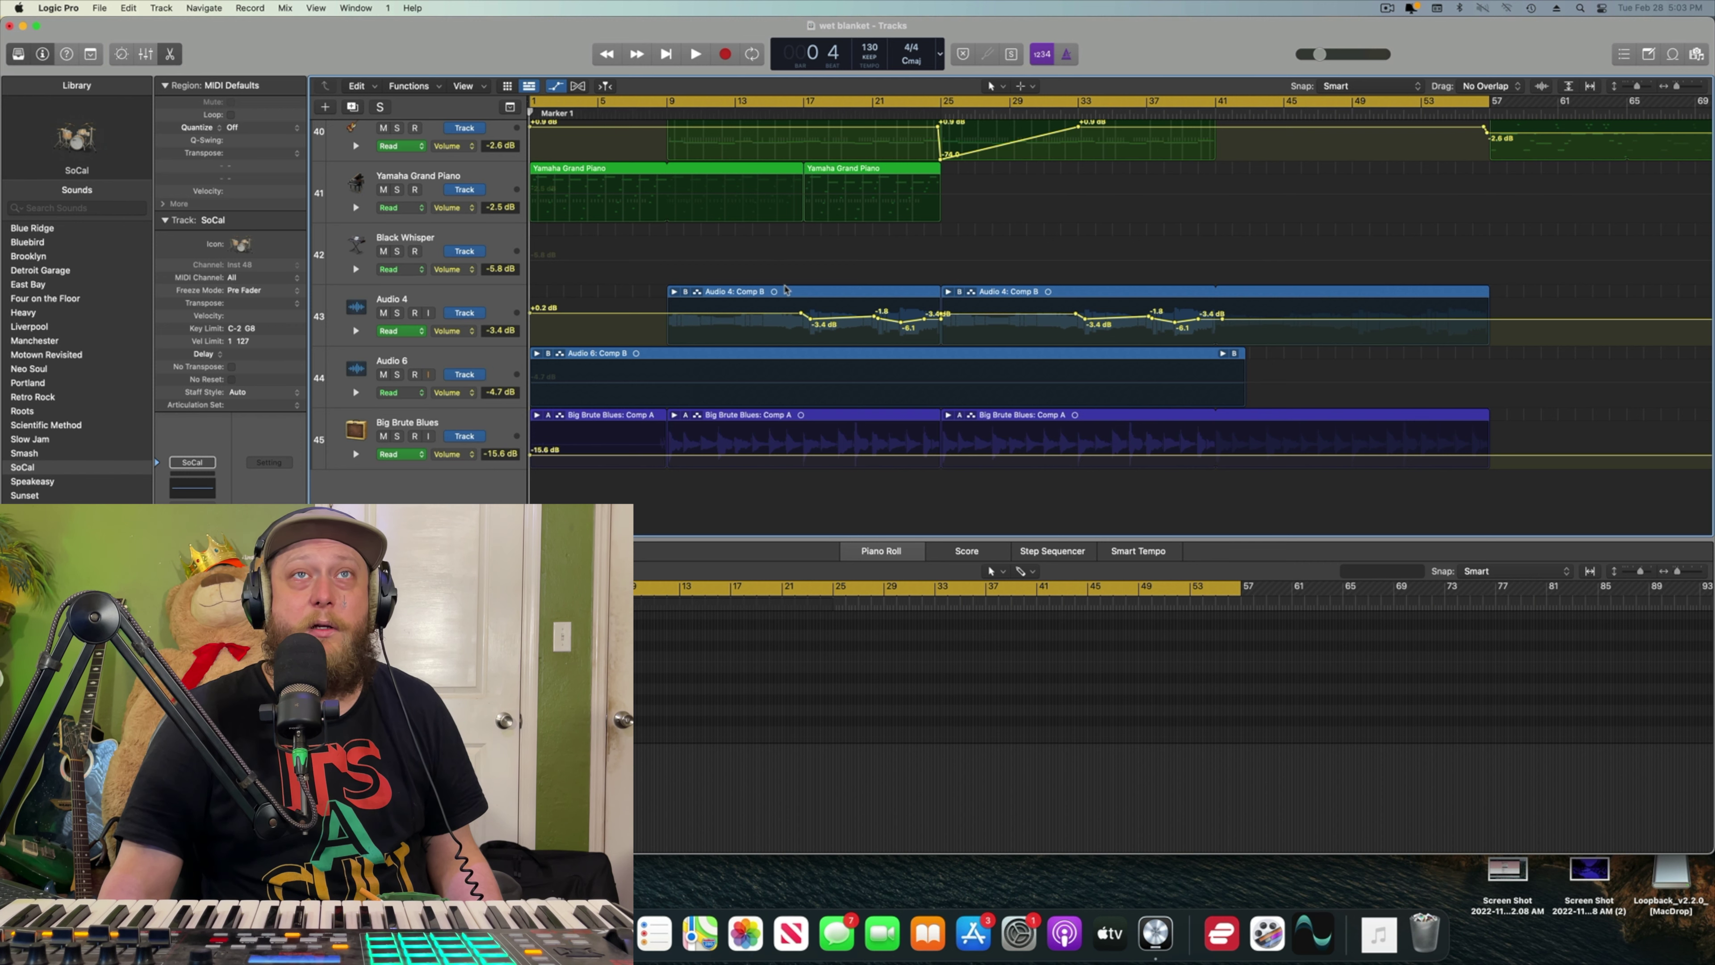
scroll(786, 289, up, 20)
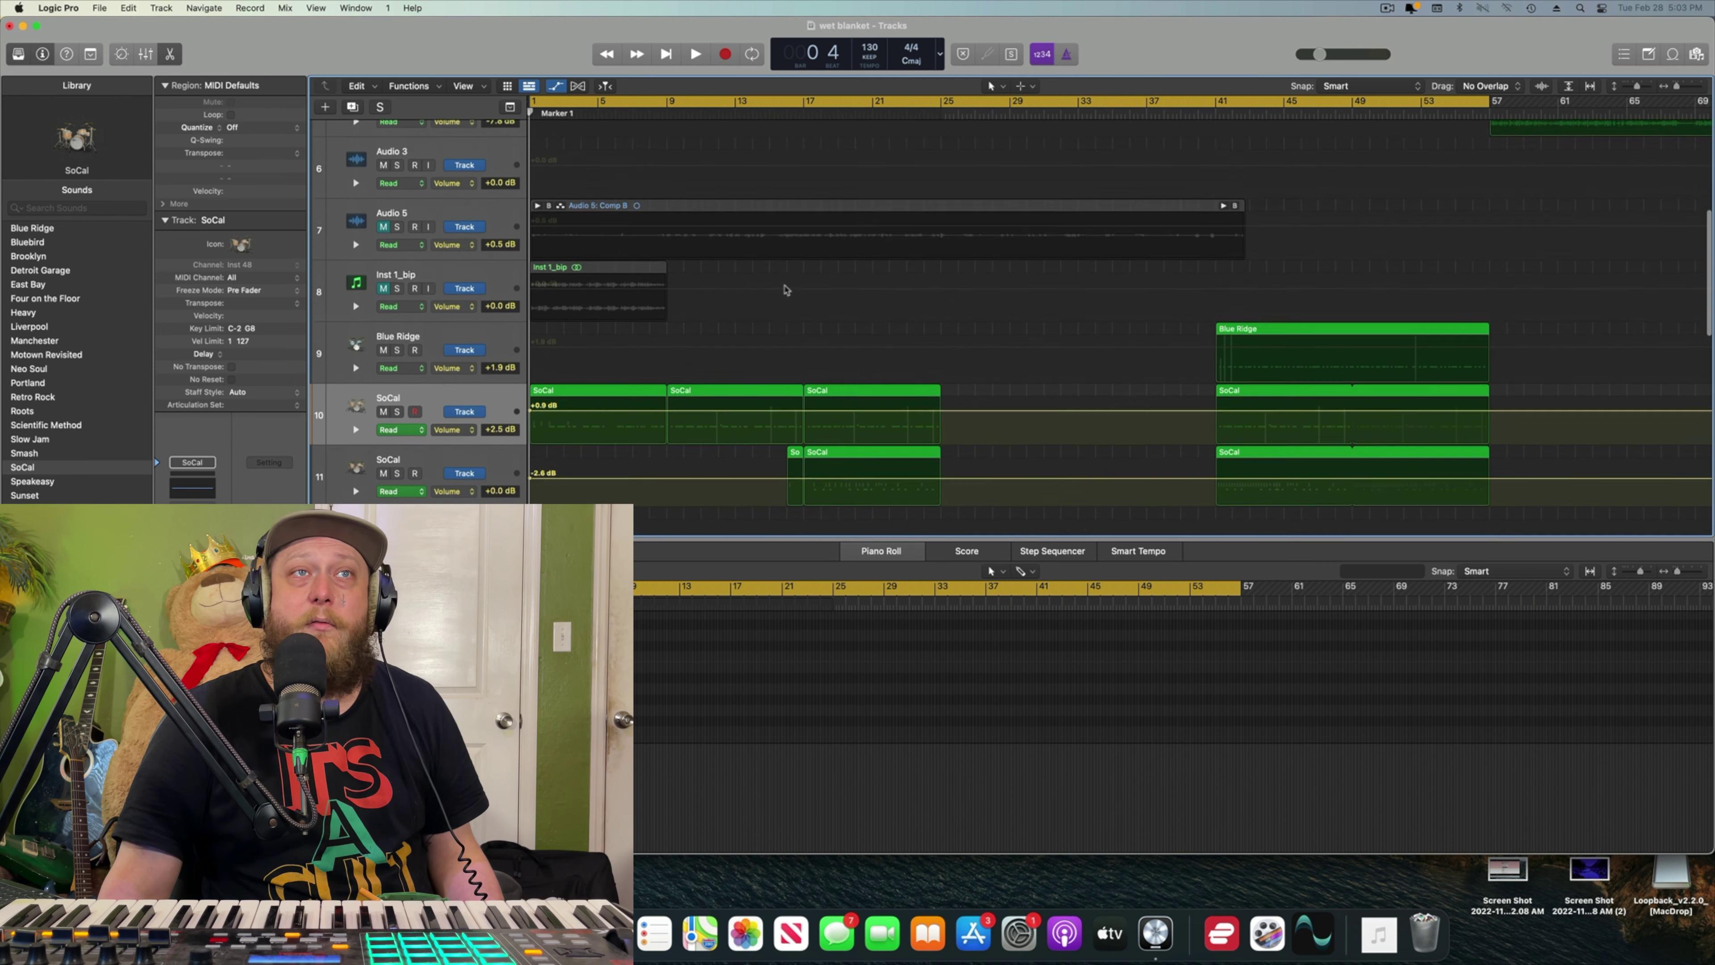
scroll(785, 289, up, 2)
click(666, 55)
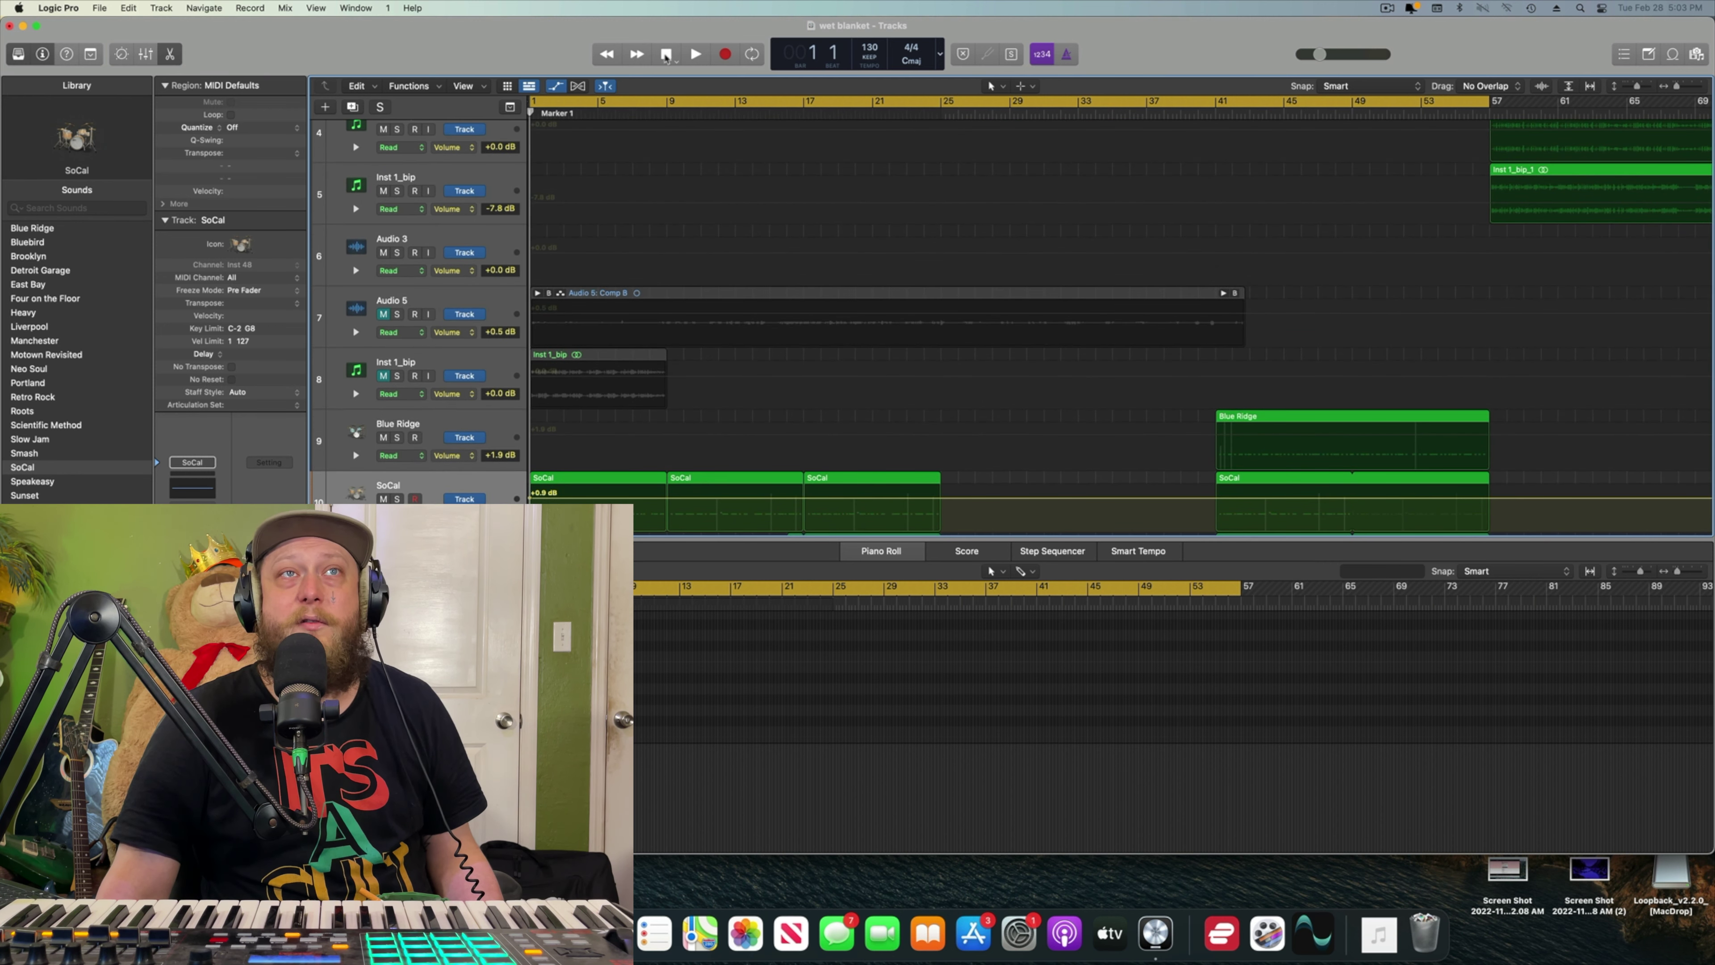
click(563, 93)
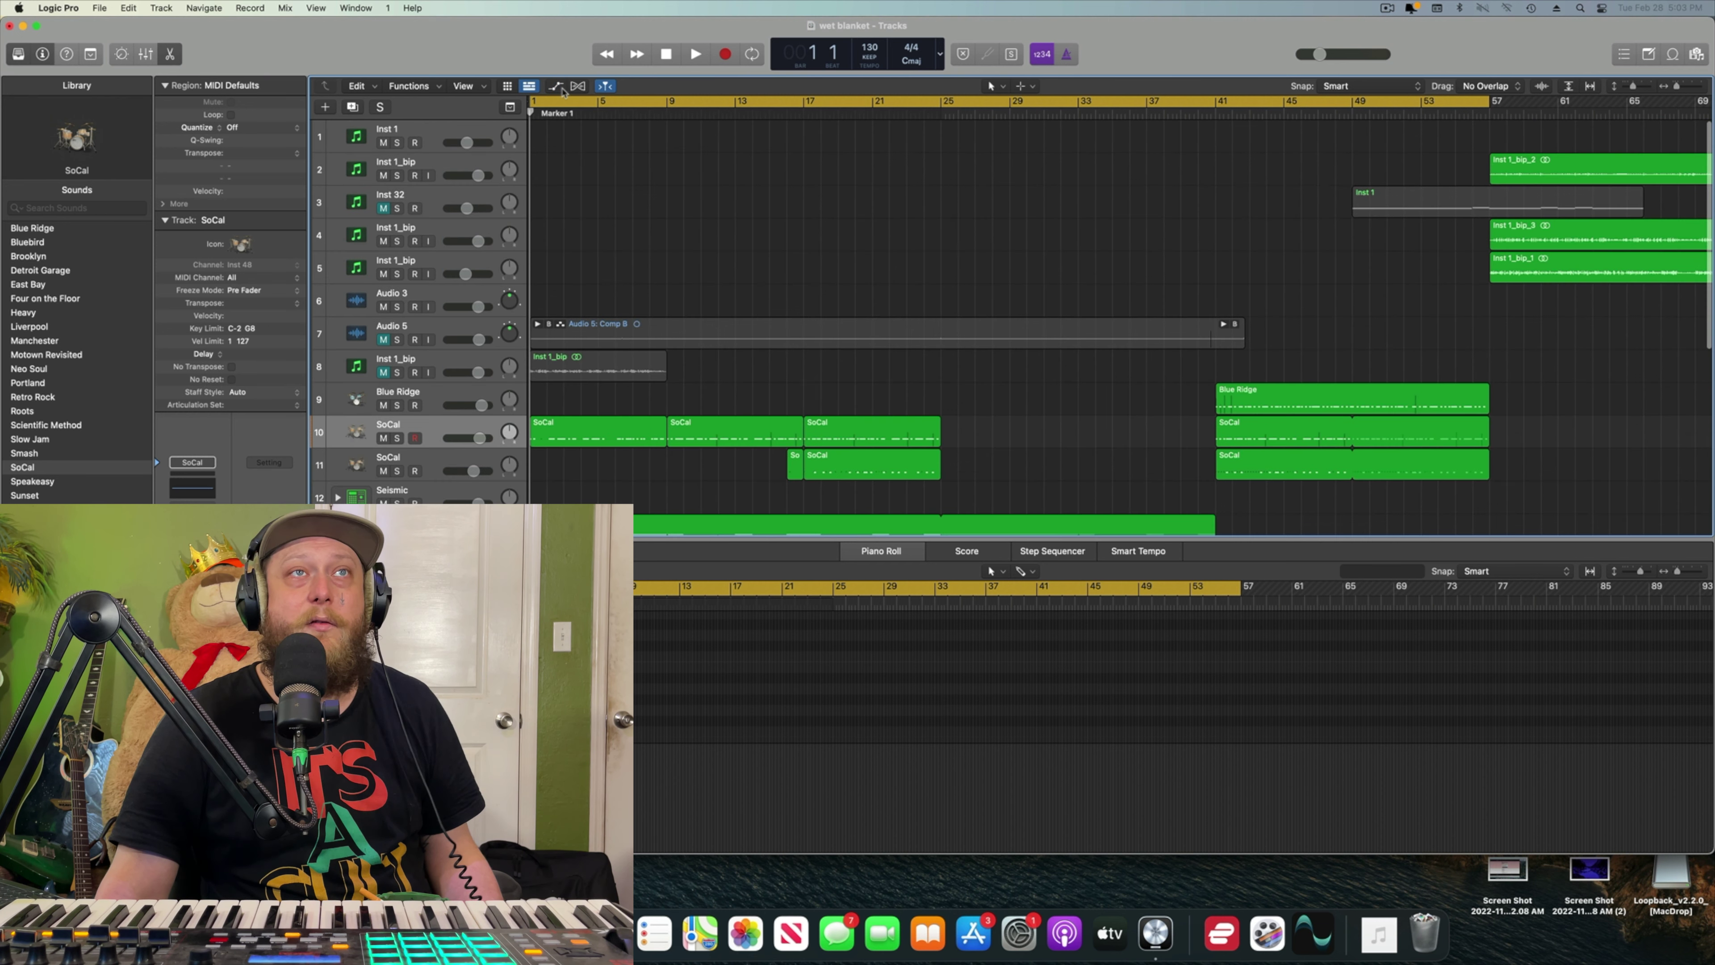
- Bounce the project offline as a 24-bit, 44100 Hz PCM Wave file named wet blanket mix 2 in Downloads
click(102, 7)
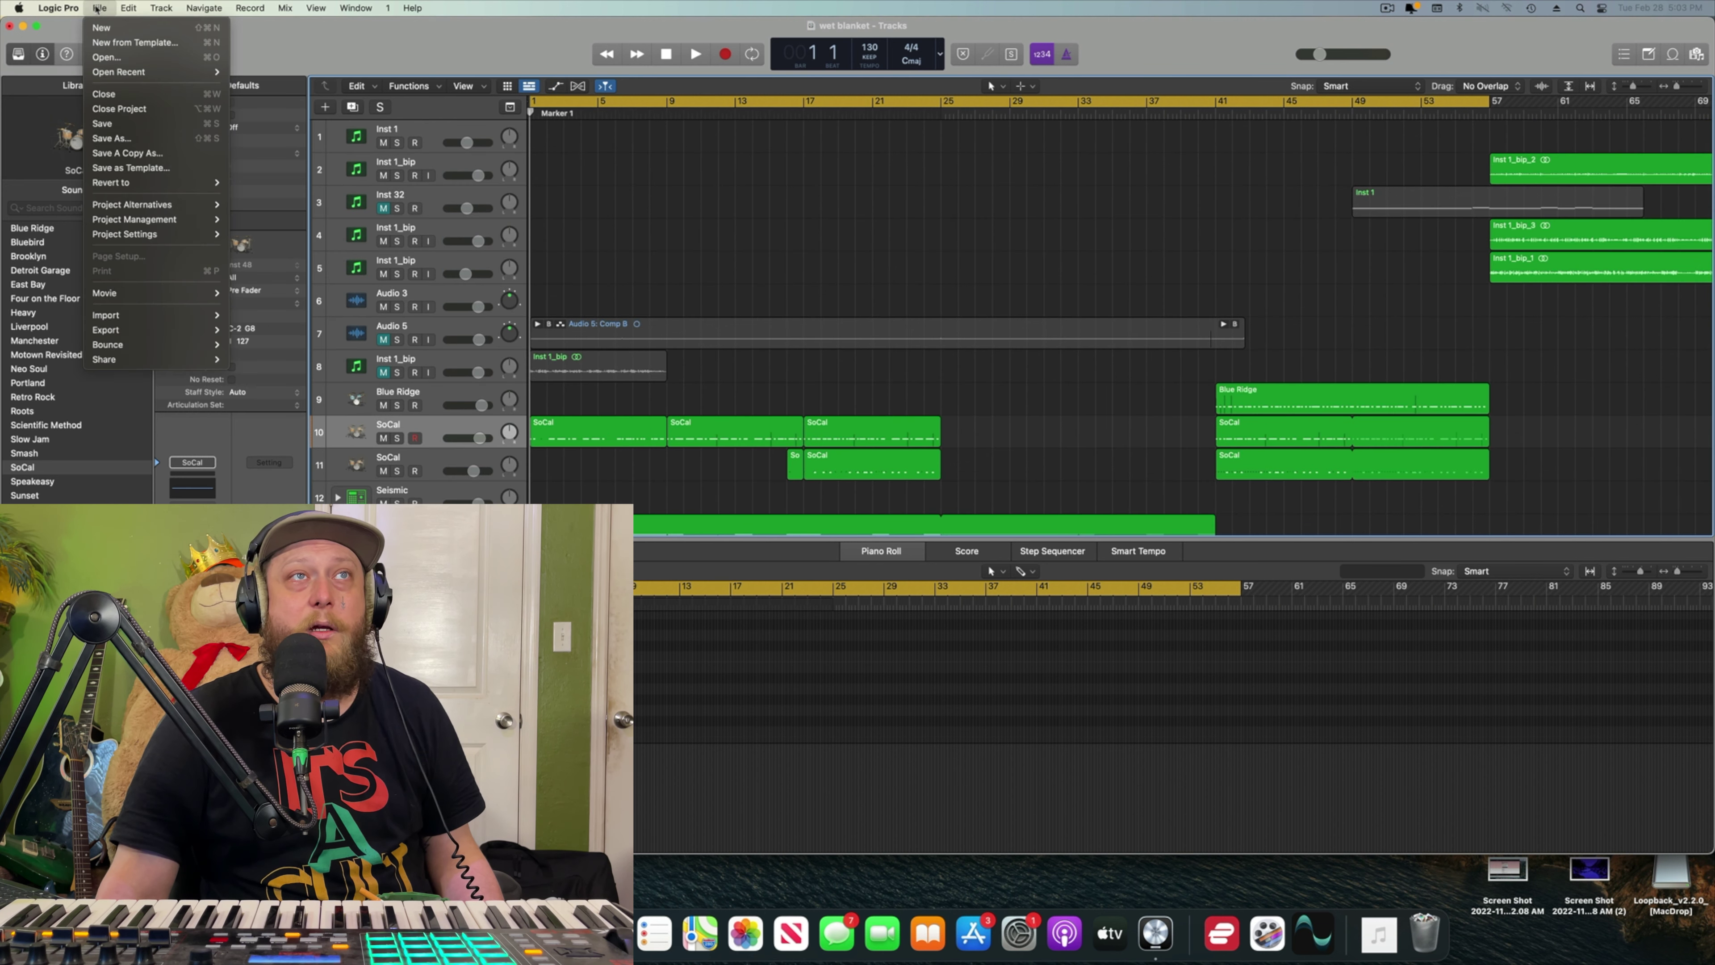
mouse_move(163, 352)
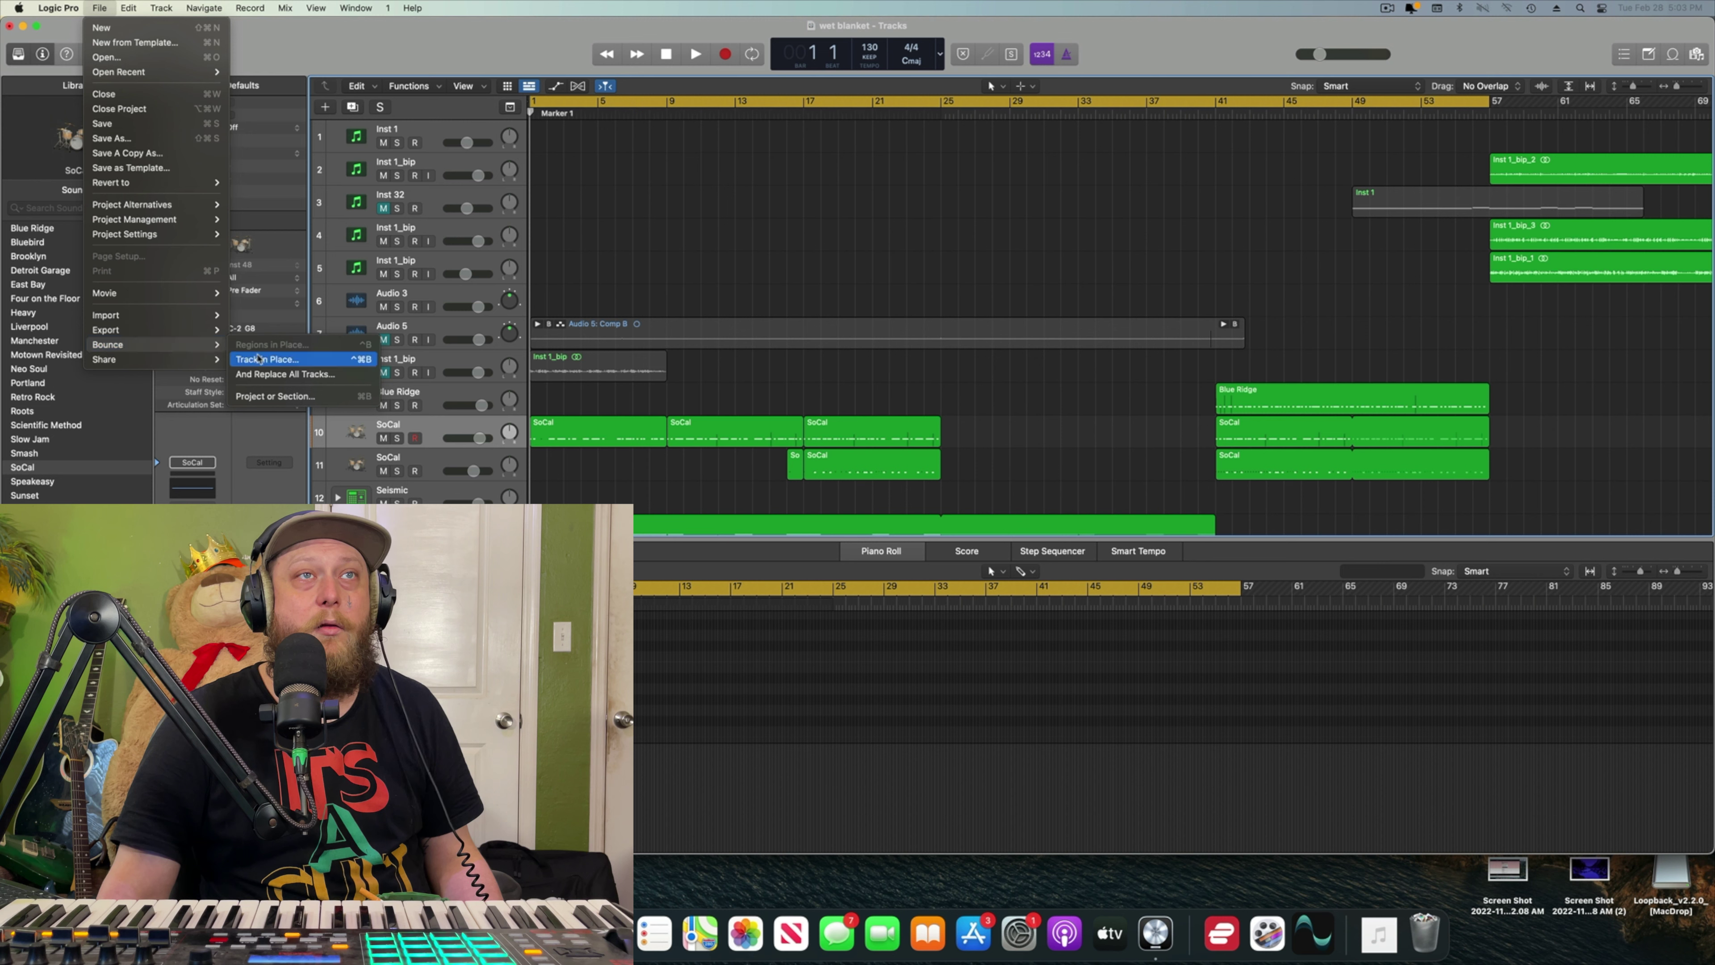
click(290, 395)
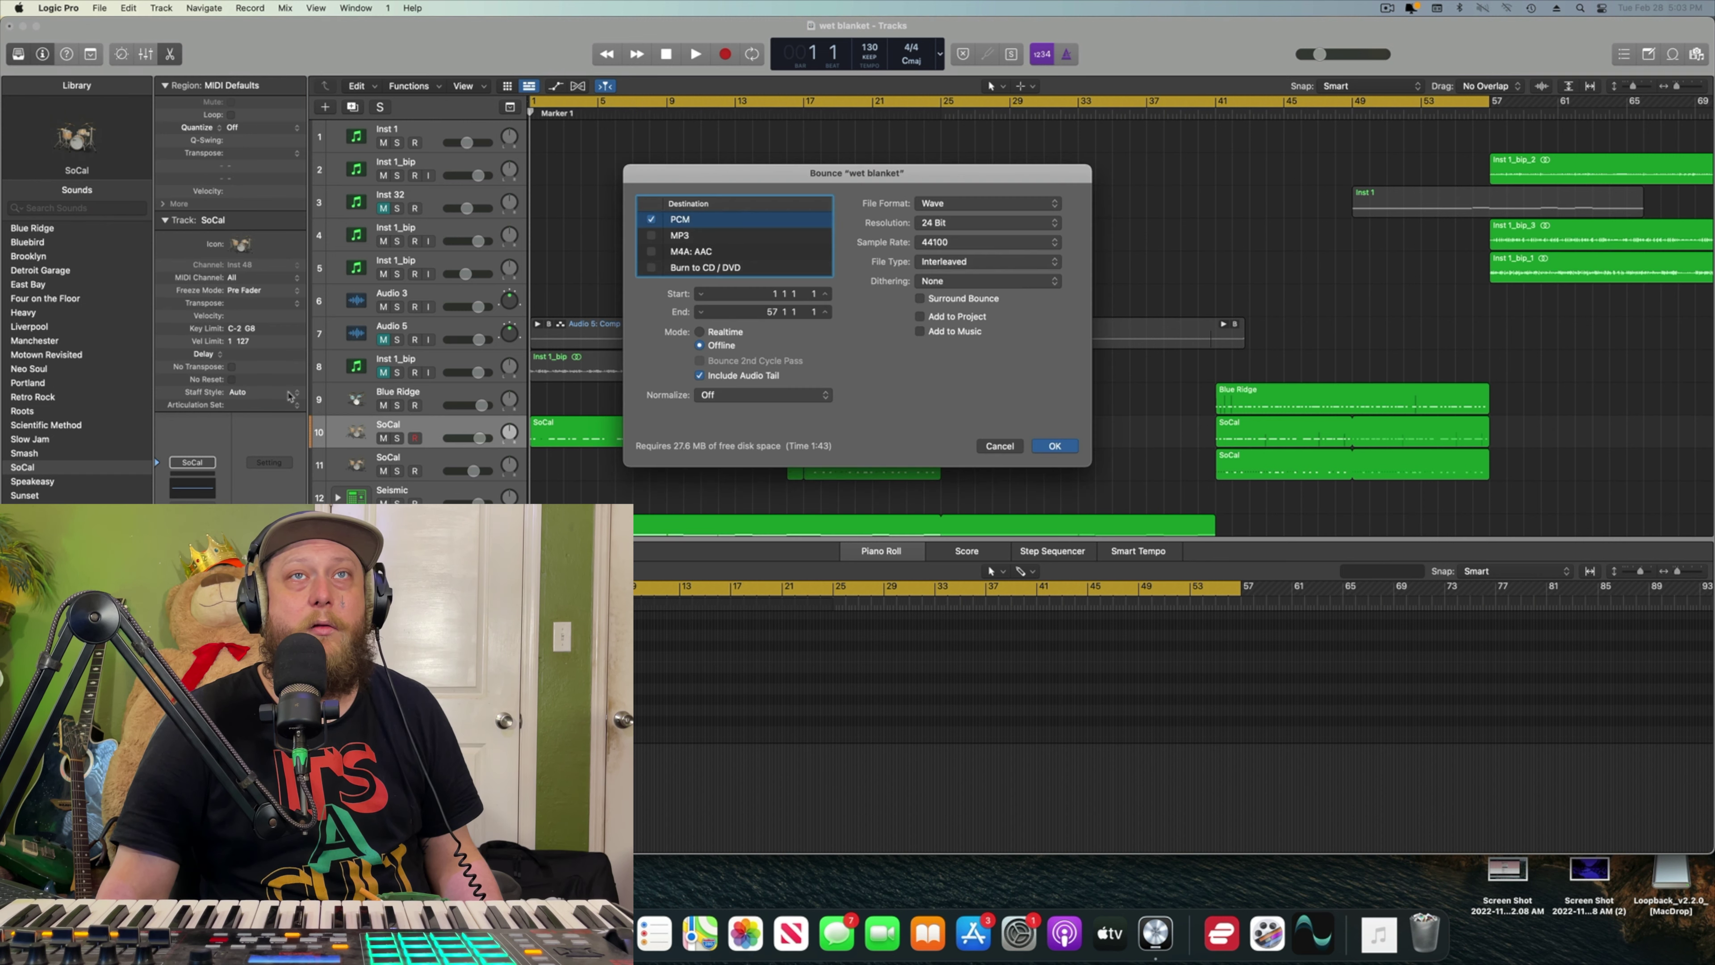
click(1055, 446)
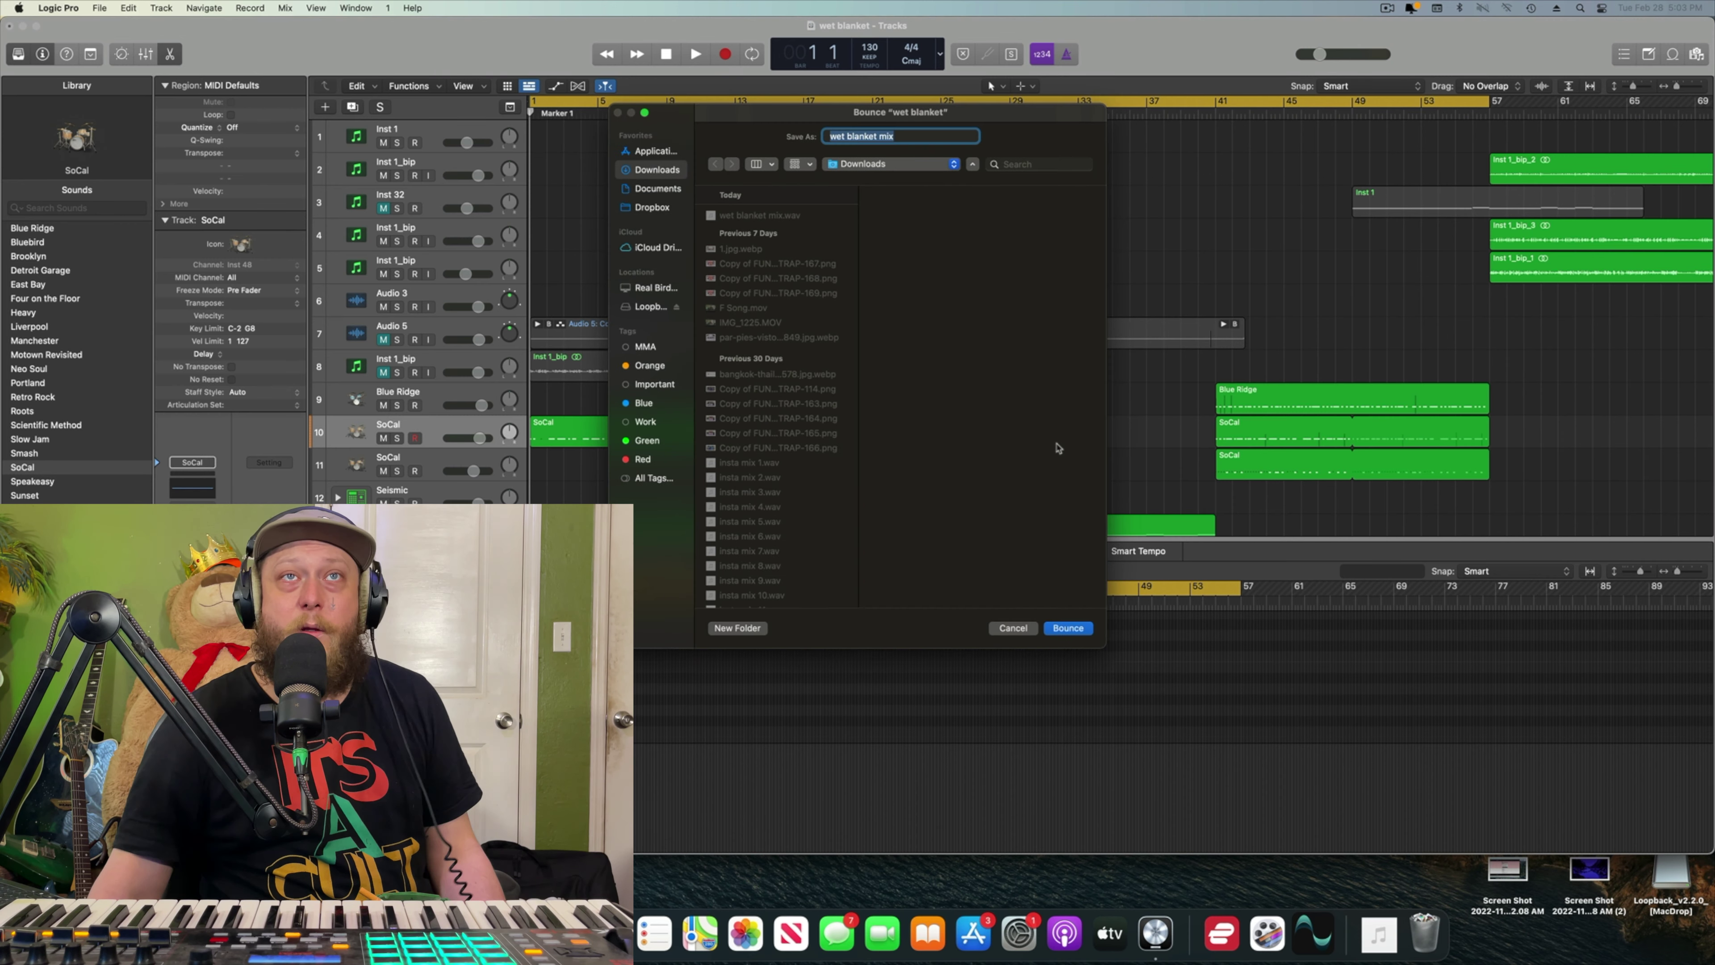
key(Right)
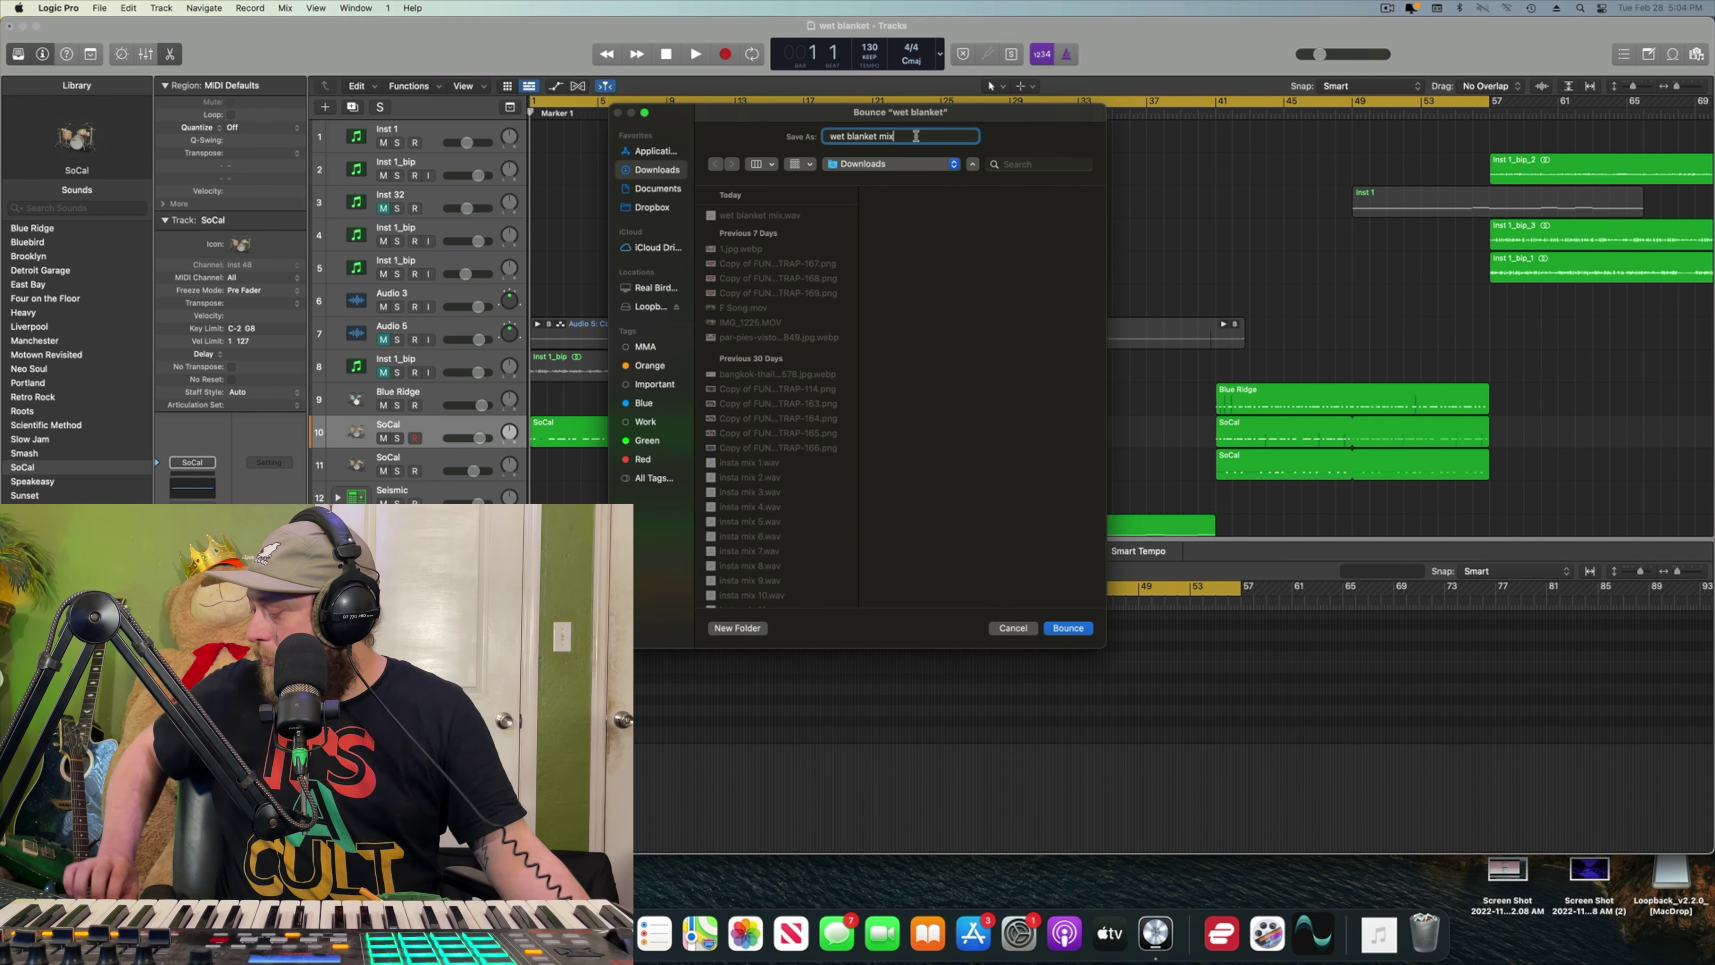
key(Return)
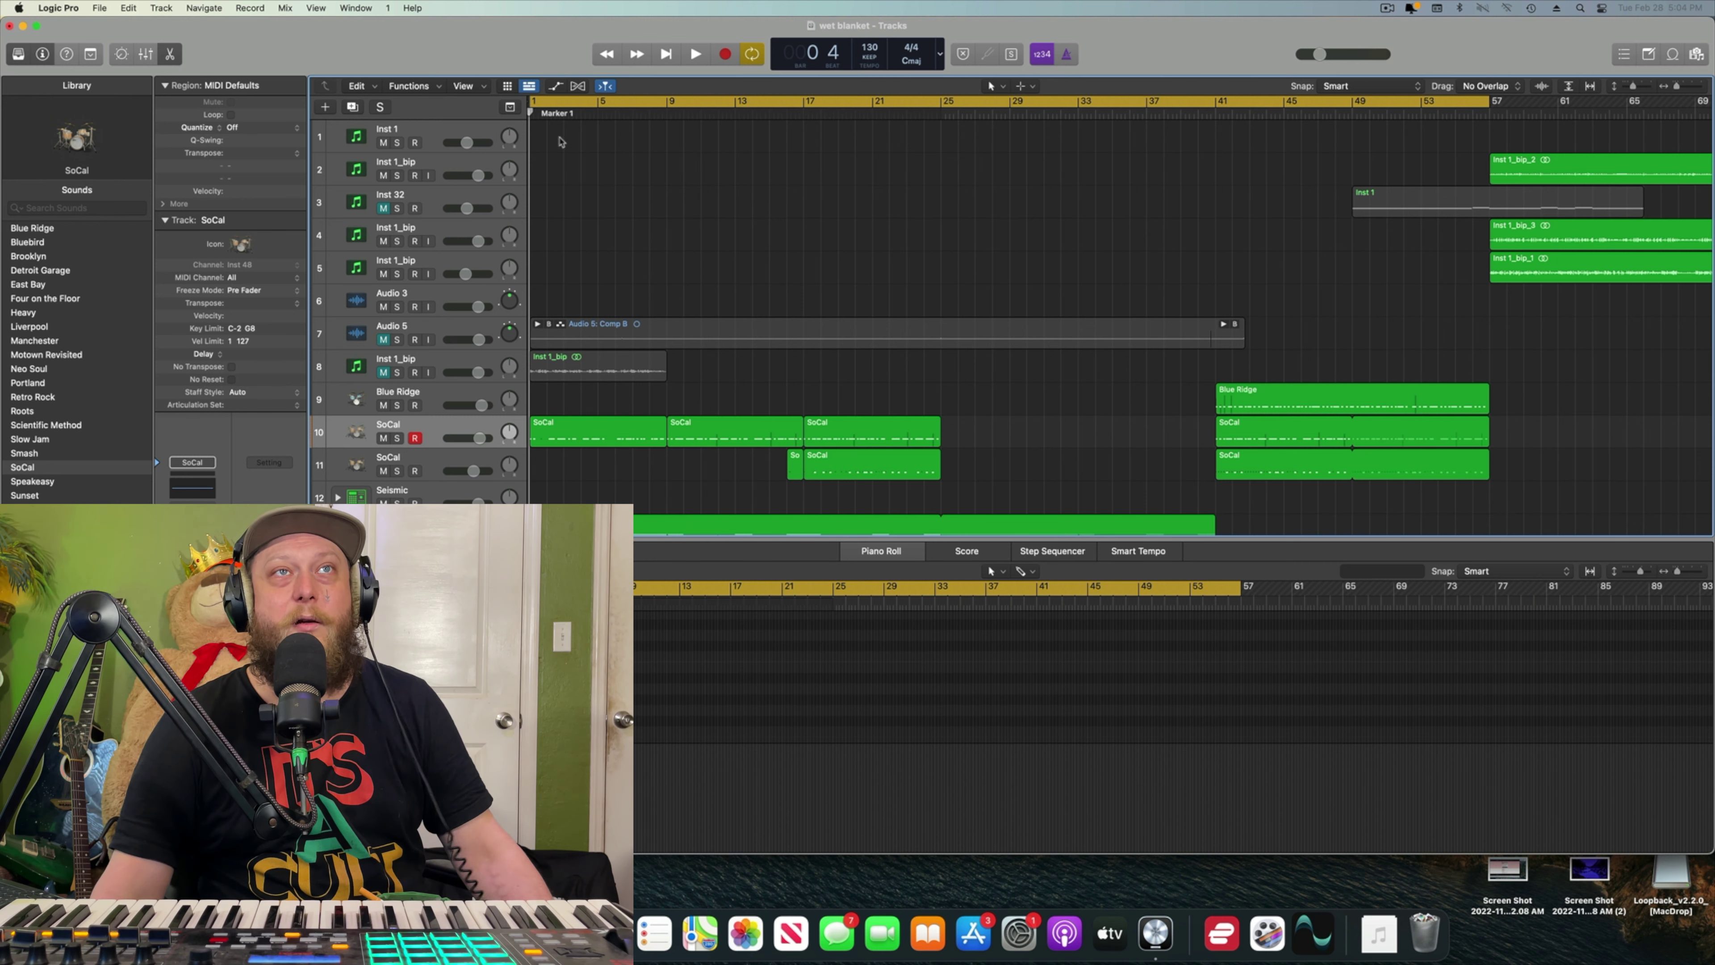
- Minimize the wet blanket project to reach the Untitled 21 mastering project and delete its old wet blanket mix region
click(22, 27)
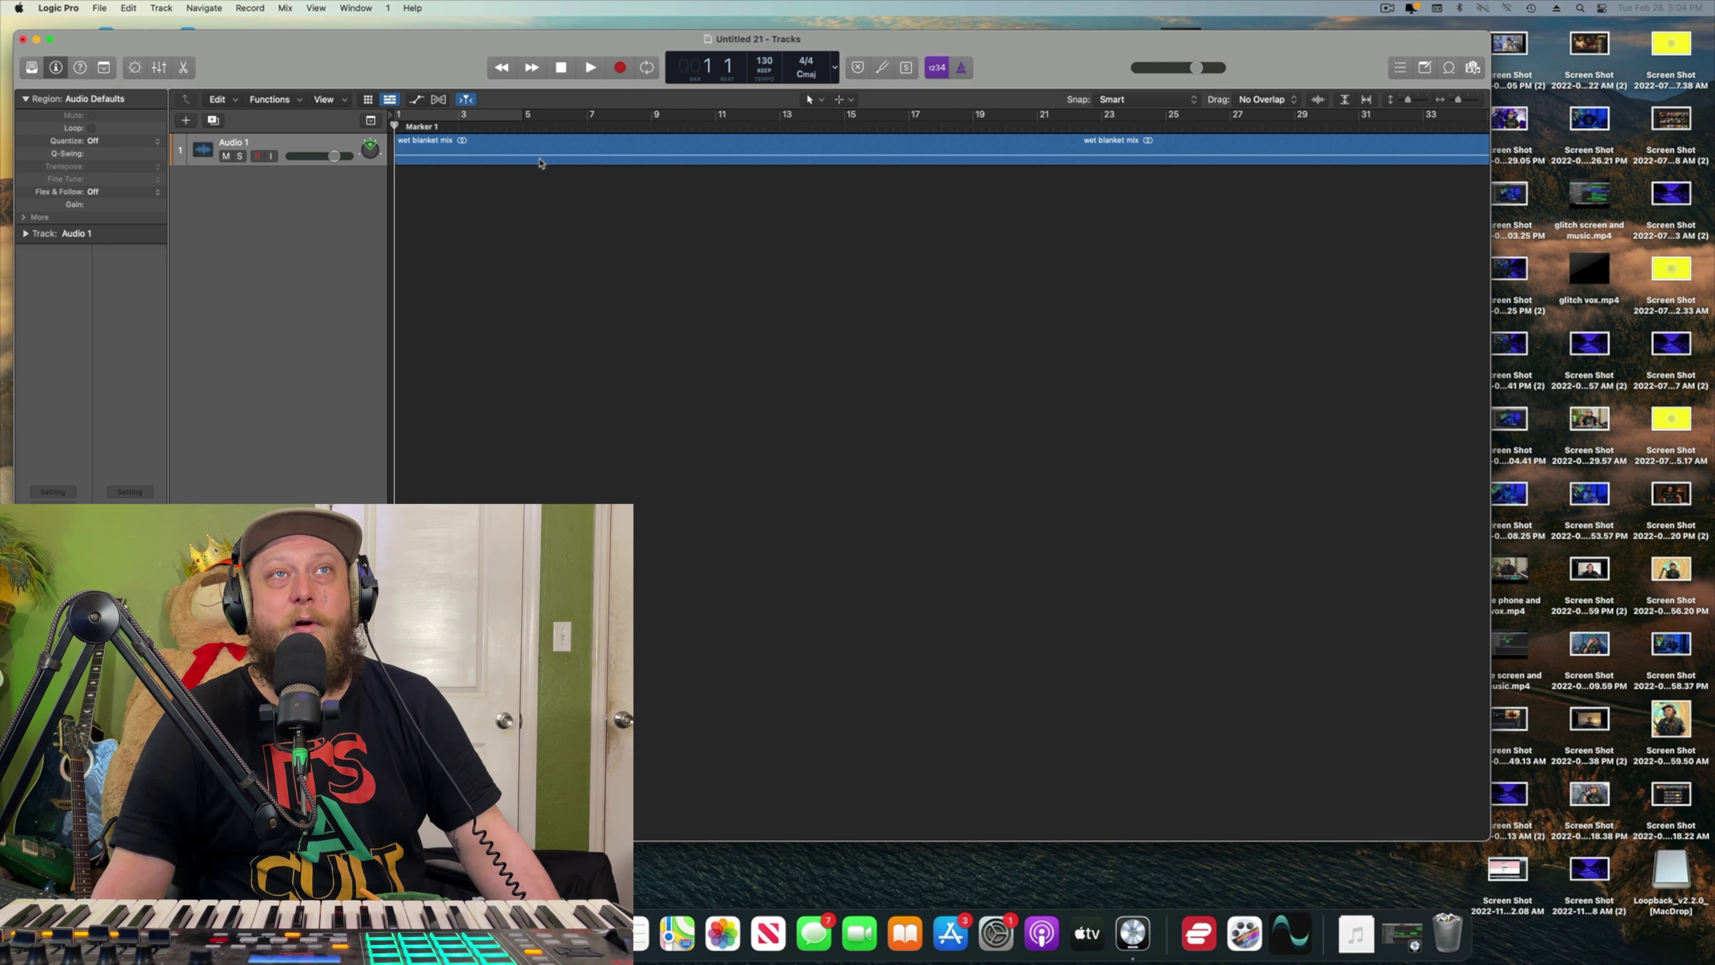
click(540, 159)
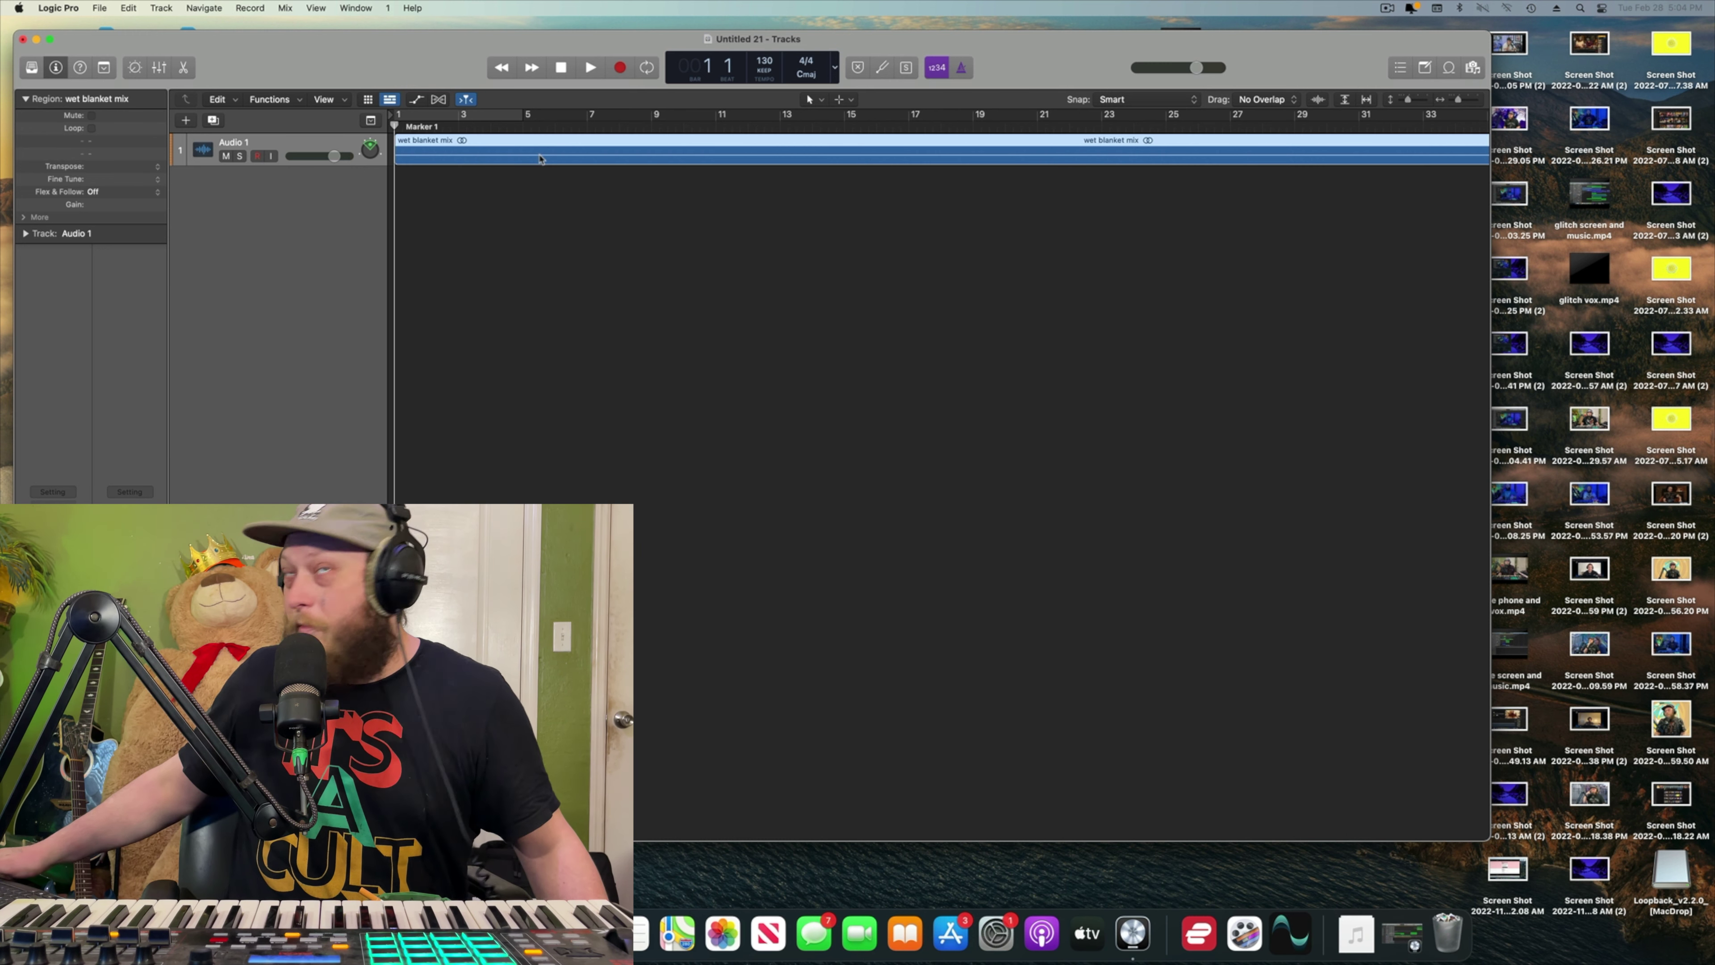
key(Delete)
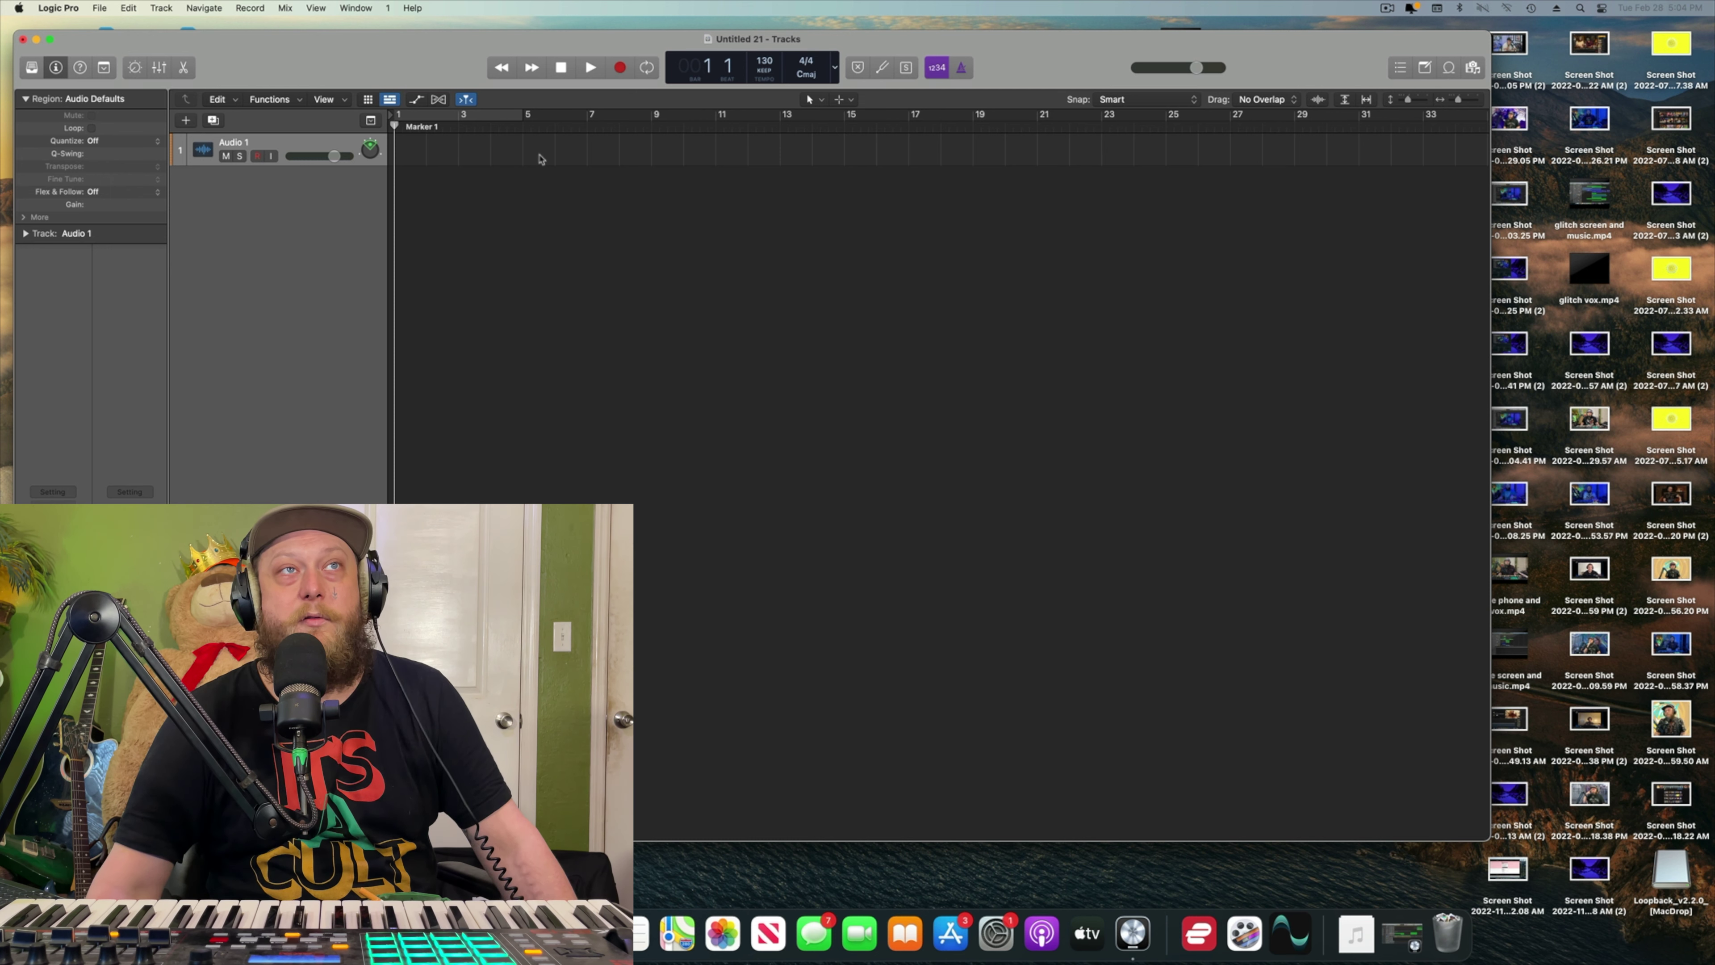
- Import wet blanket mix 2.wav onto the Audio 1 track without importing its tempo information
click(94, 8)
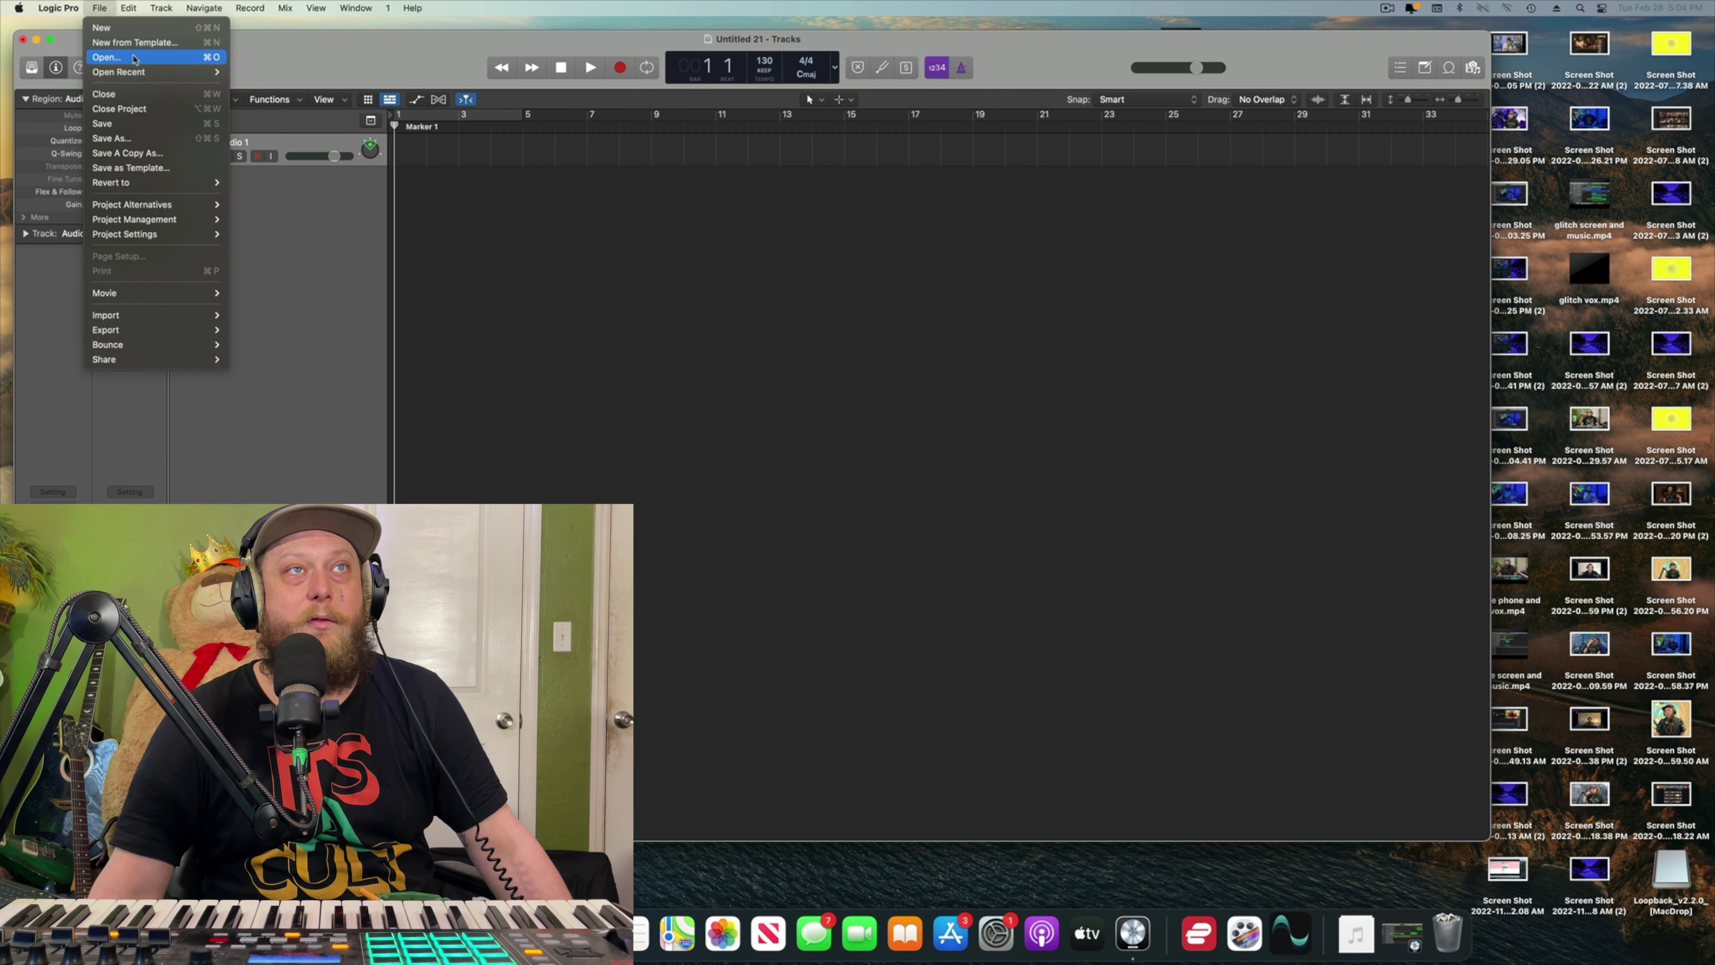
mouse_move(169, 314)
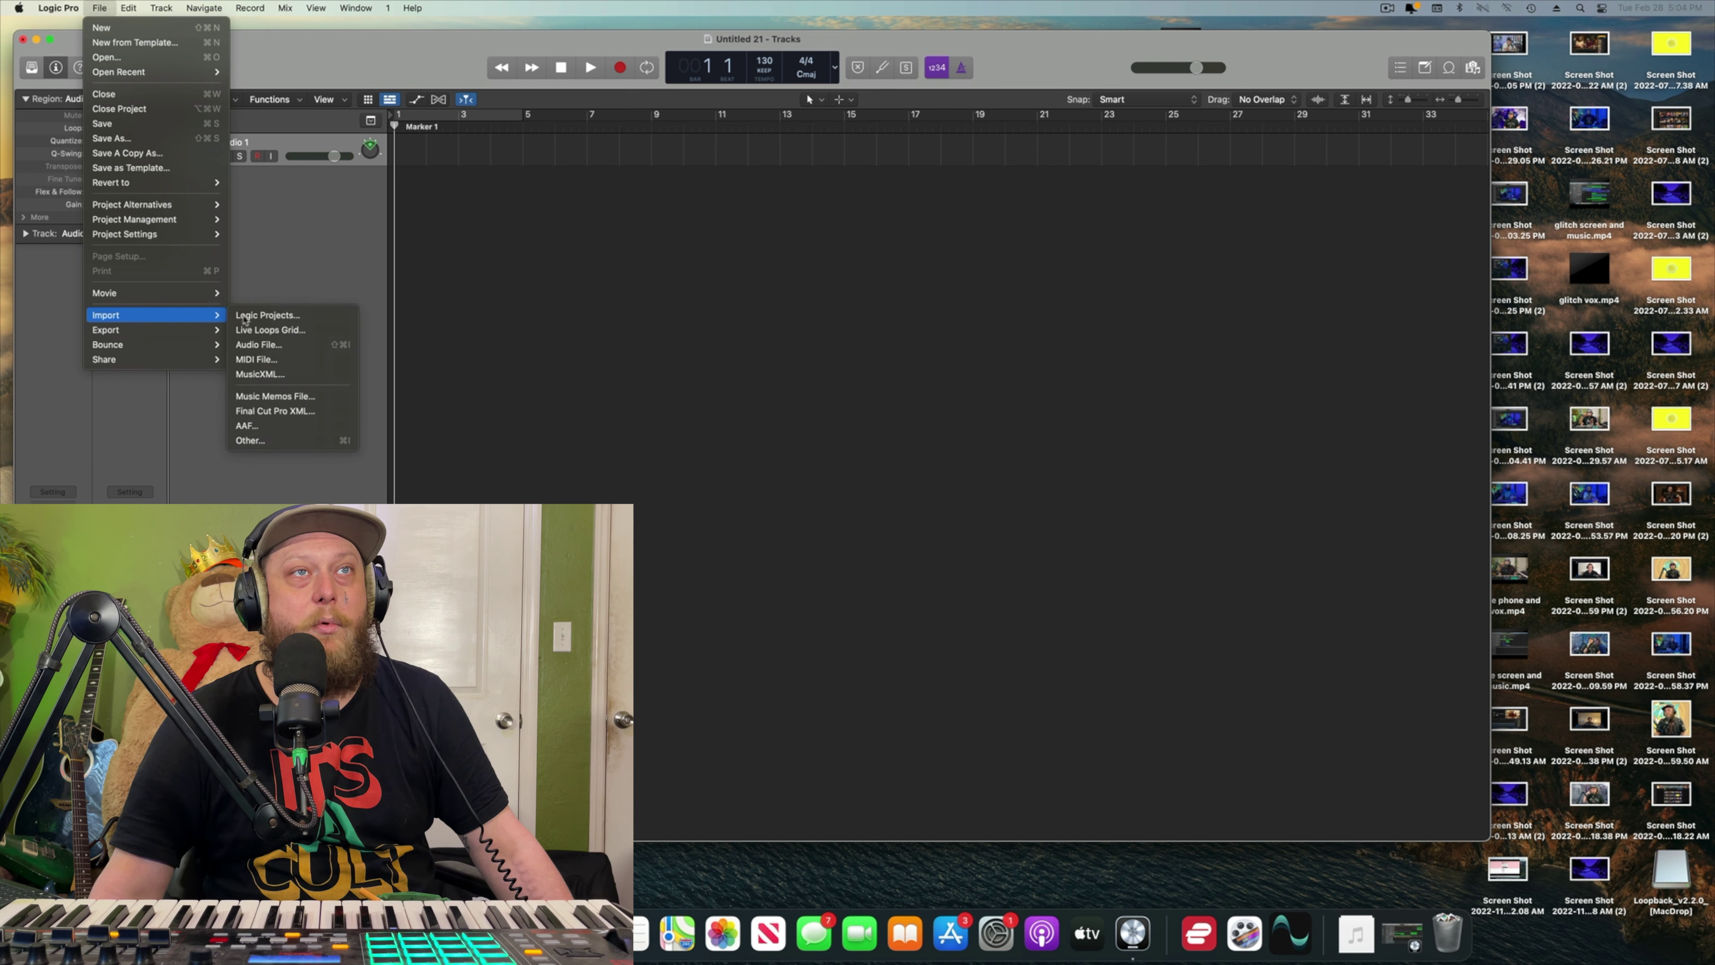
click(297, 344)
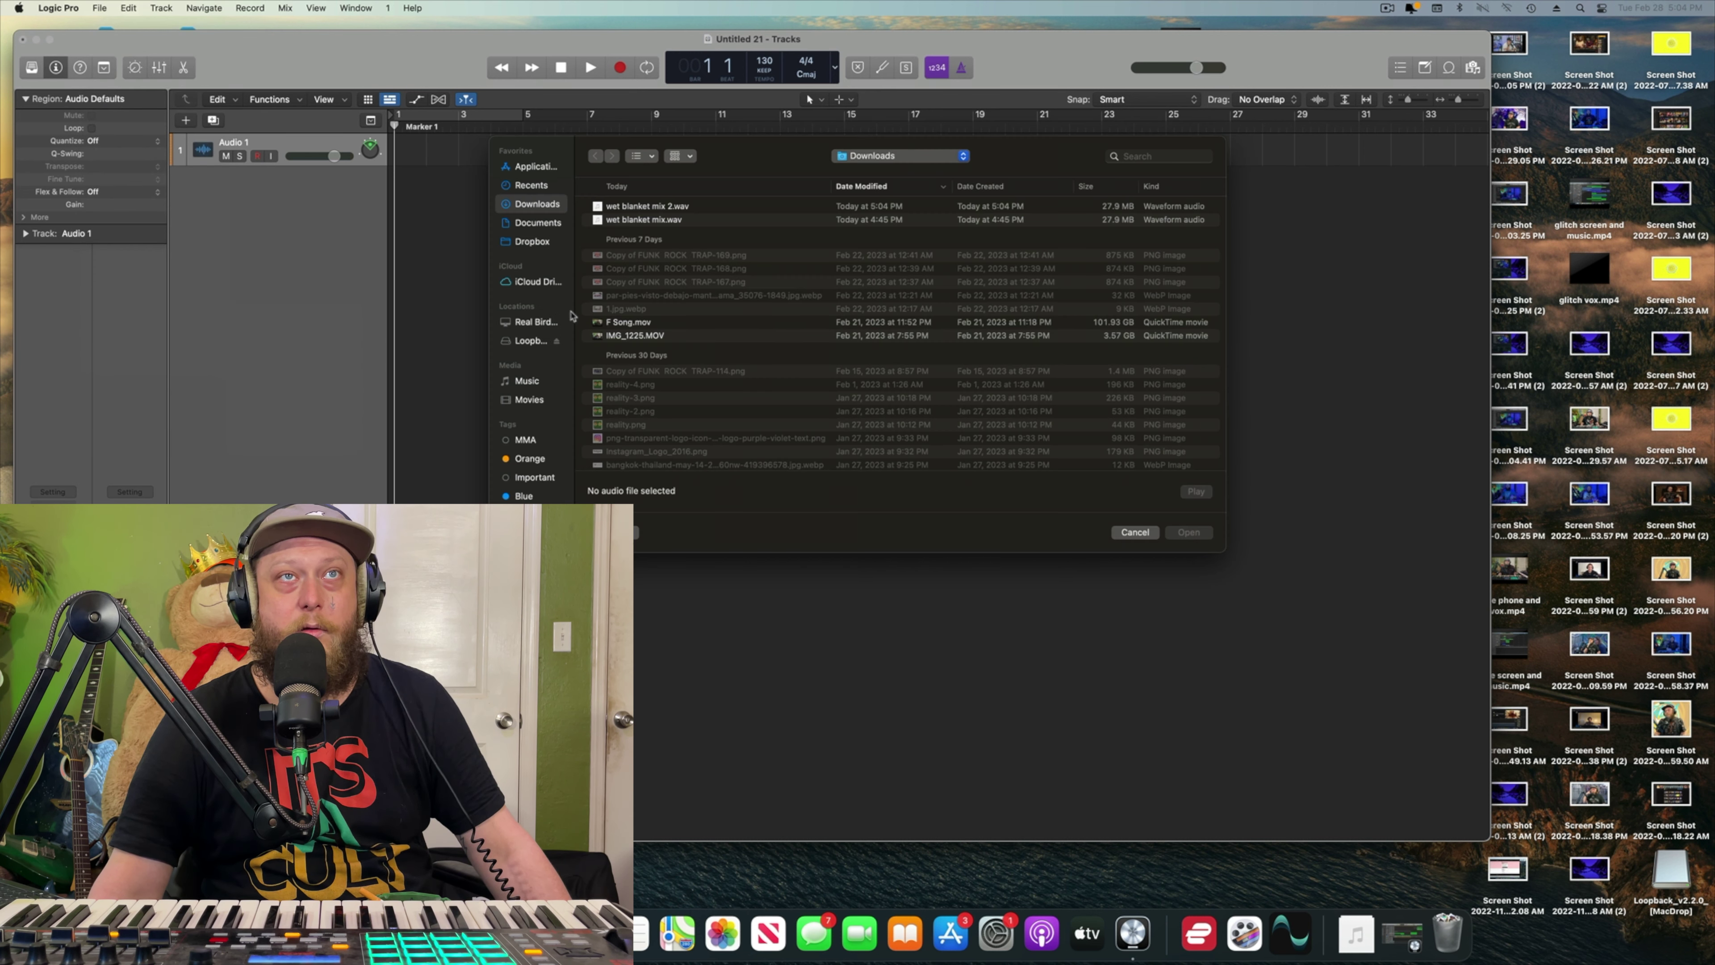
double_click(690, 207)
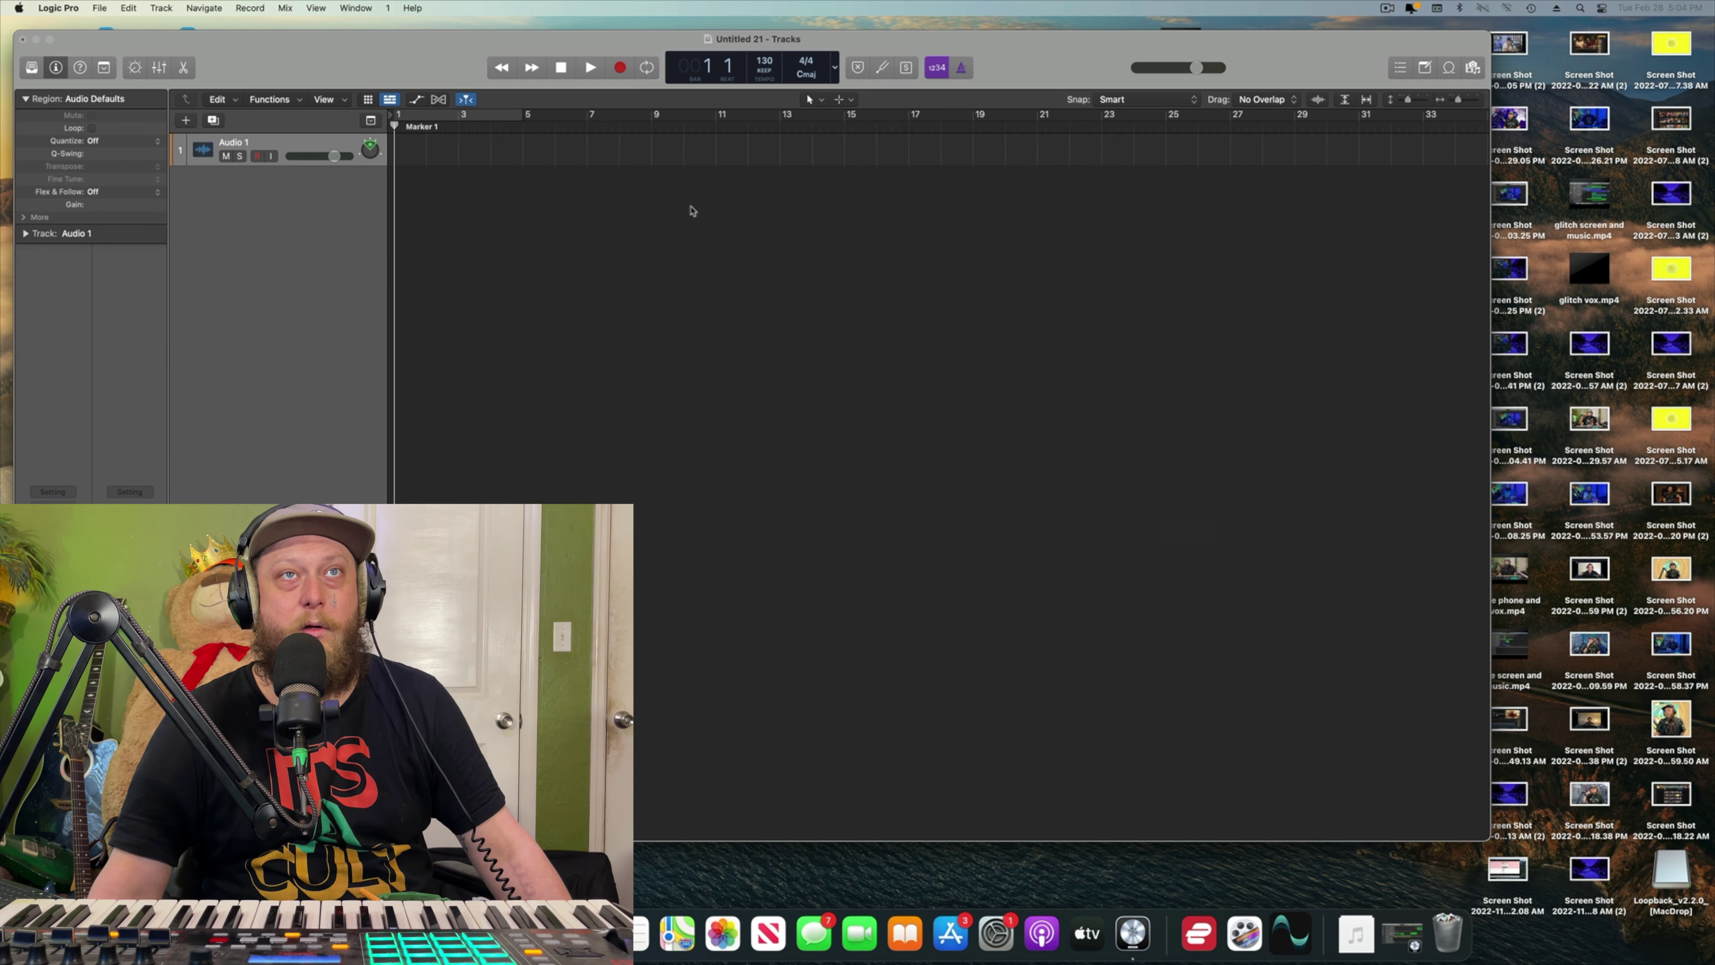
click(857, 327)
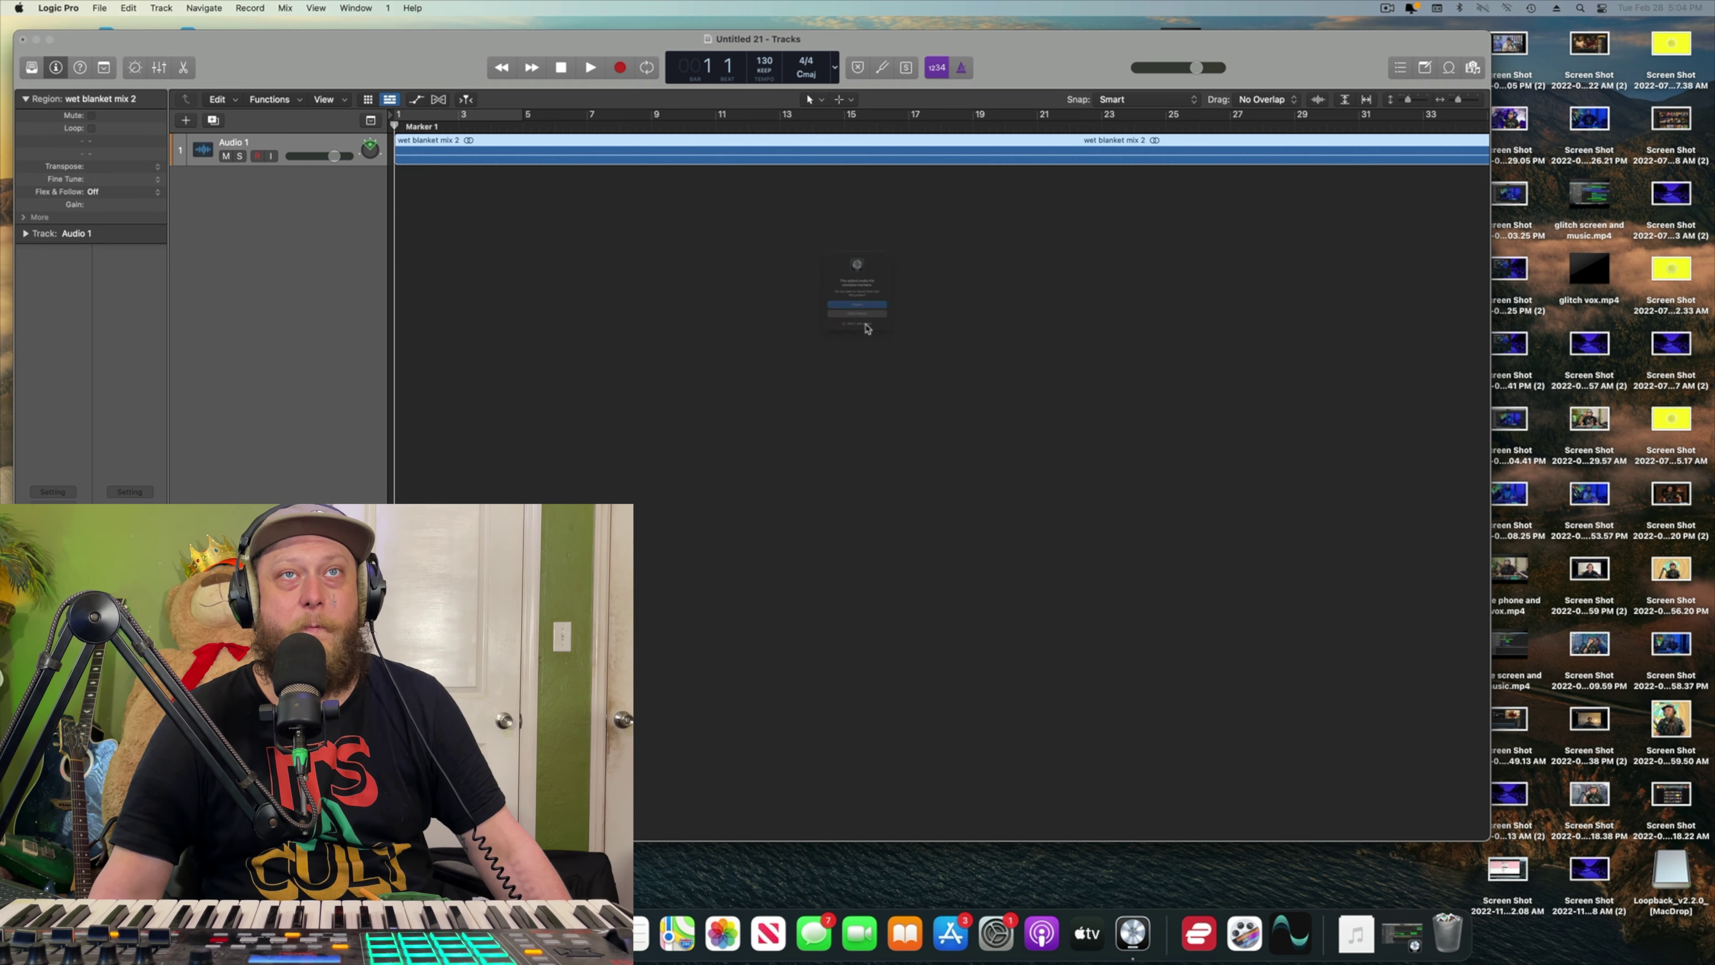
click(610, 288)
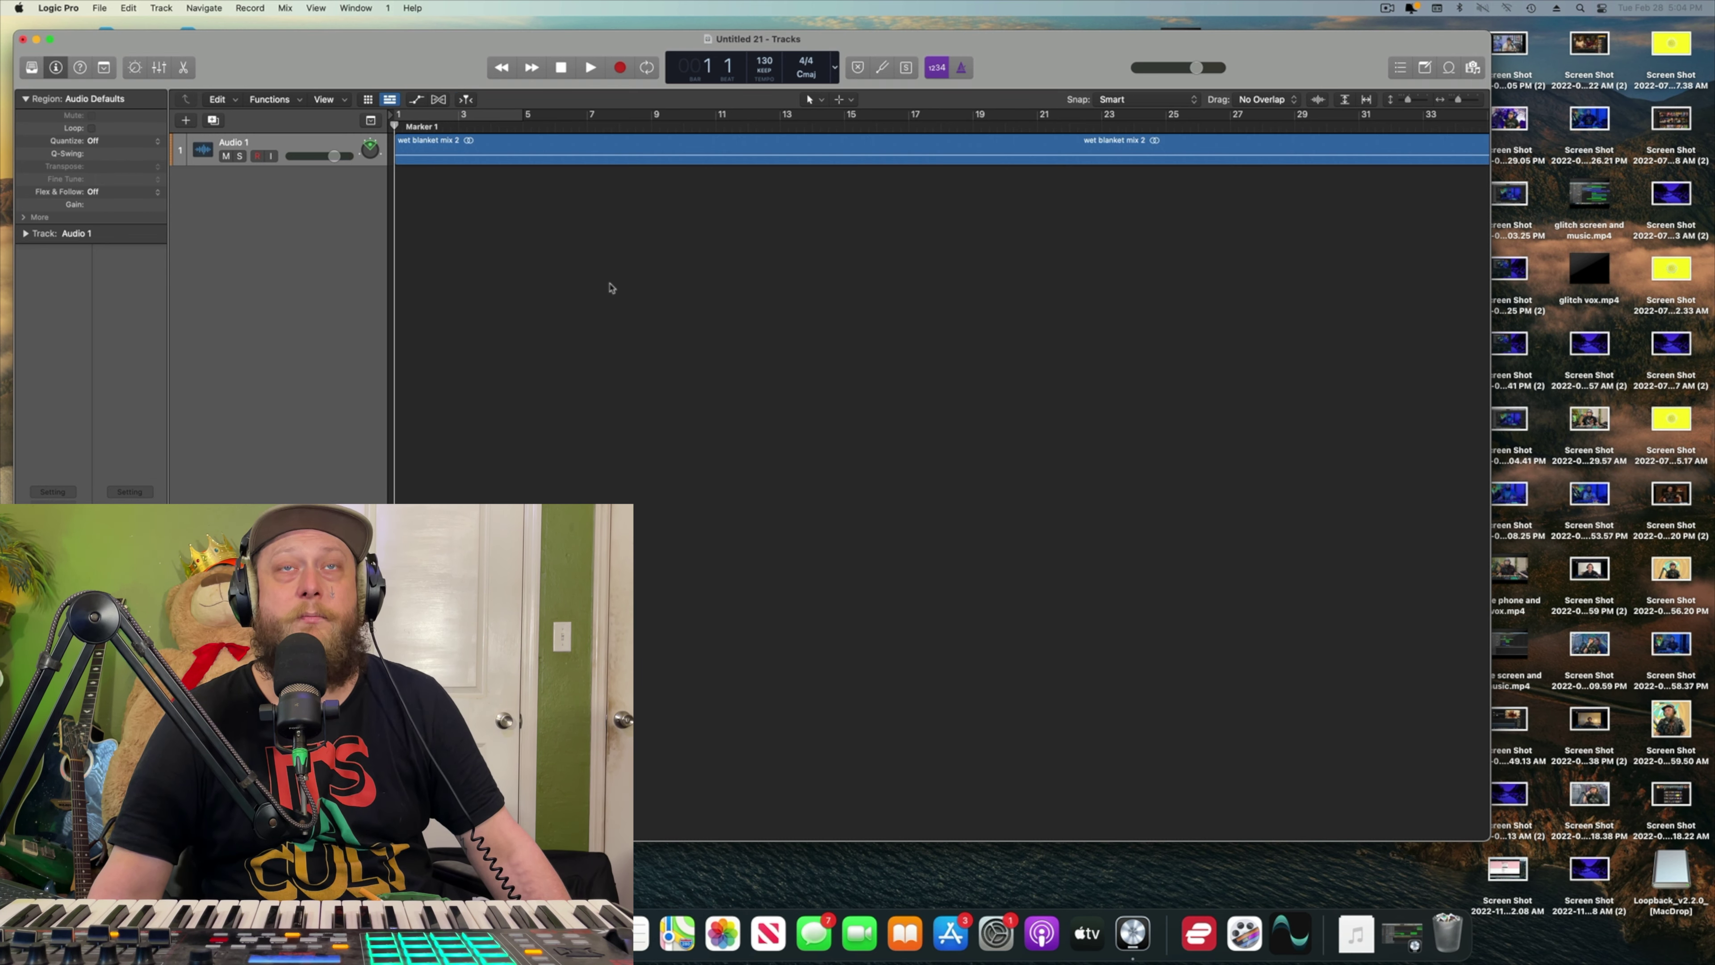
- Audition the new mix through Ozone 10 from bar 9, open the Master Rebalance module and stop playback
click(654, 125)
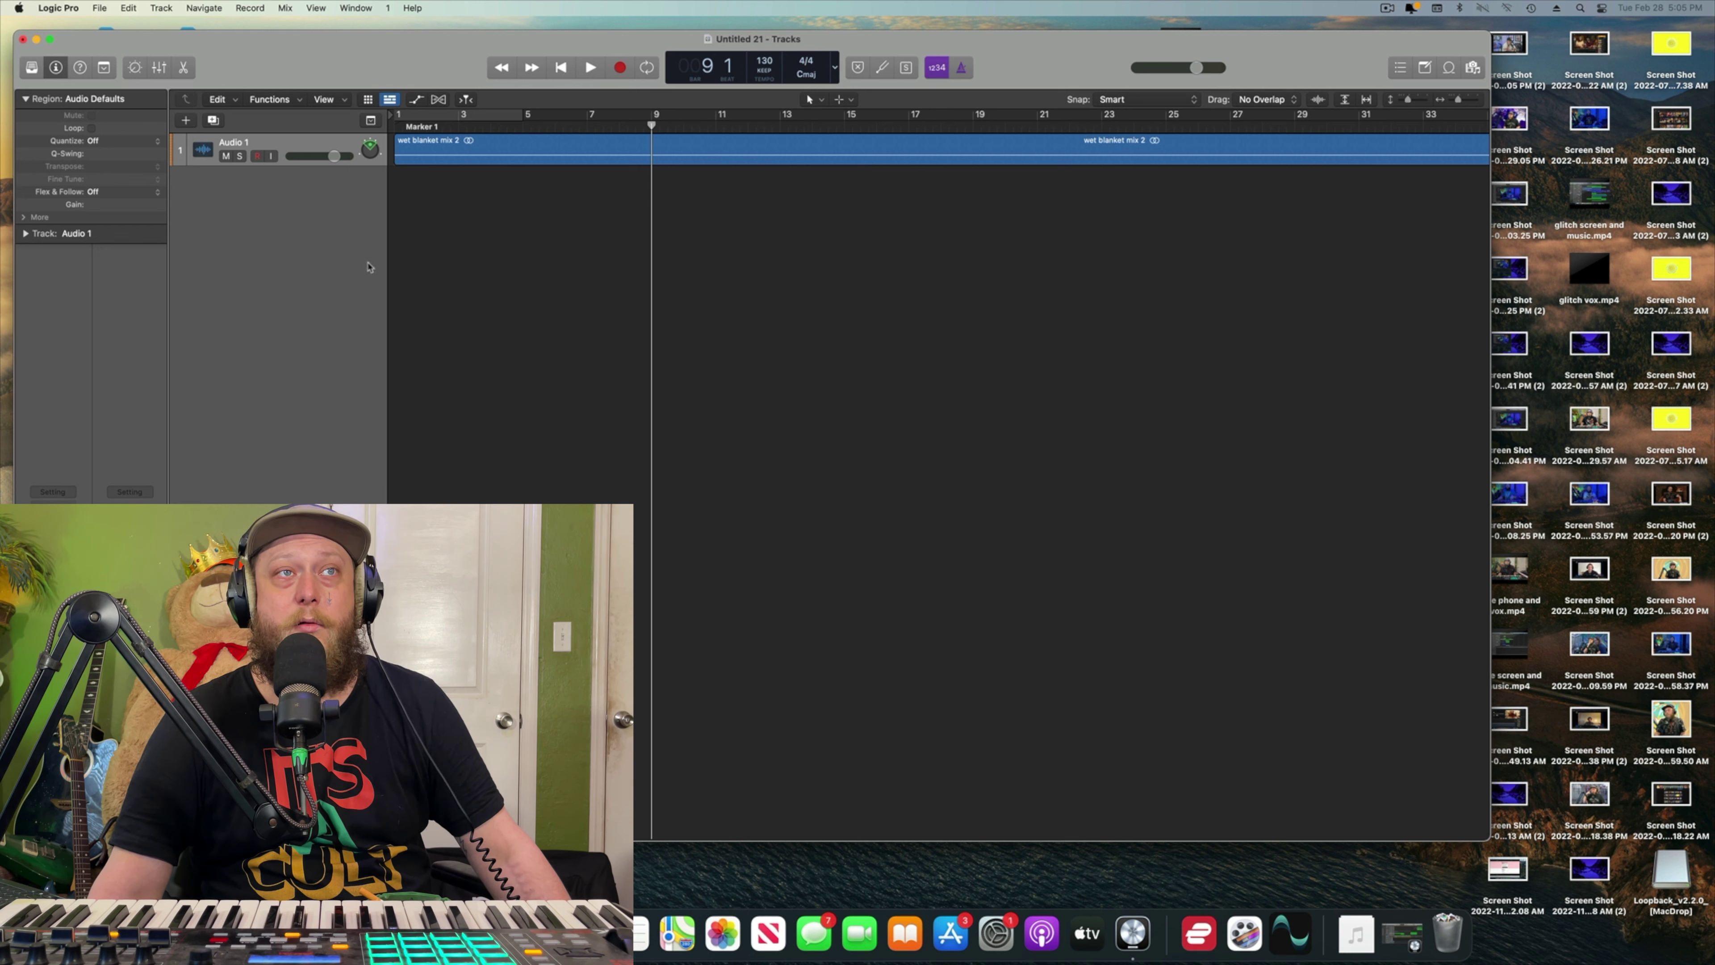
key(v)
click(652, 126)
key(space)
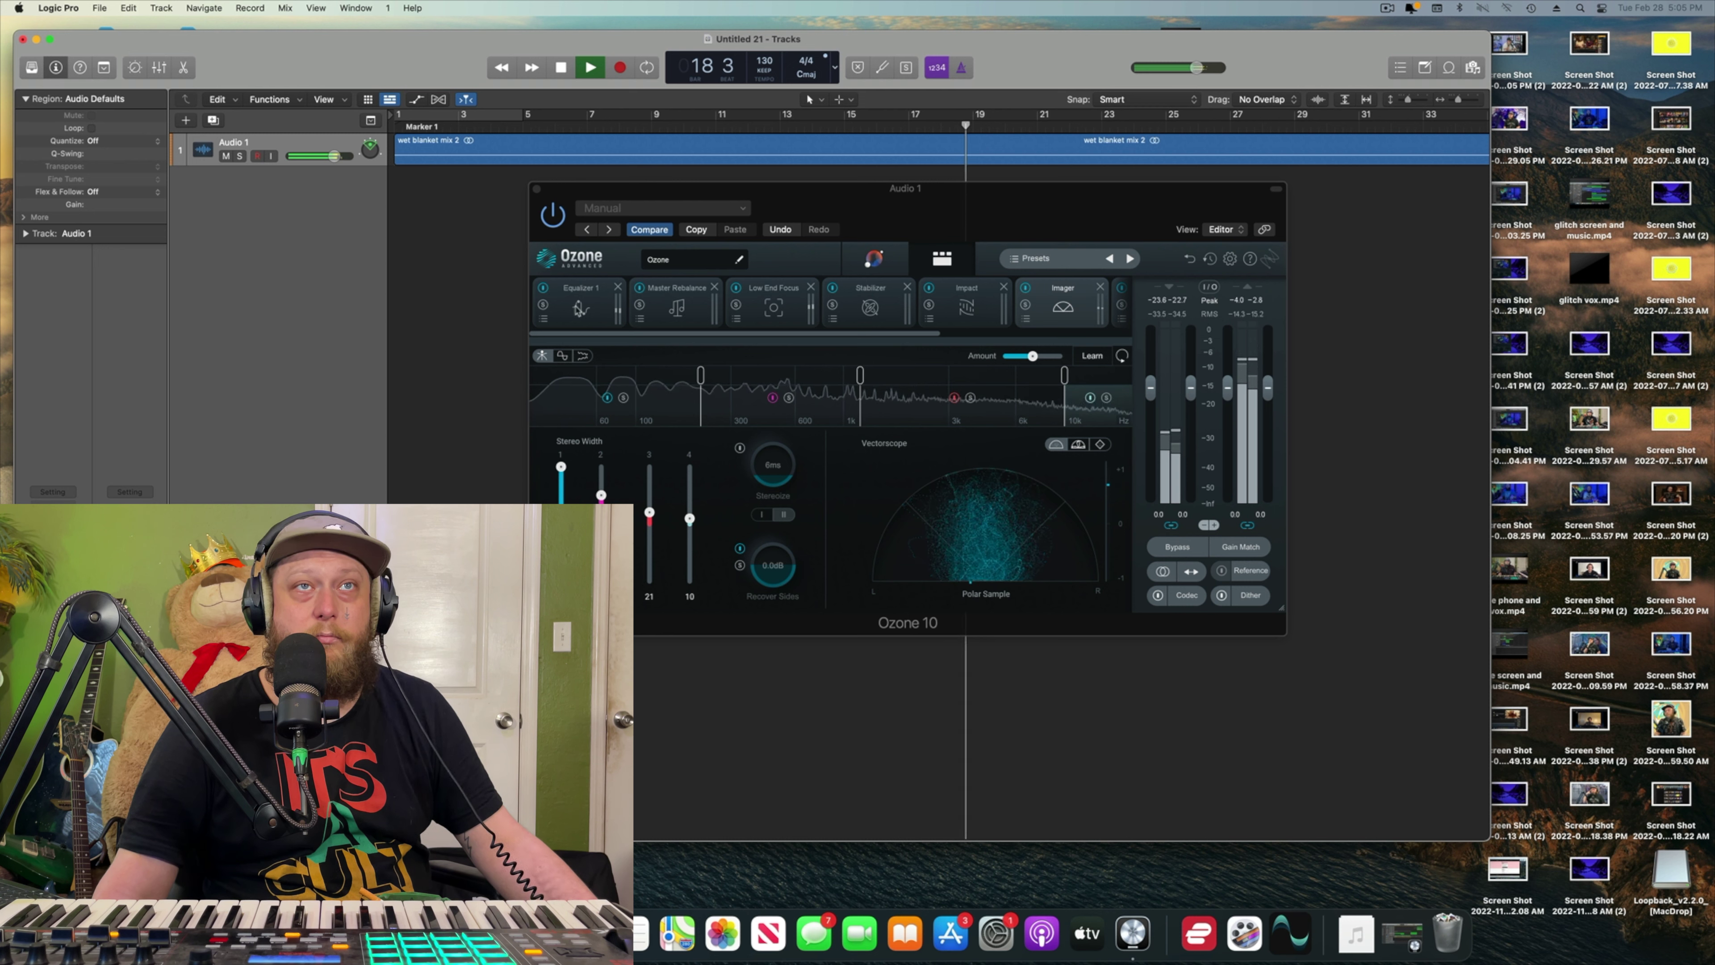
click(672, 301)
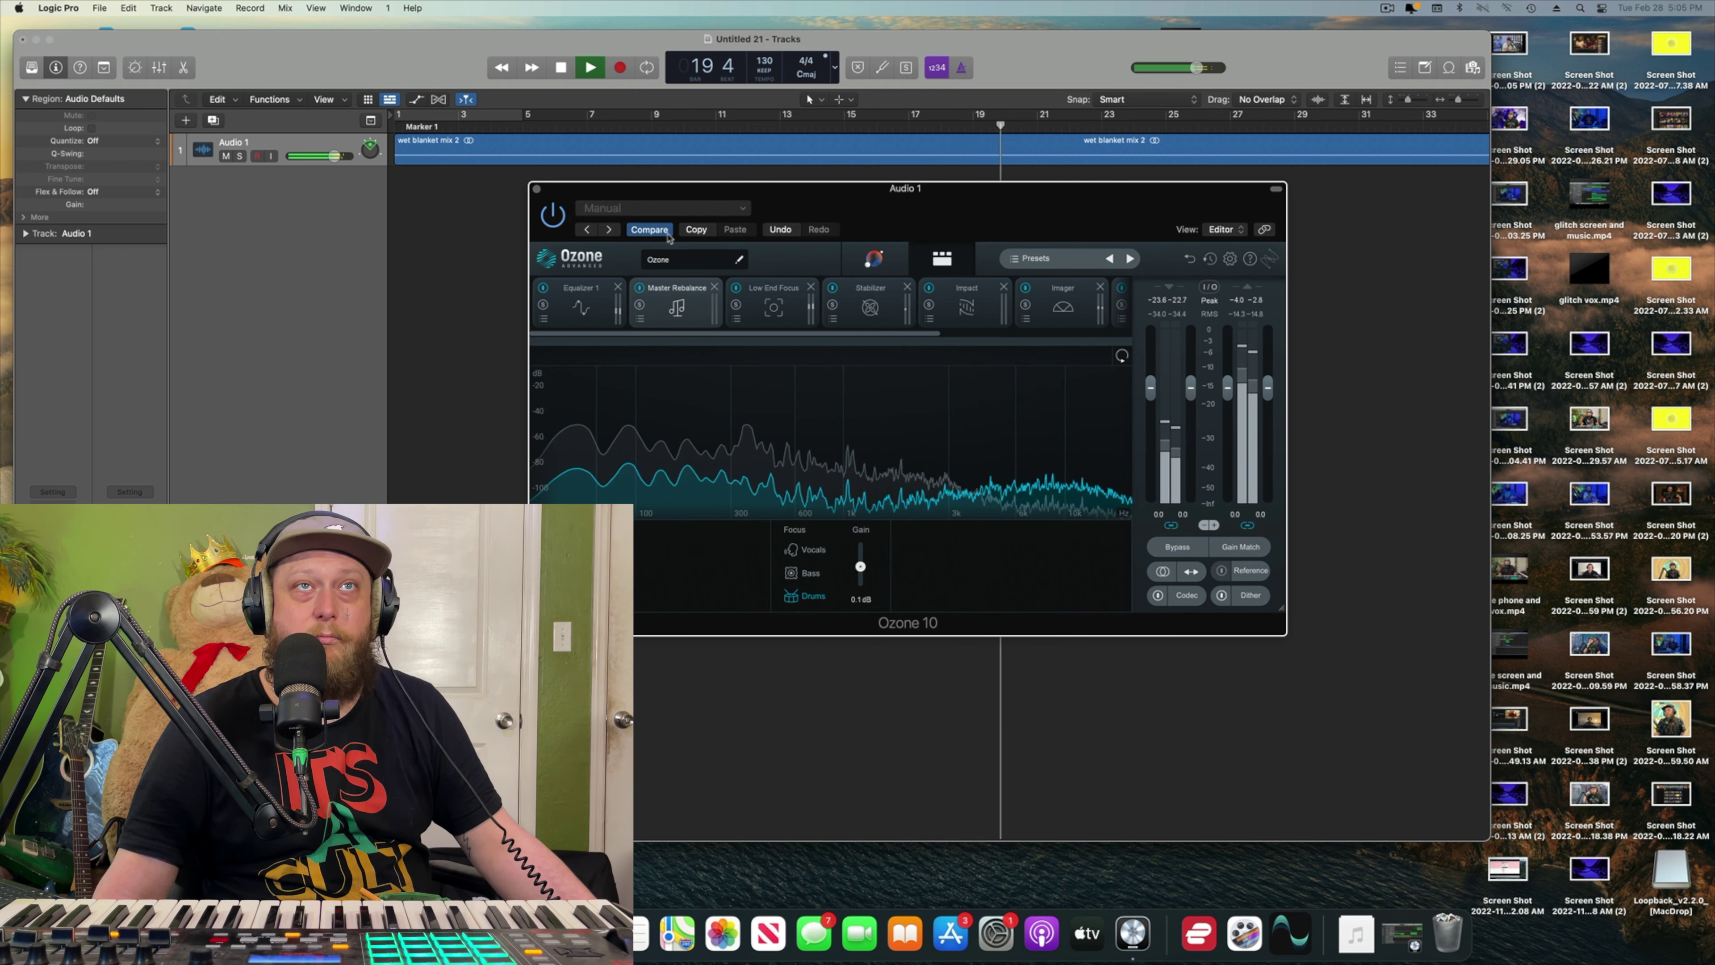
click(560, 66)
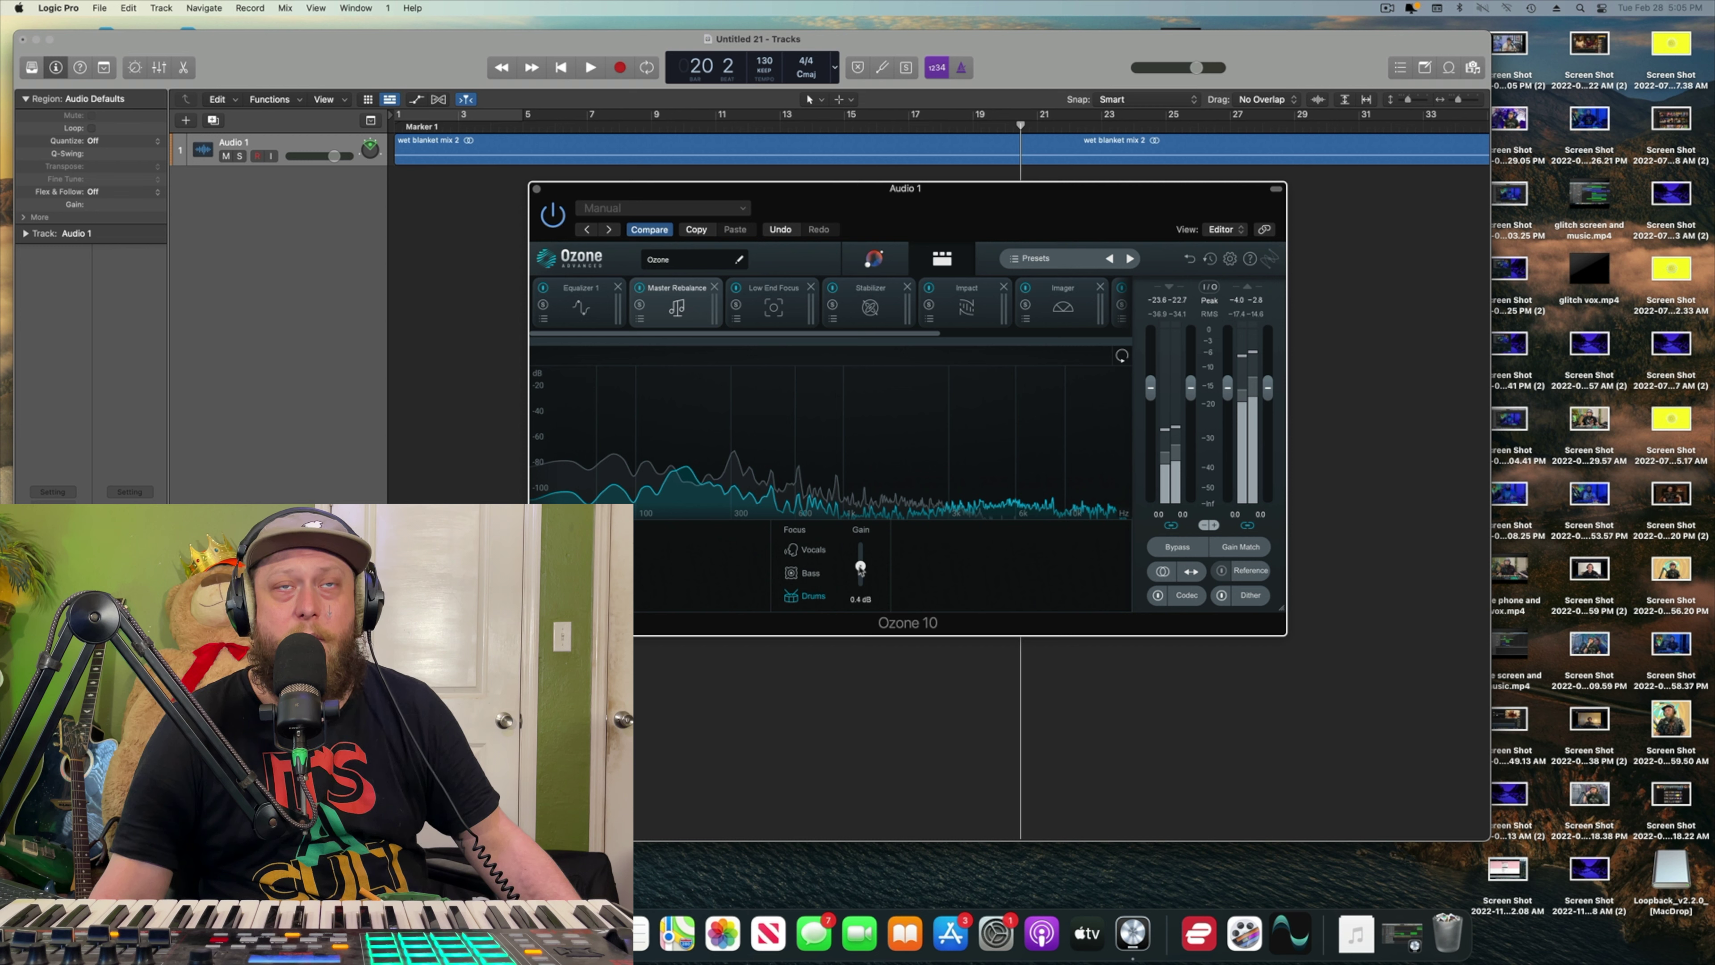
- In Ozone's Low End Focus module, set the contrast to 48.1% and the gain to 2.1 dB
click(778, 308)
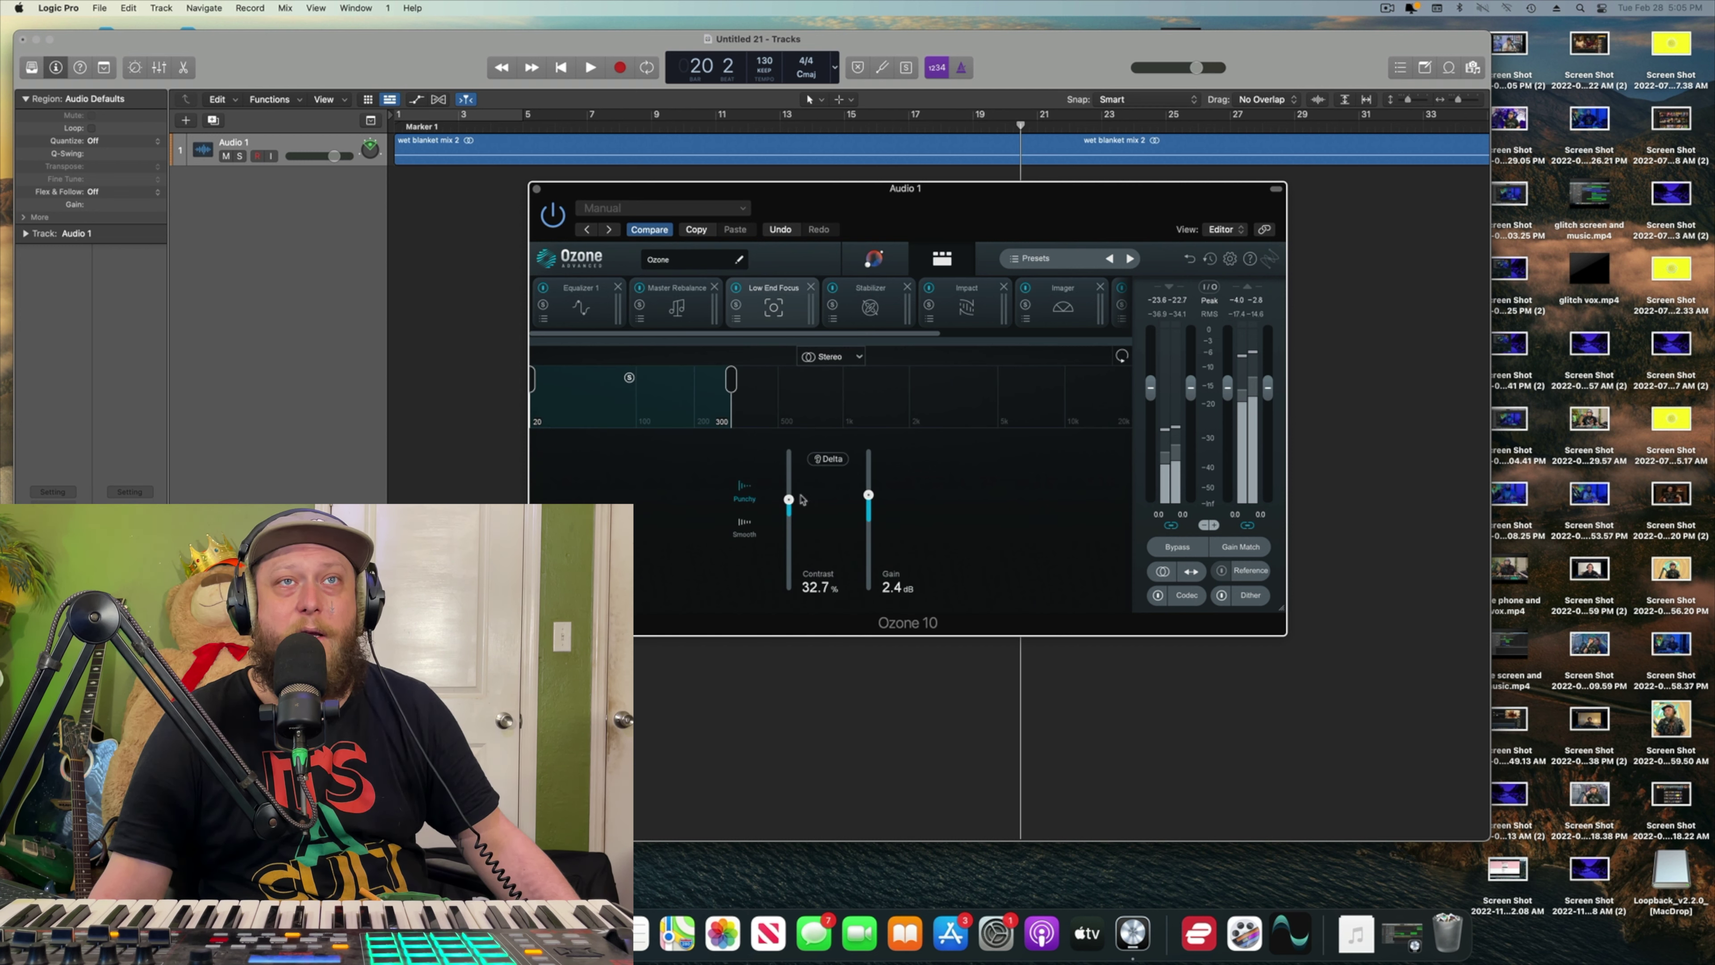
drag(789, 500, 788, 496)
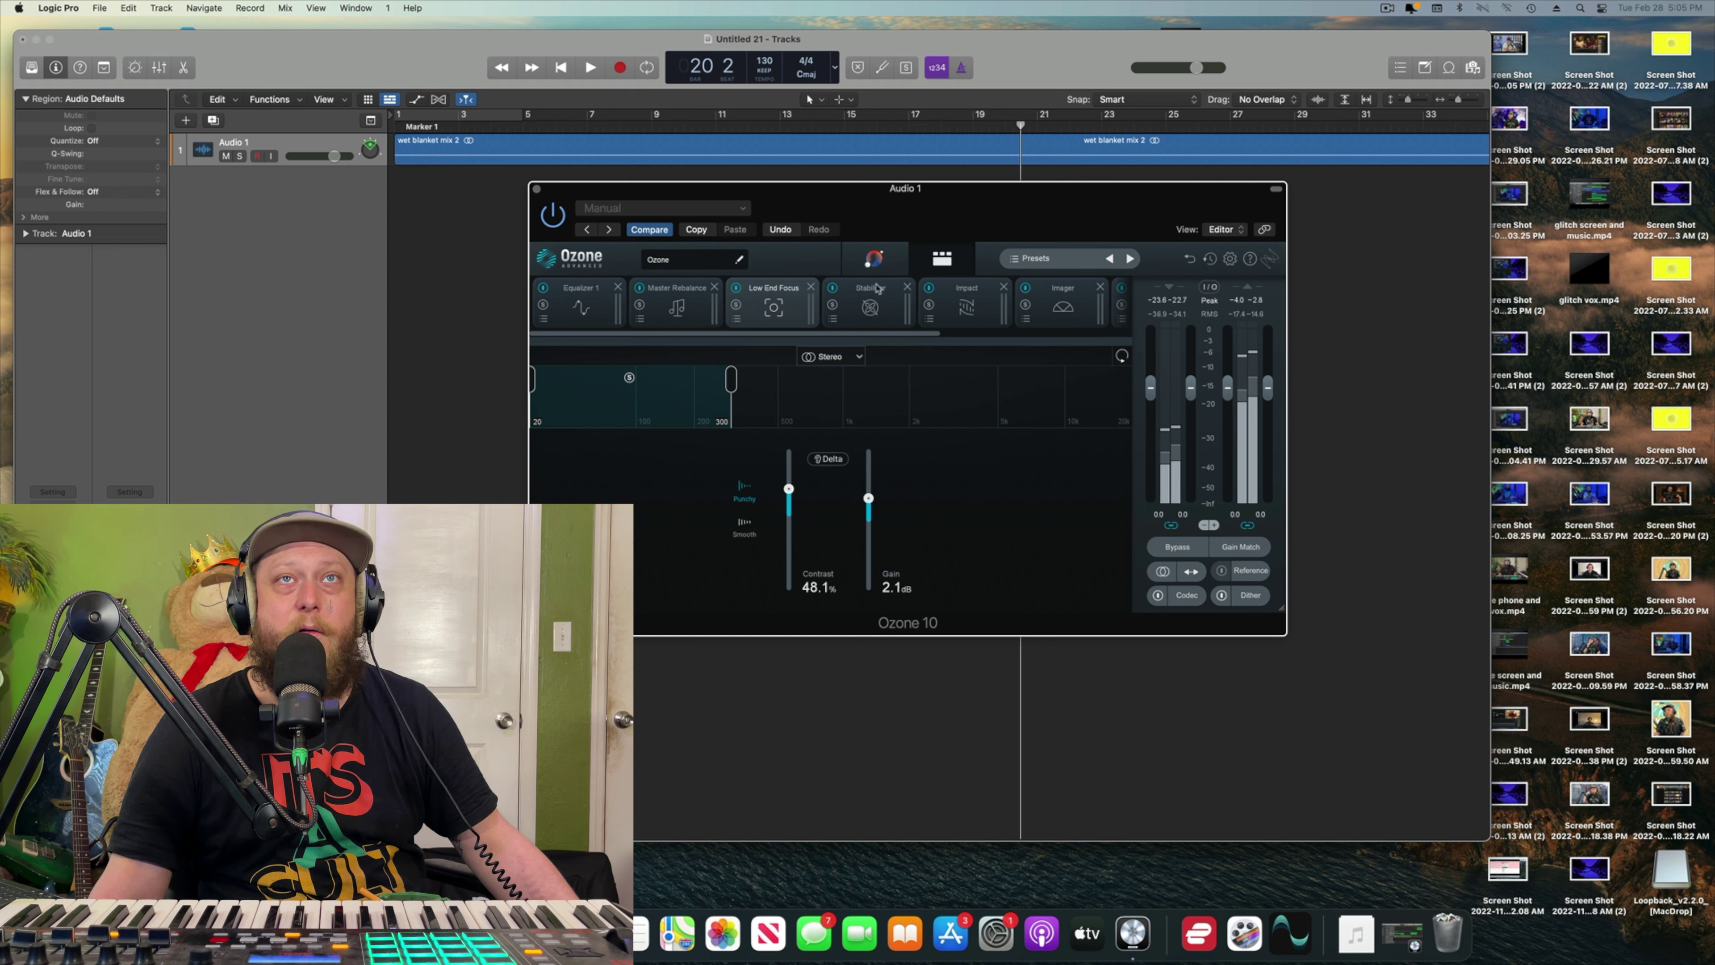
- Audition the master from bar 9 with the revised low end, stop playback and return the playhead to bar 1
click(654, 126)
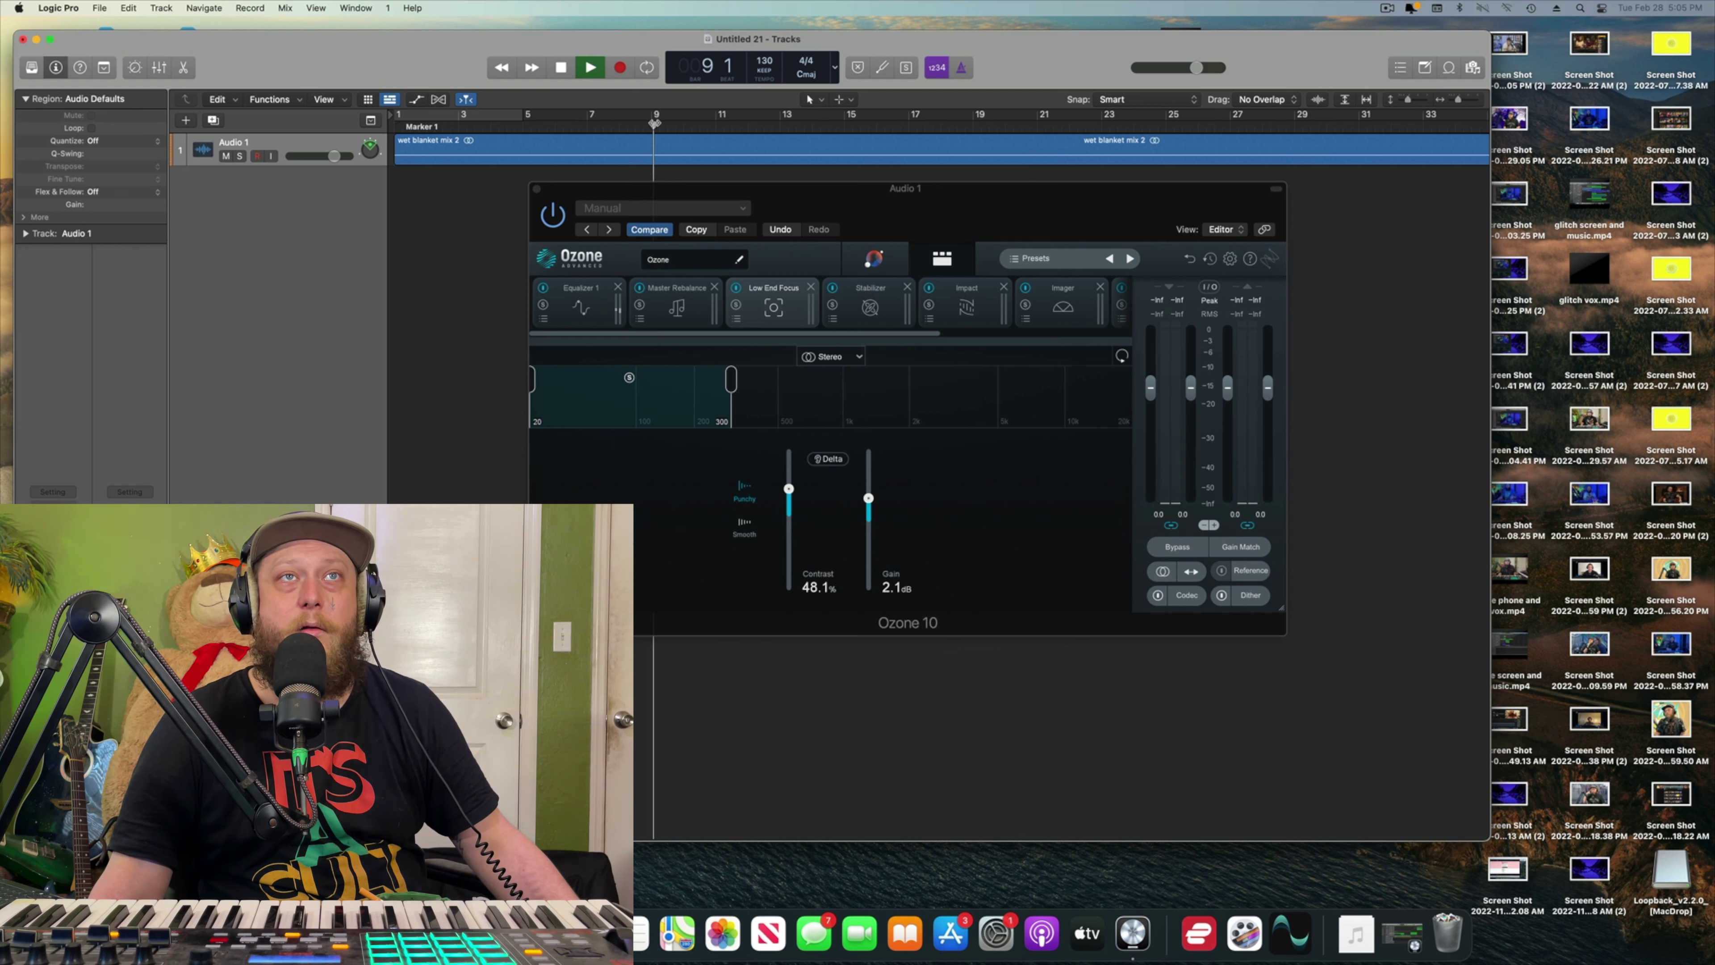
key(space)
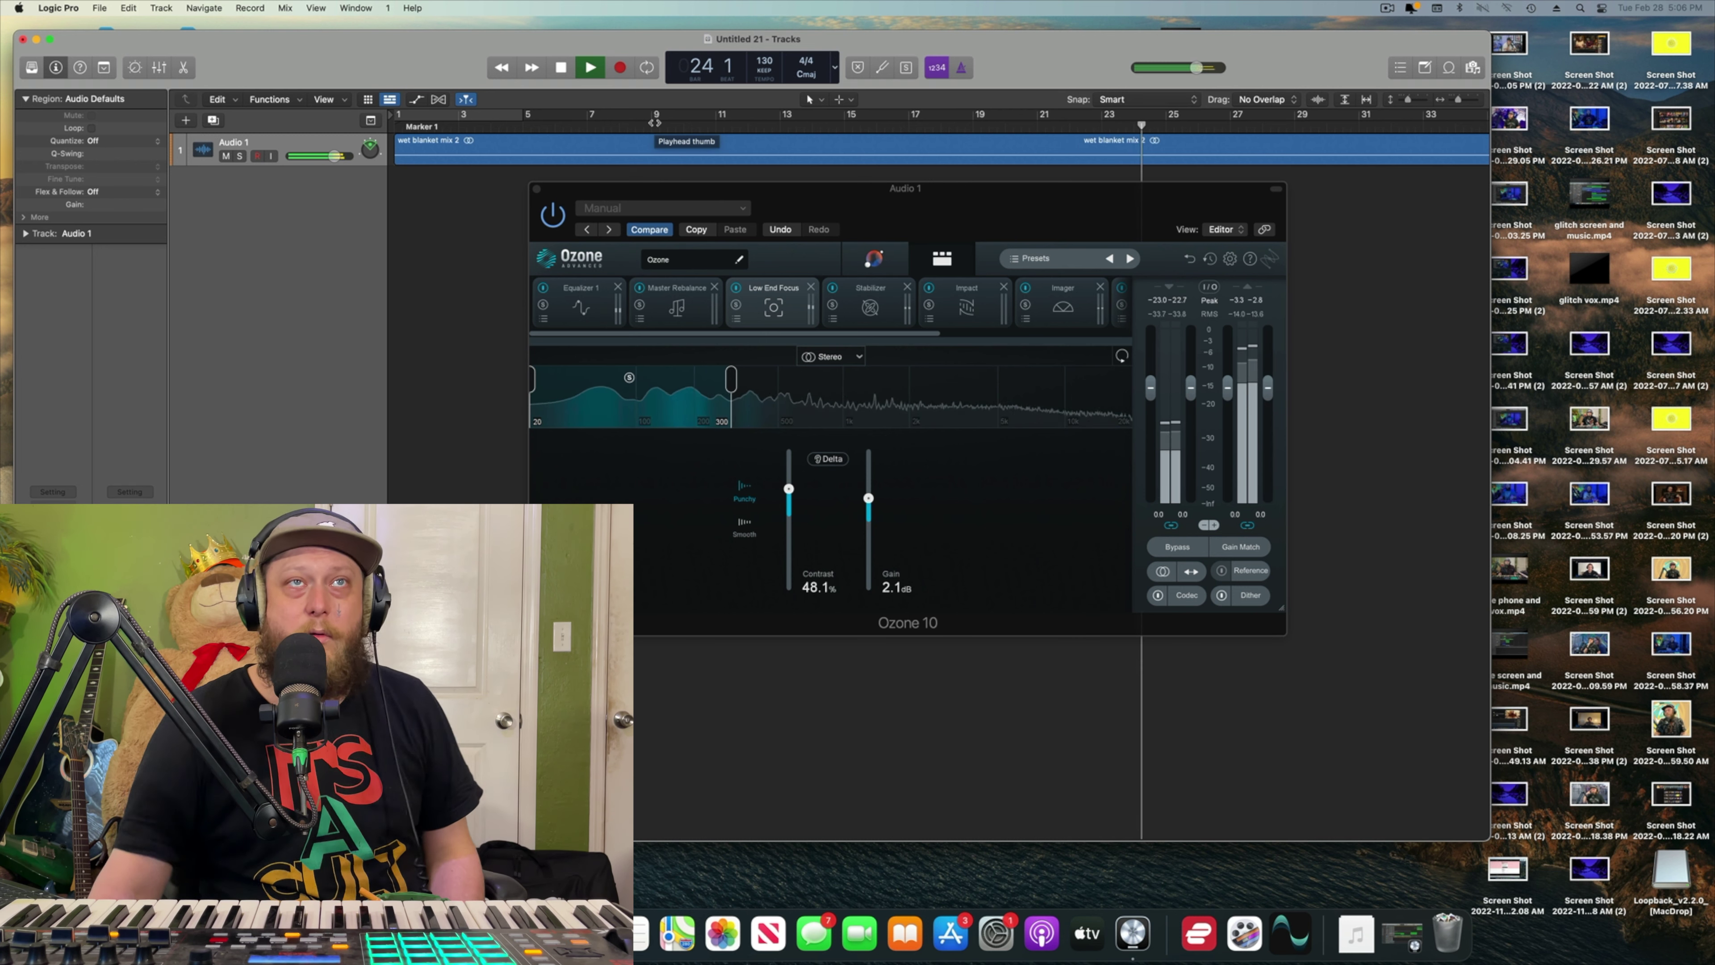
click(560, 67)
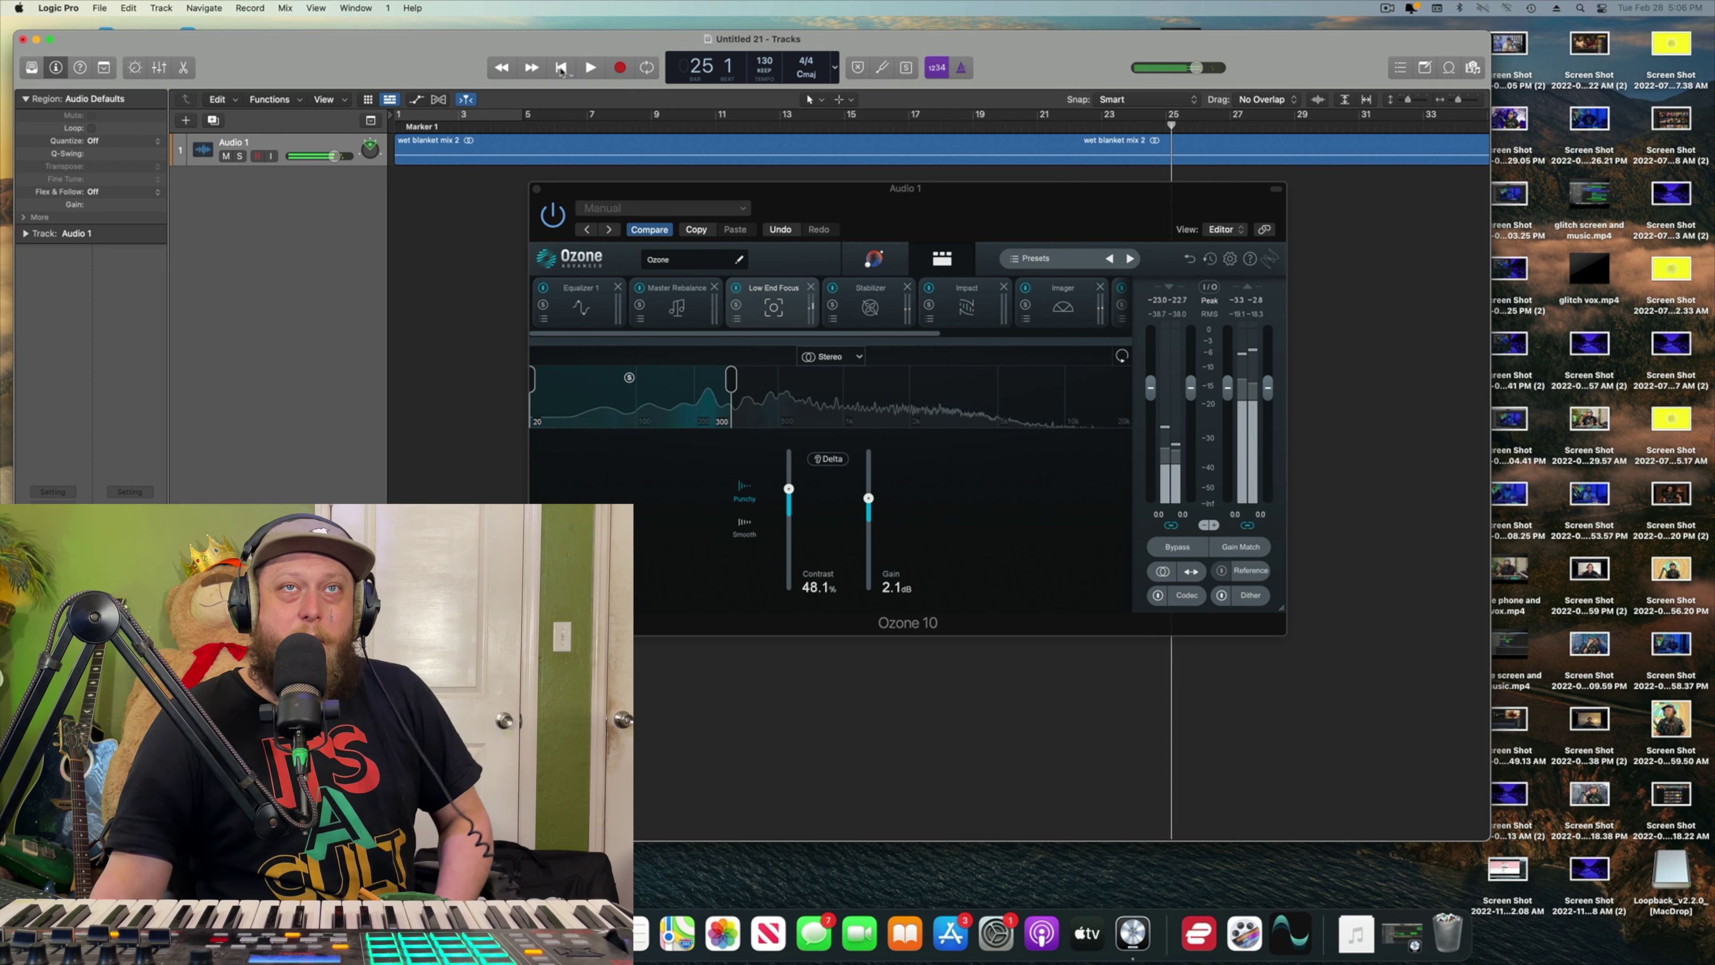
click(560, 67)
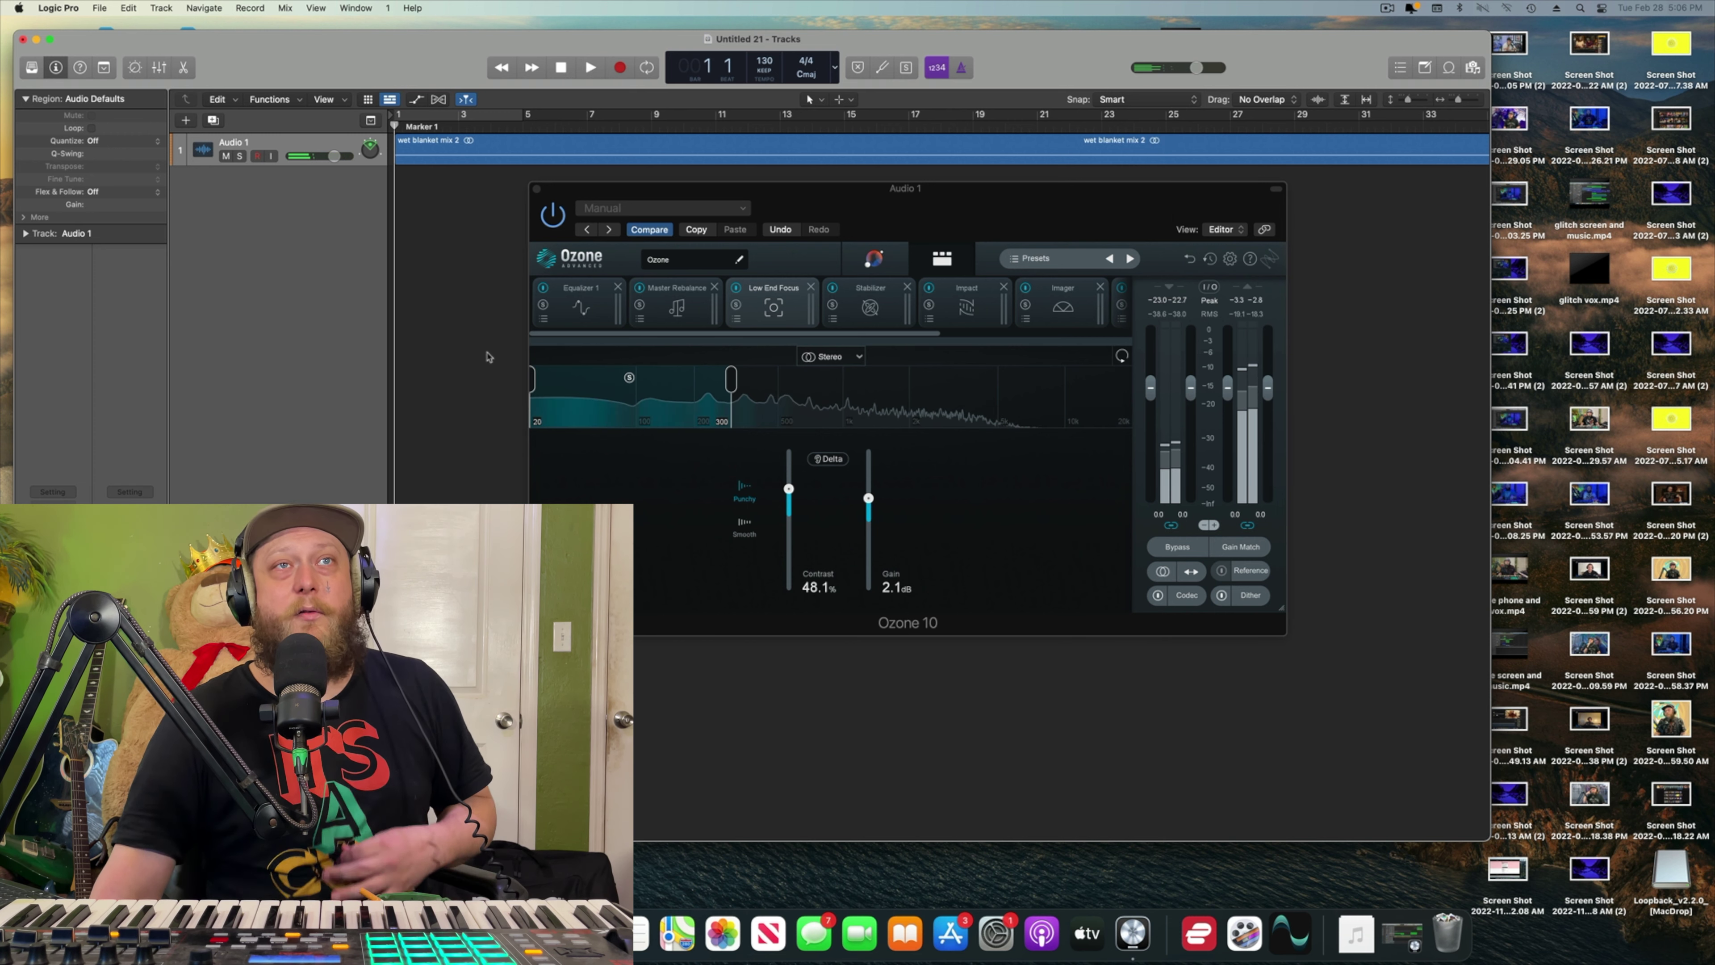